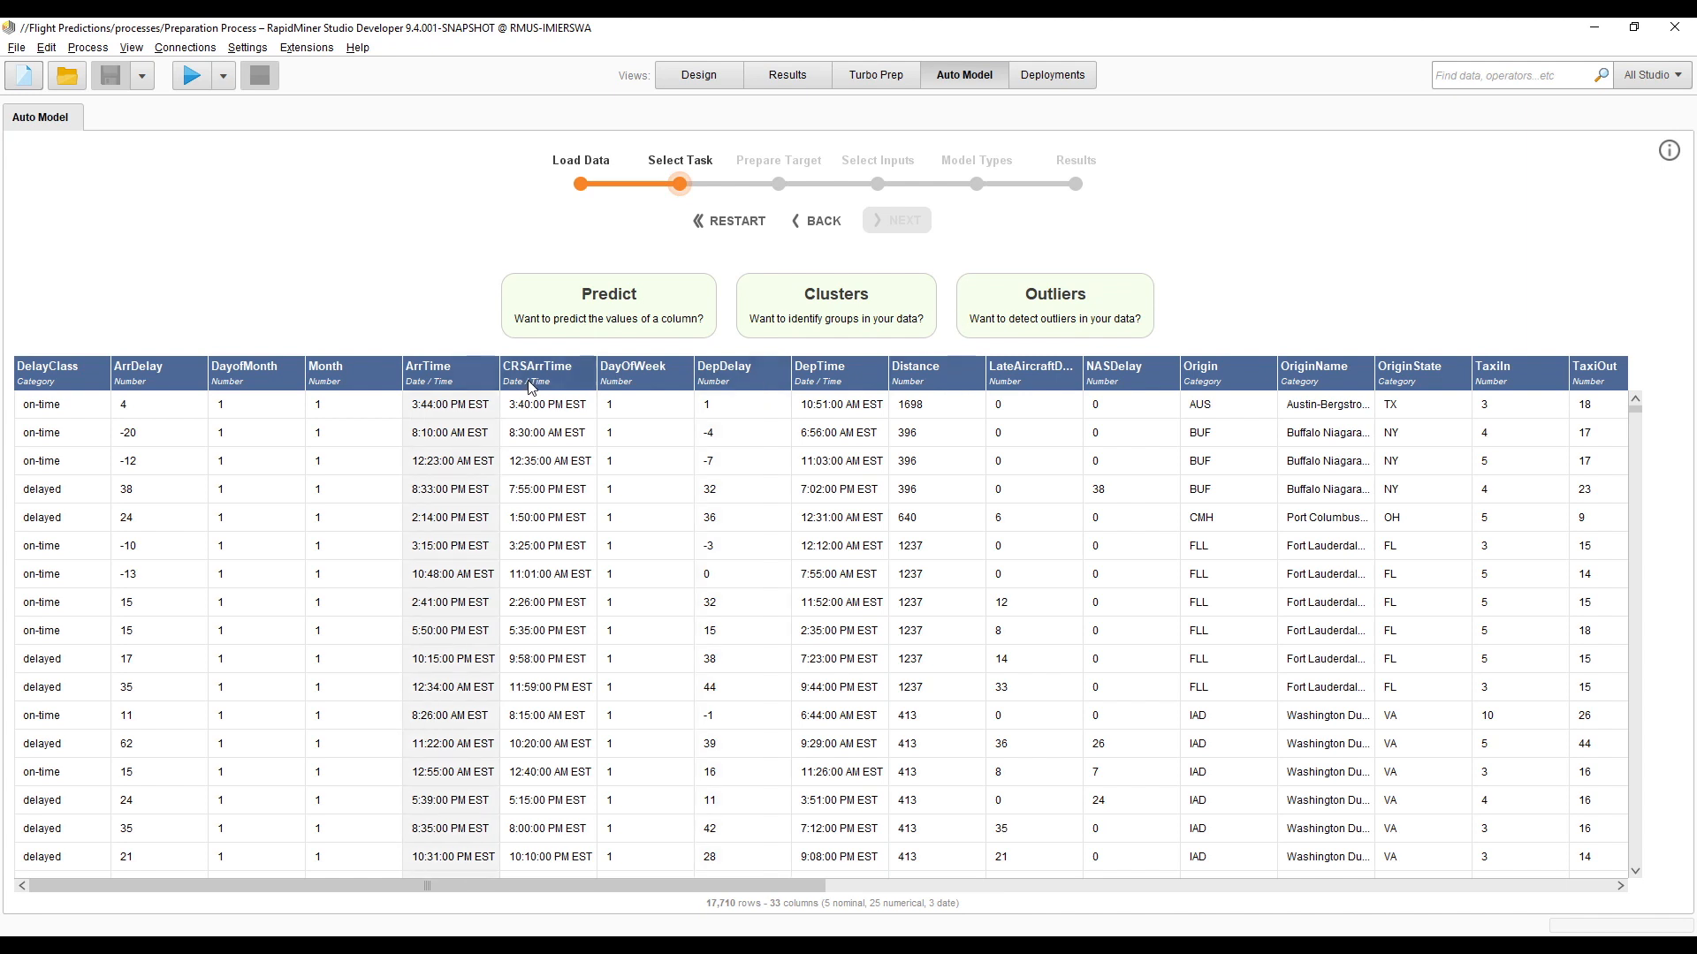
- Choose DelayClass as the column to predict and set delayed as its class of highest interest
left_click(50, 456)
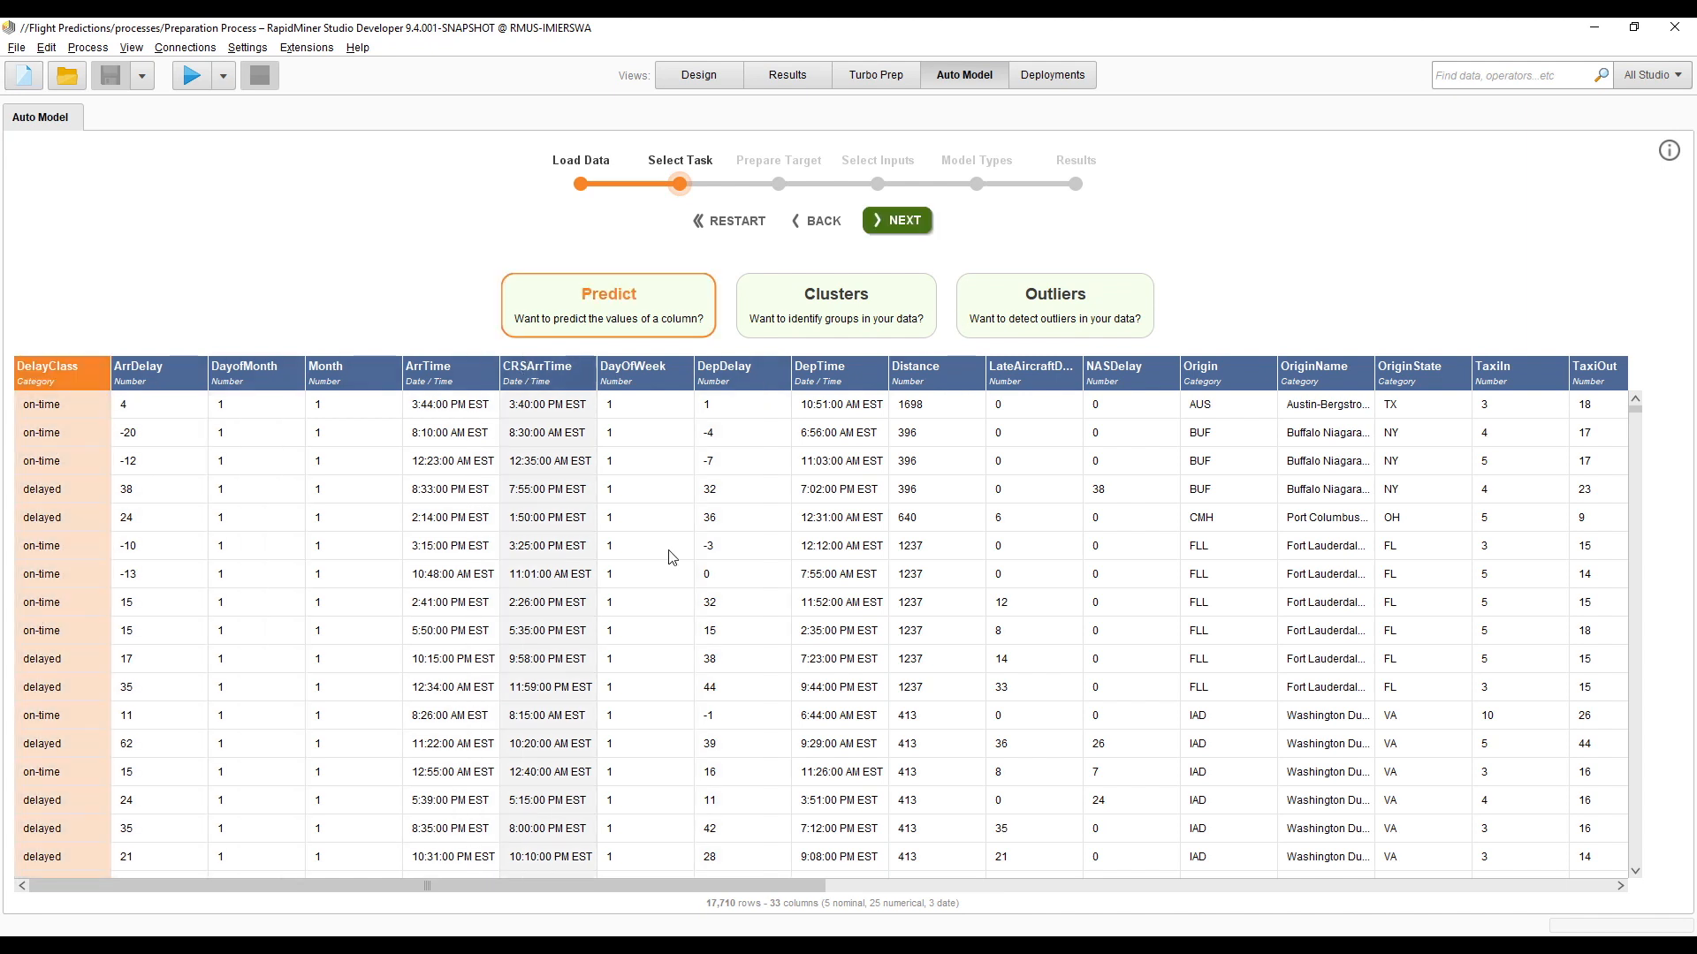
left_click(914, 226)
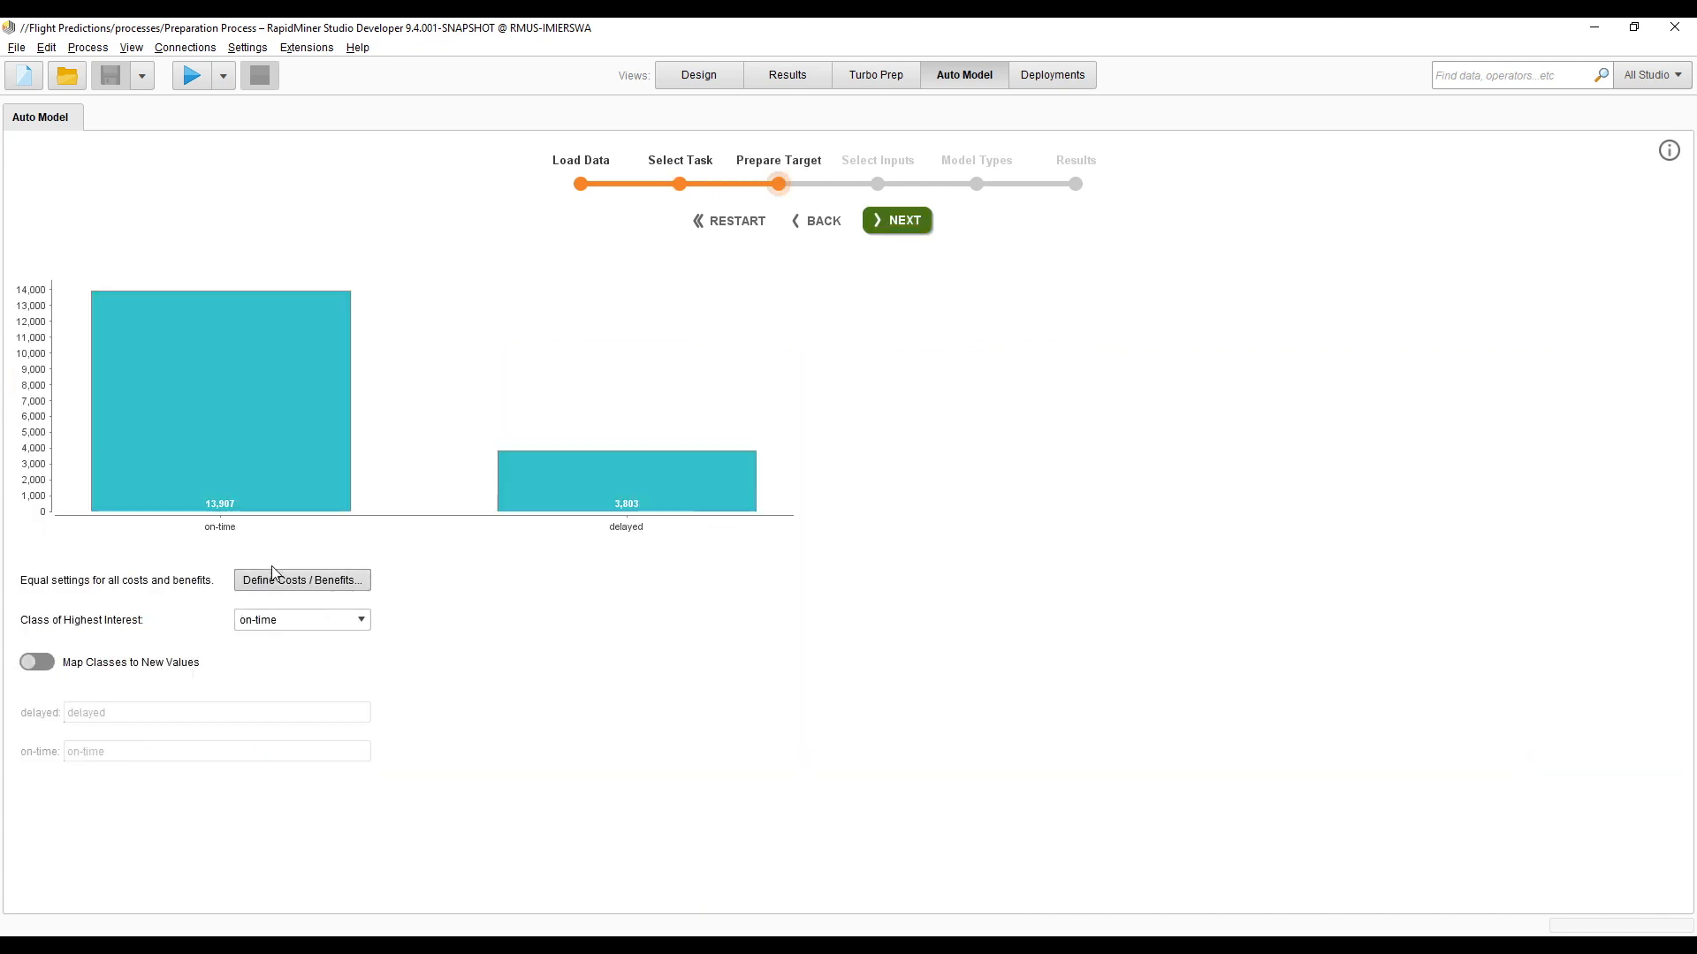
left_click(323, 625)
left_click(285, 660)
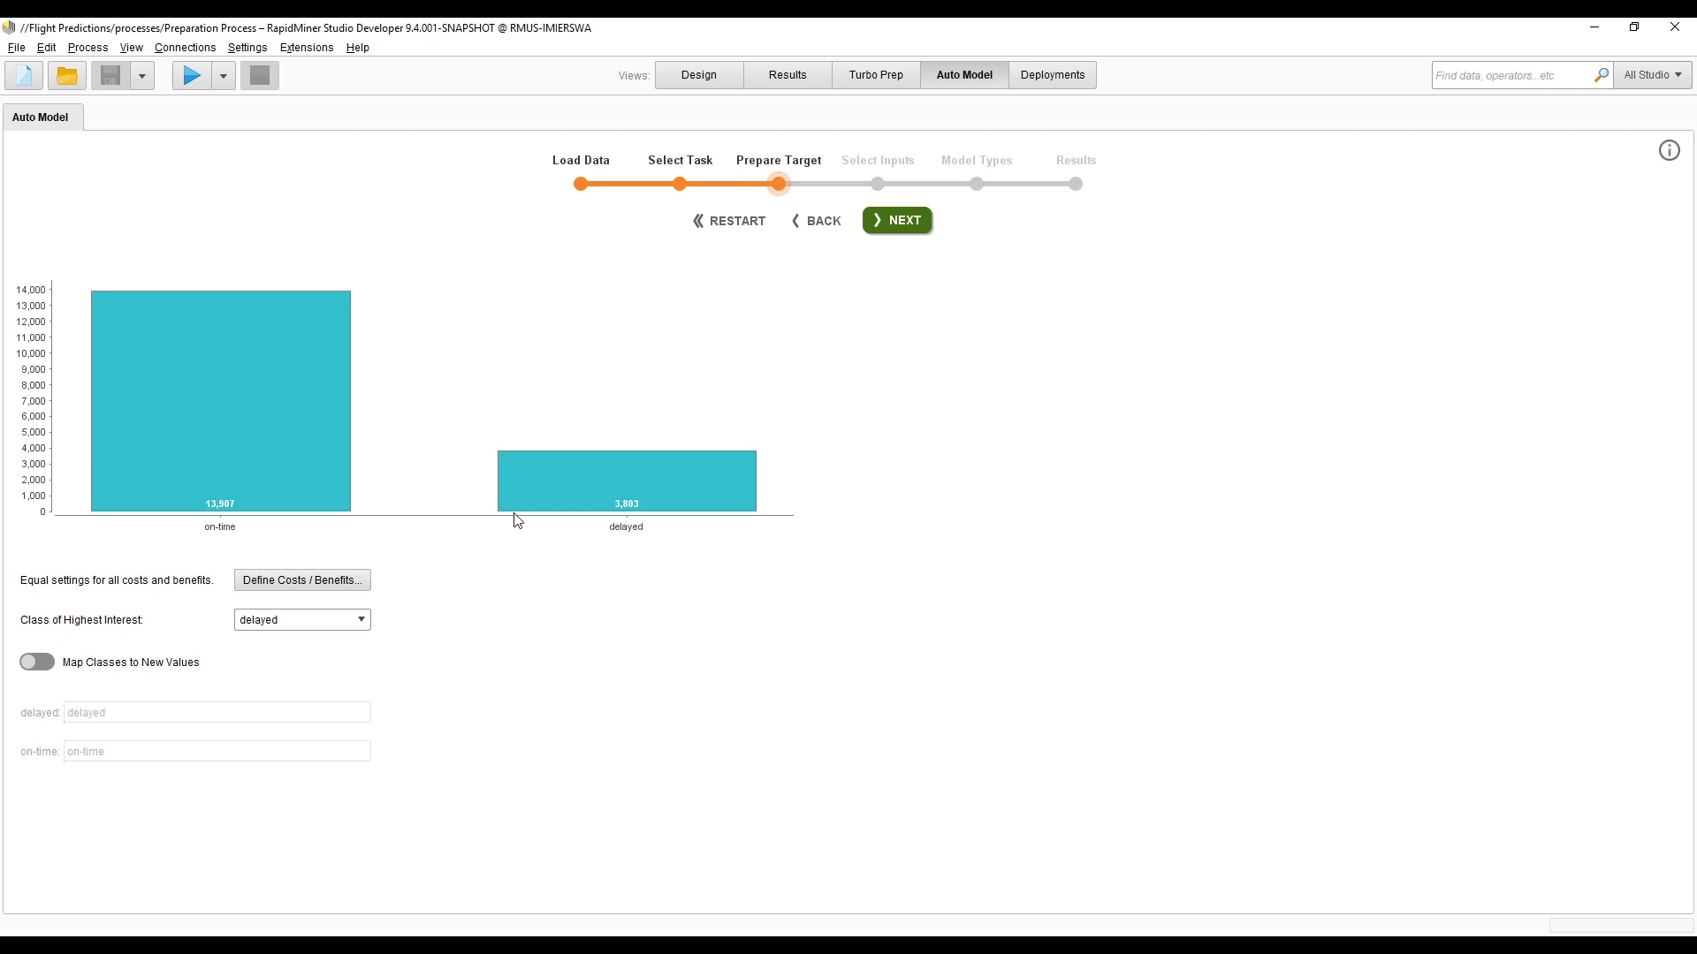
left_click(902, 222)
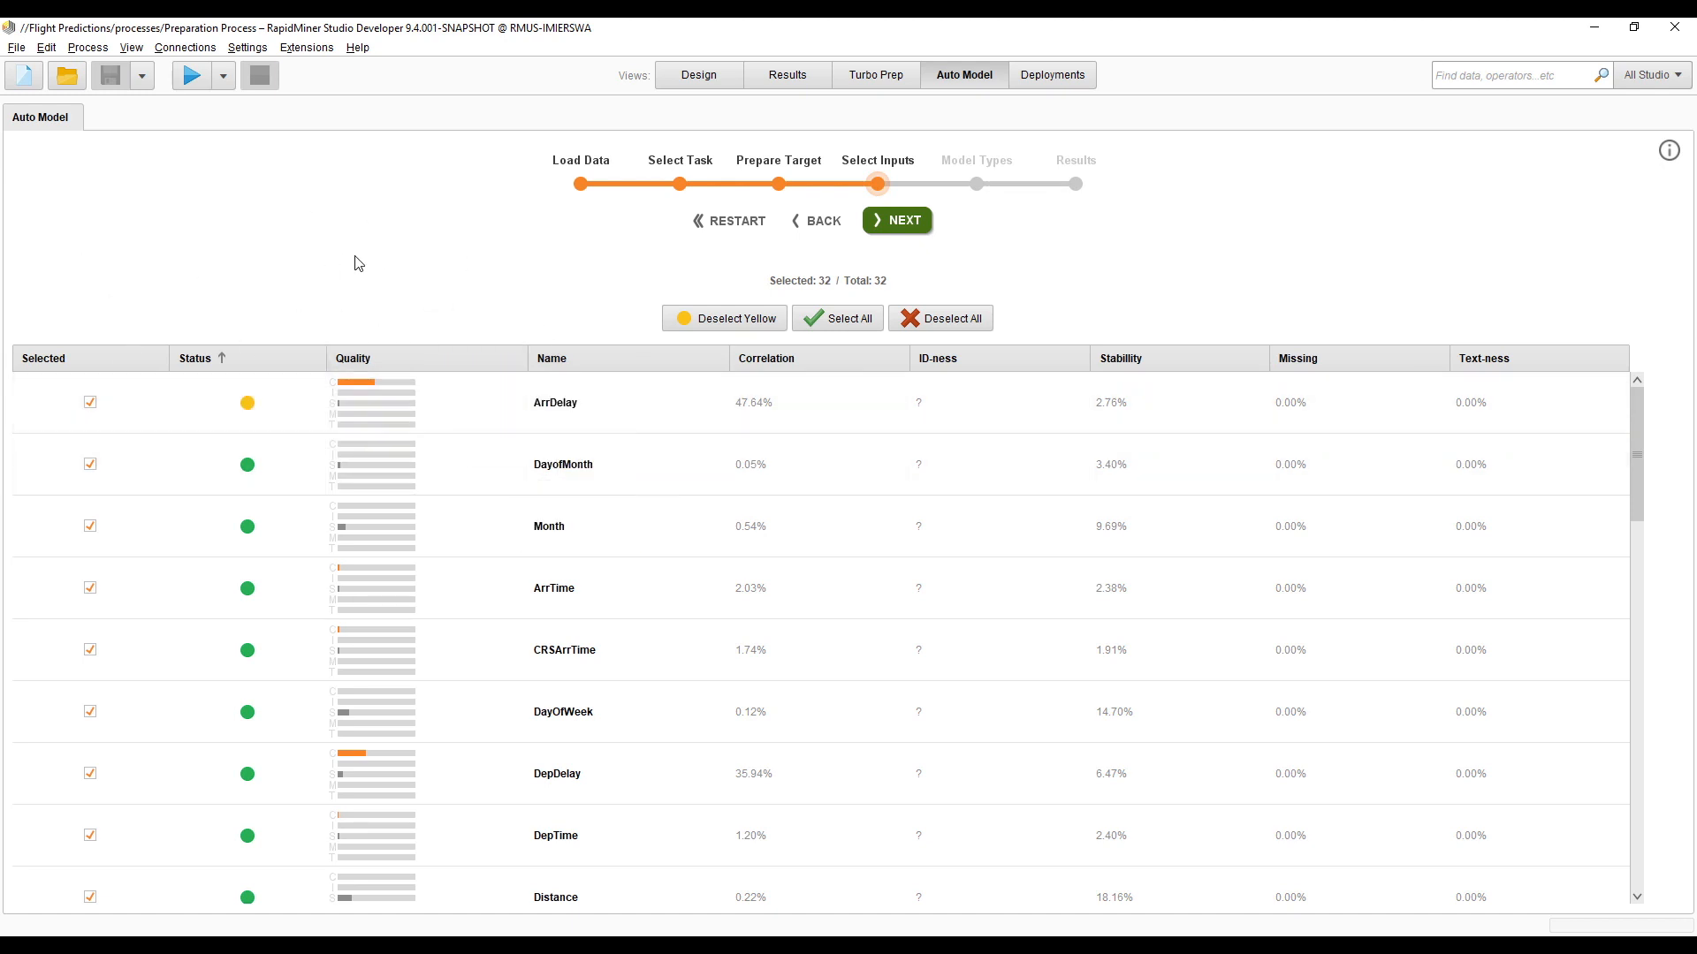
- Exclude the ArrDelay column from the inputs and proceed to the model types
left_click(132, 411)
left_click(906, 223)
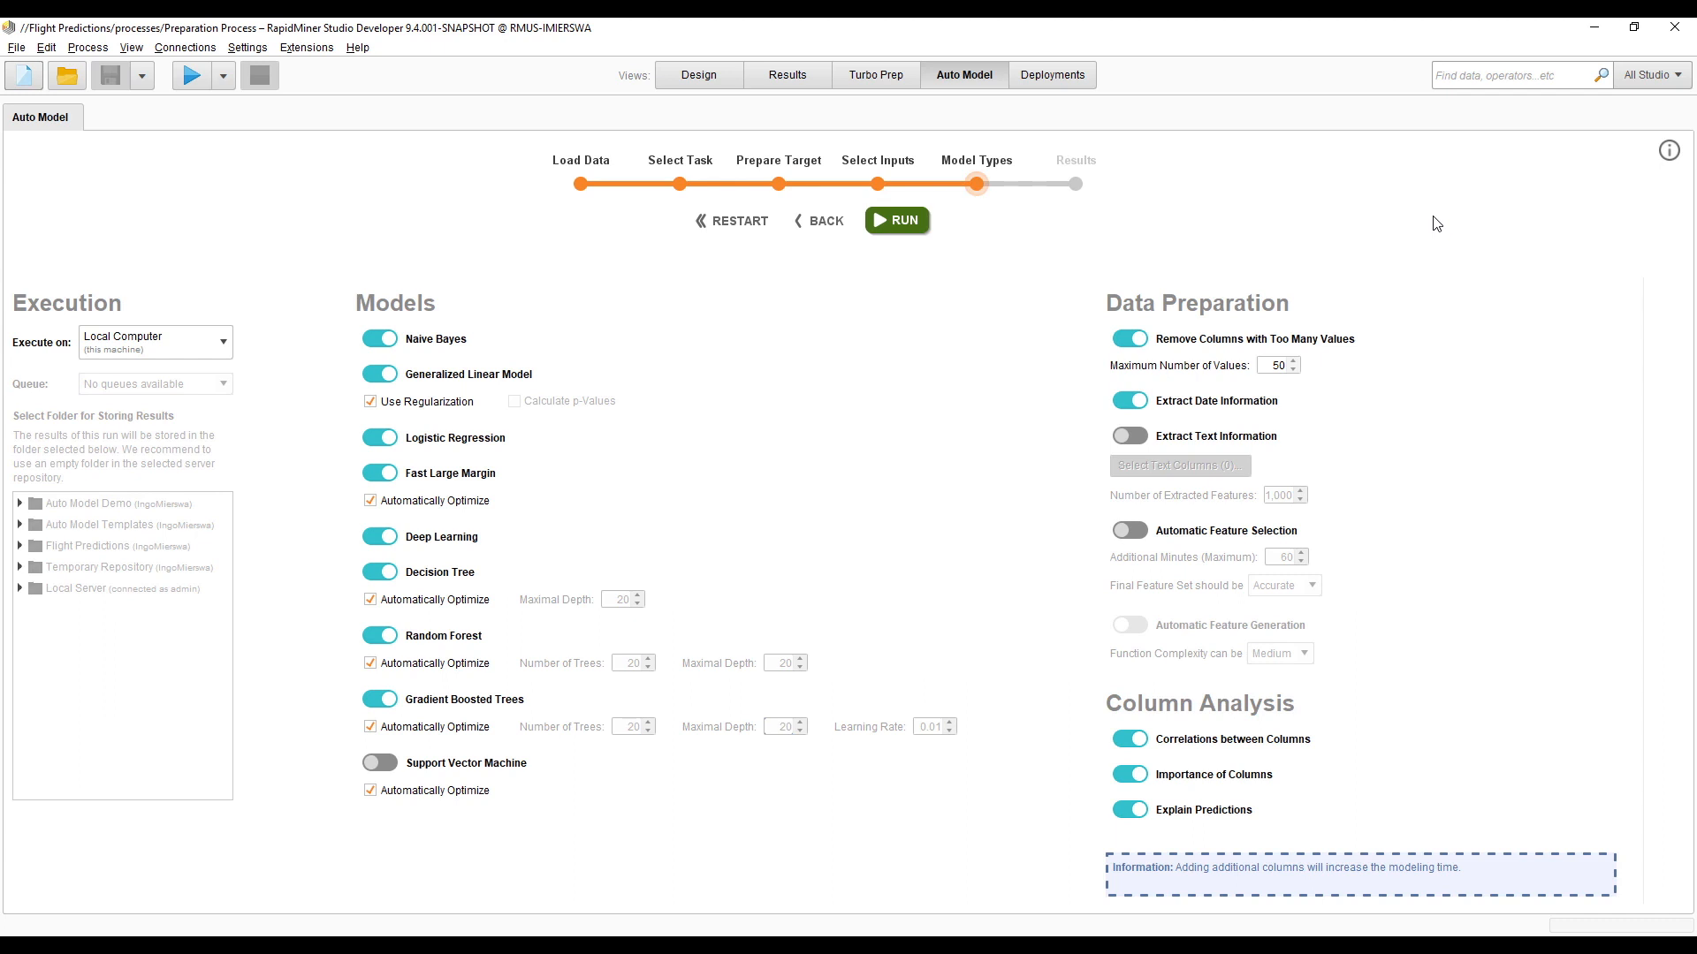
left_click(370, 789)
left_click(381, 763)
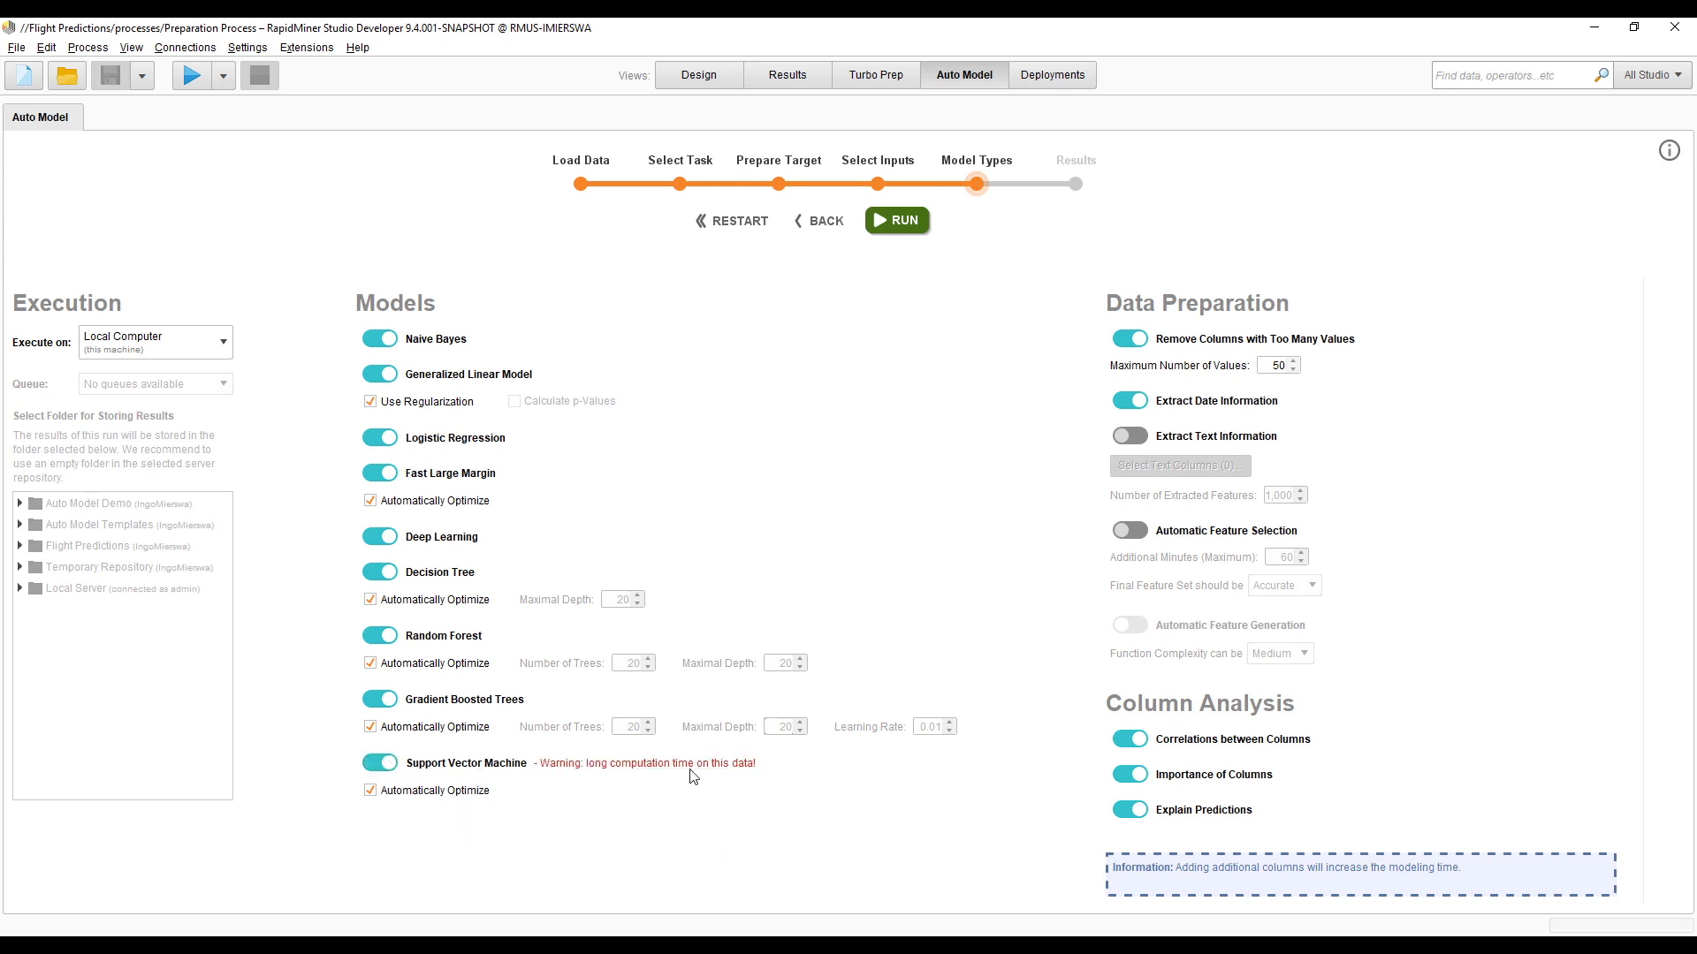
left_click(387, 769)
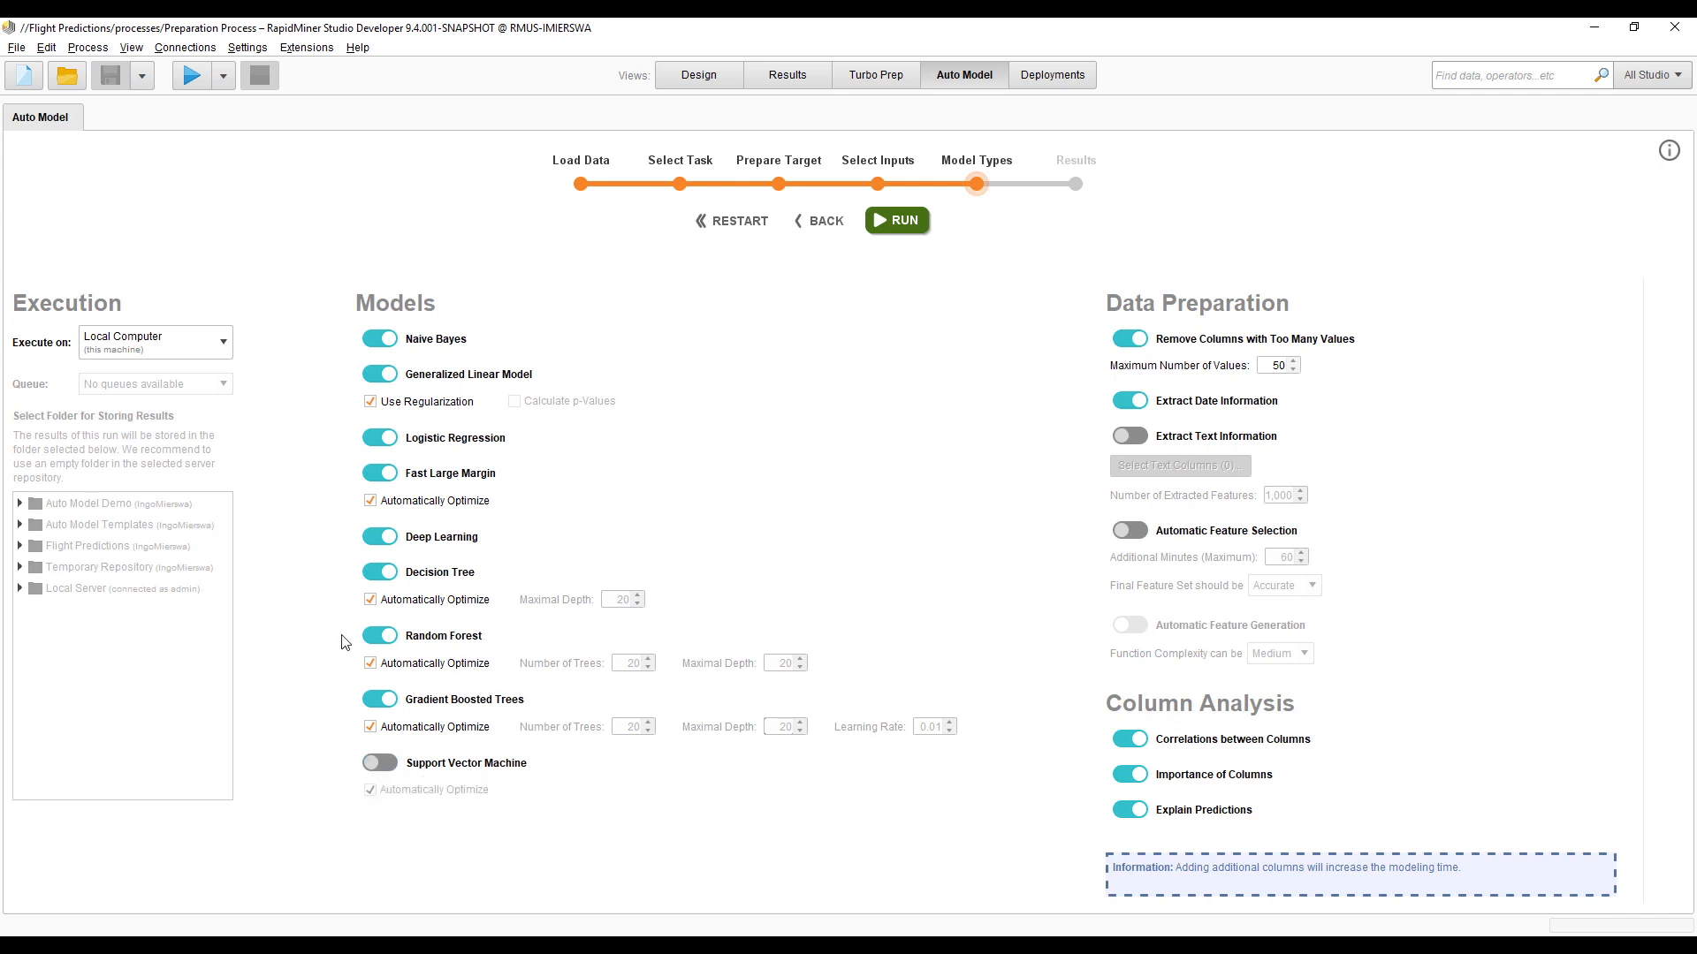
- Disable Random Forest, Decision Tree, Fast Large Margin, Generalized Linear Model and Naive Bayes, and run the remaining models
left_click(381, 638)
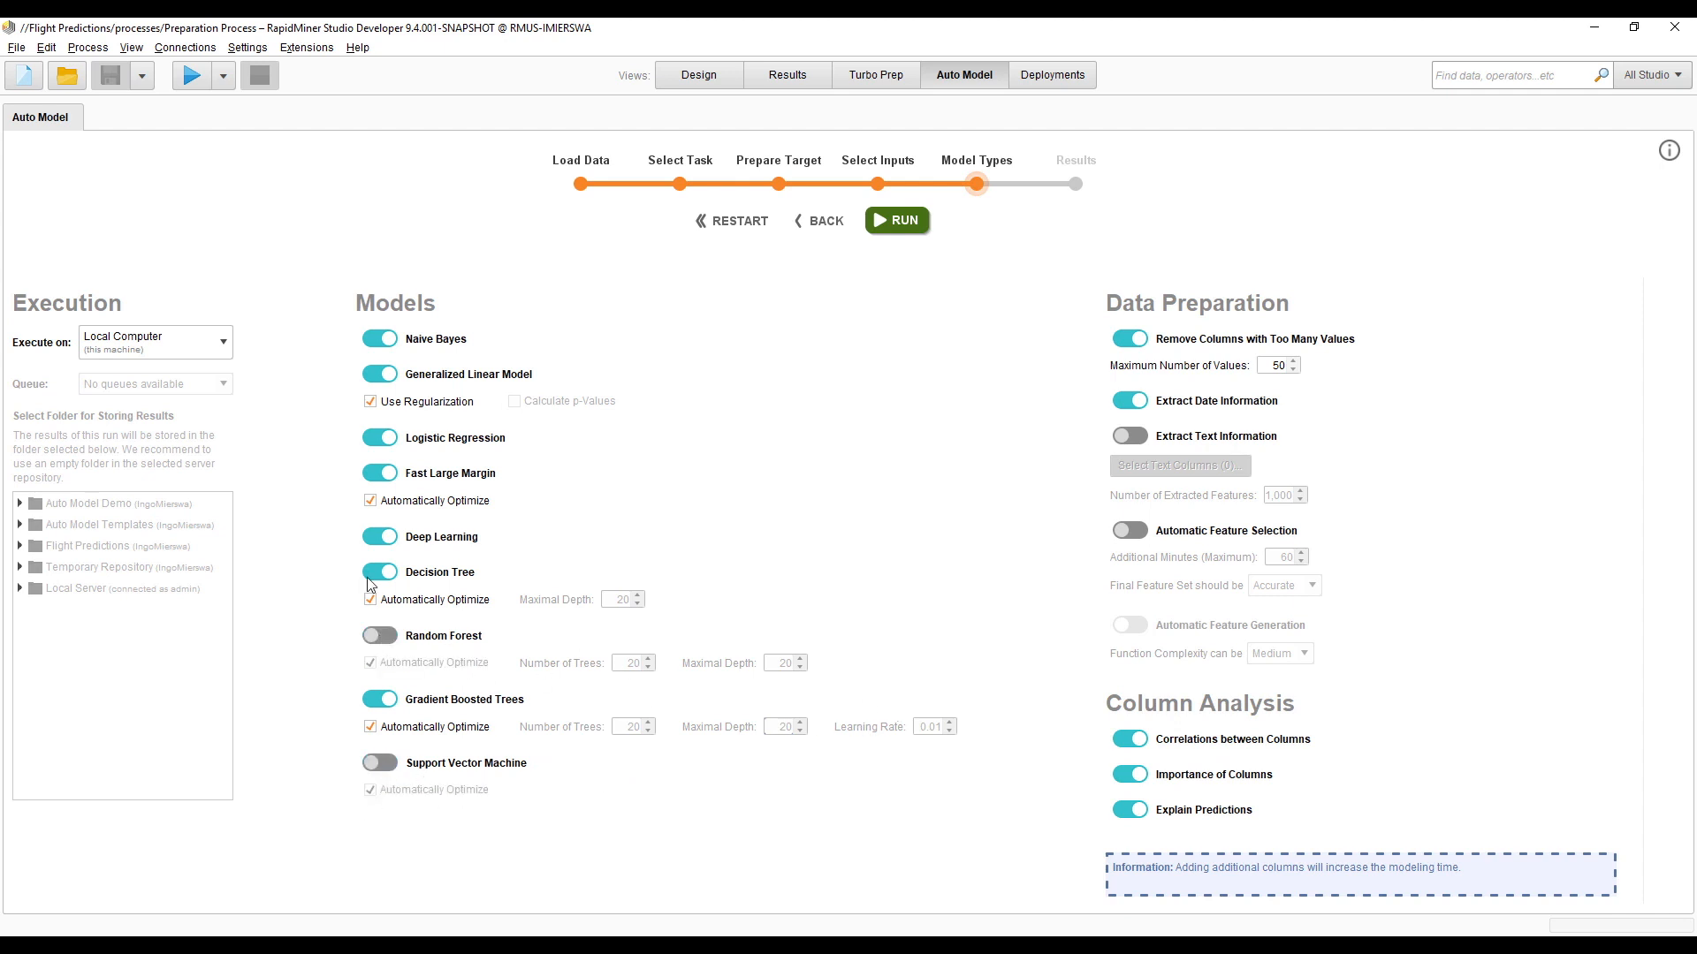
left_click(380, 573)
left_click(380, 475)
left_click(386, 376)
left_click(383, 339)
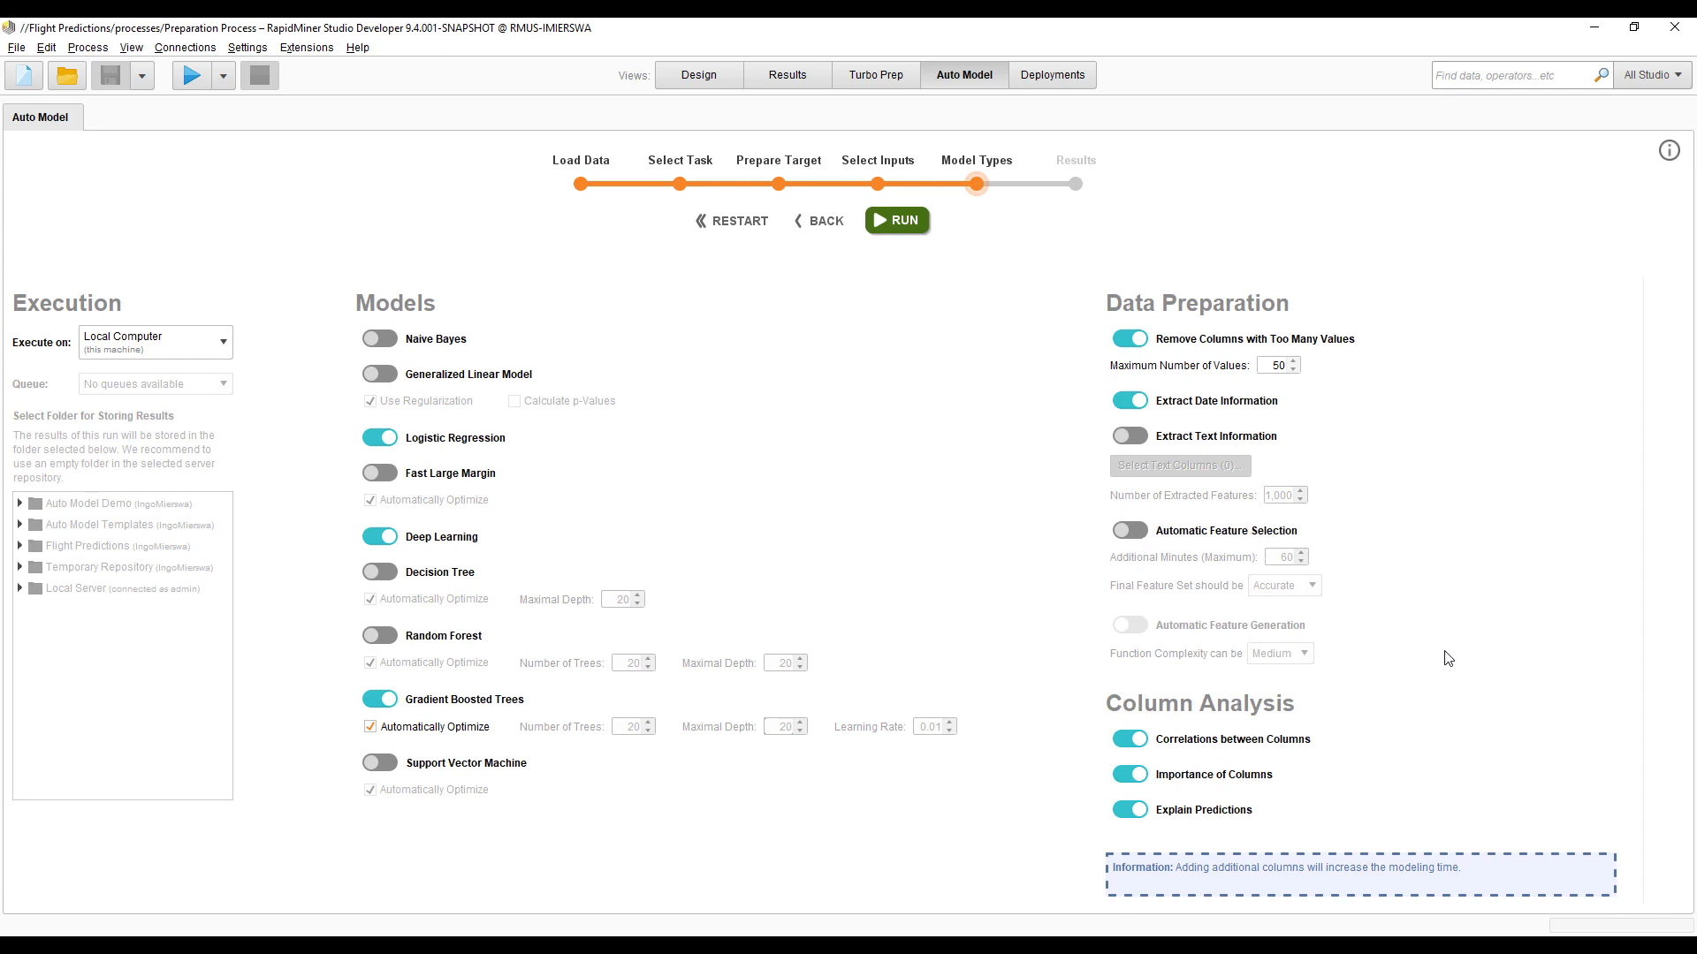
left_click(894, 221)
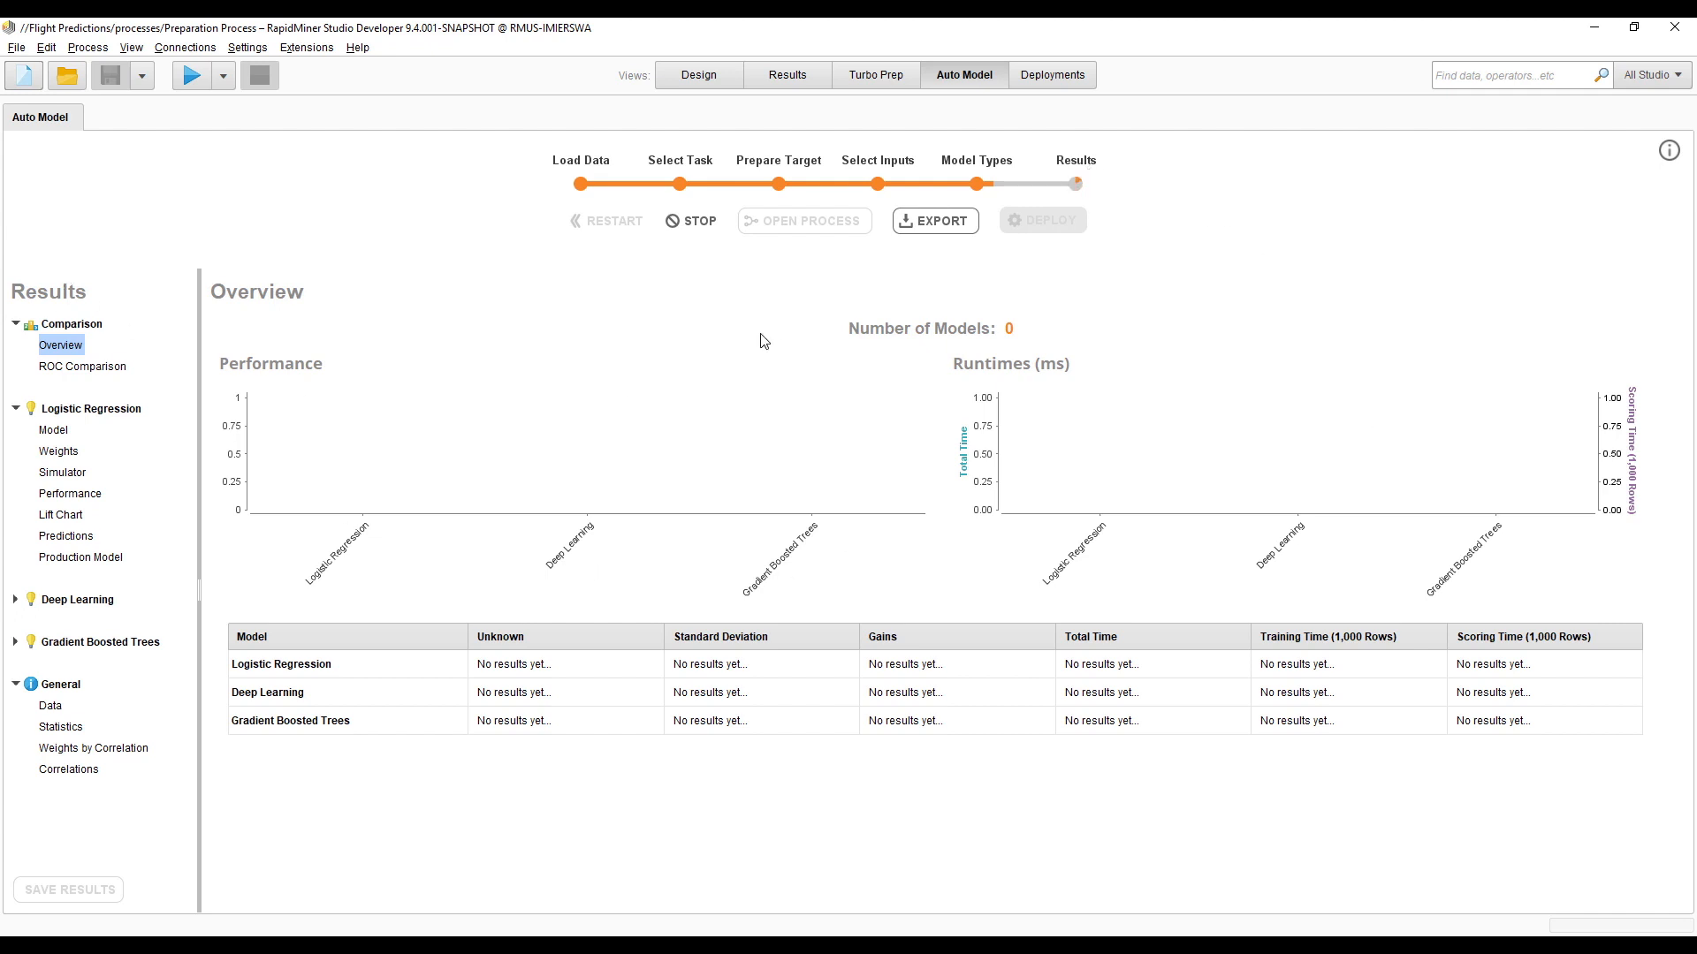
- Look through the general data and column statistics, and return to the results overview
left_click(50, 708)
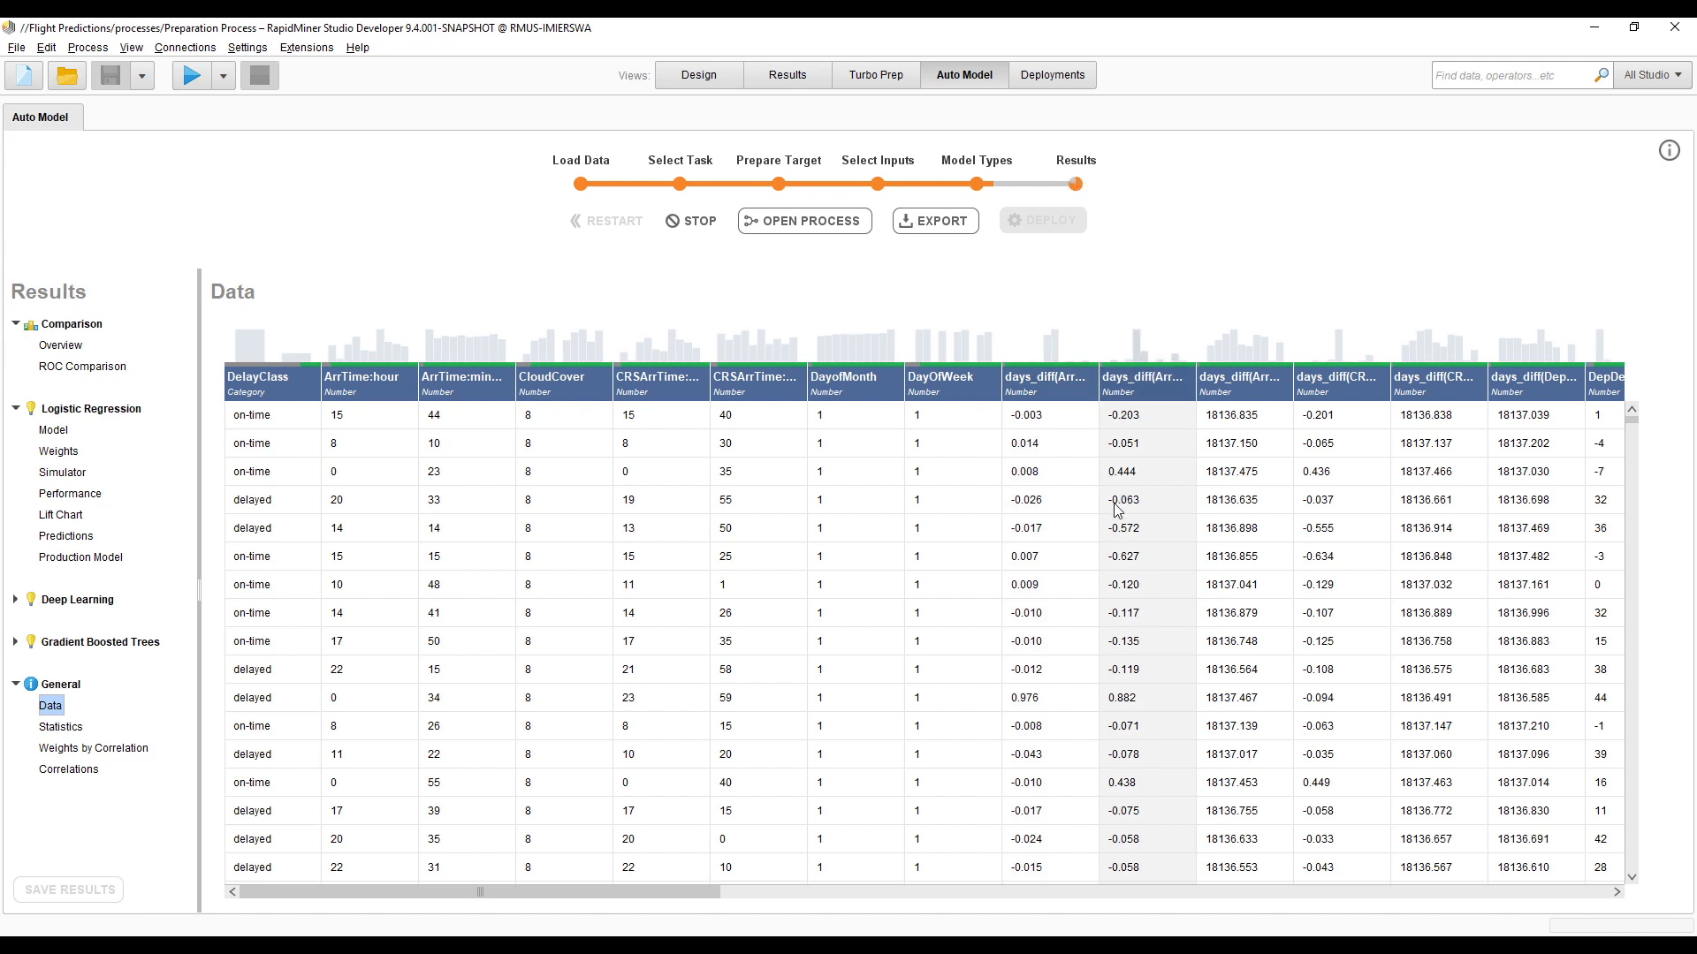
left_click(74, 730)
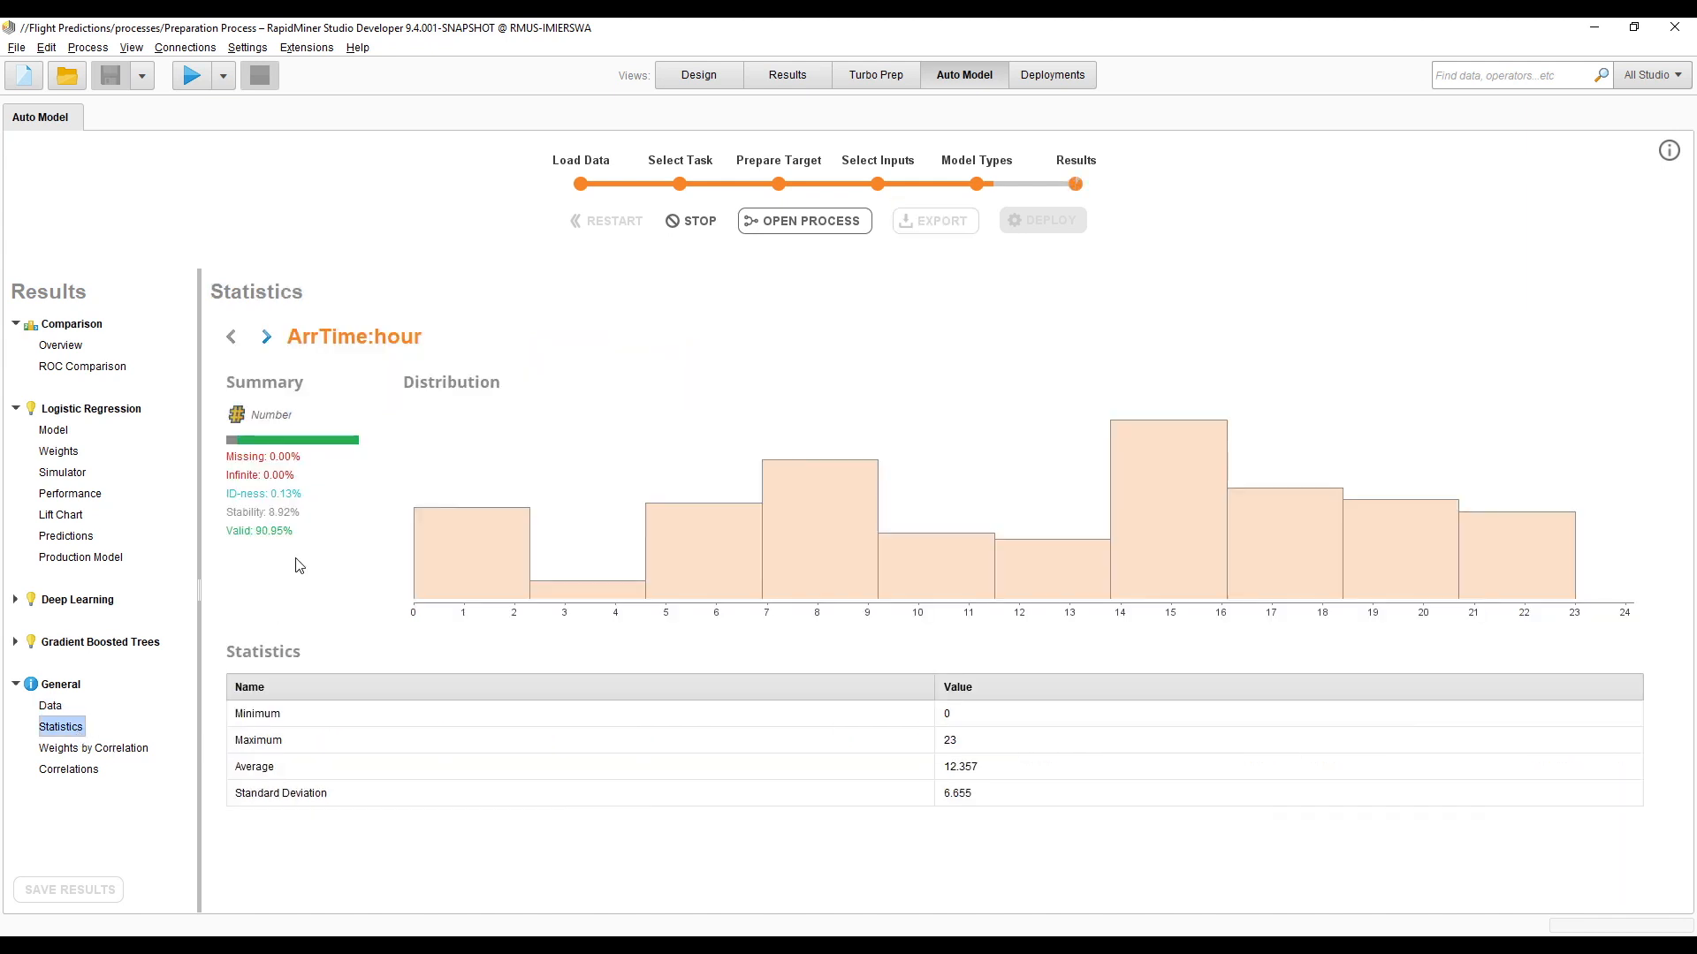
left_click(85, 345)
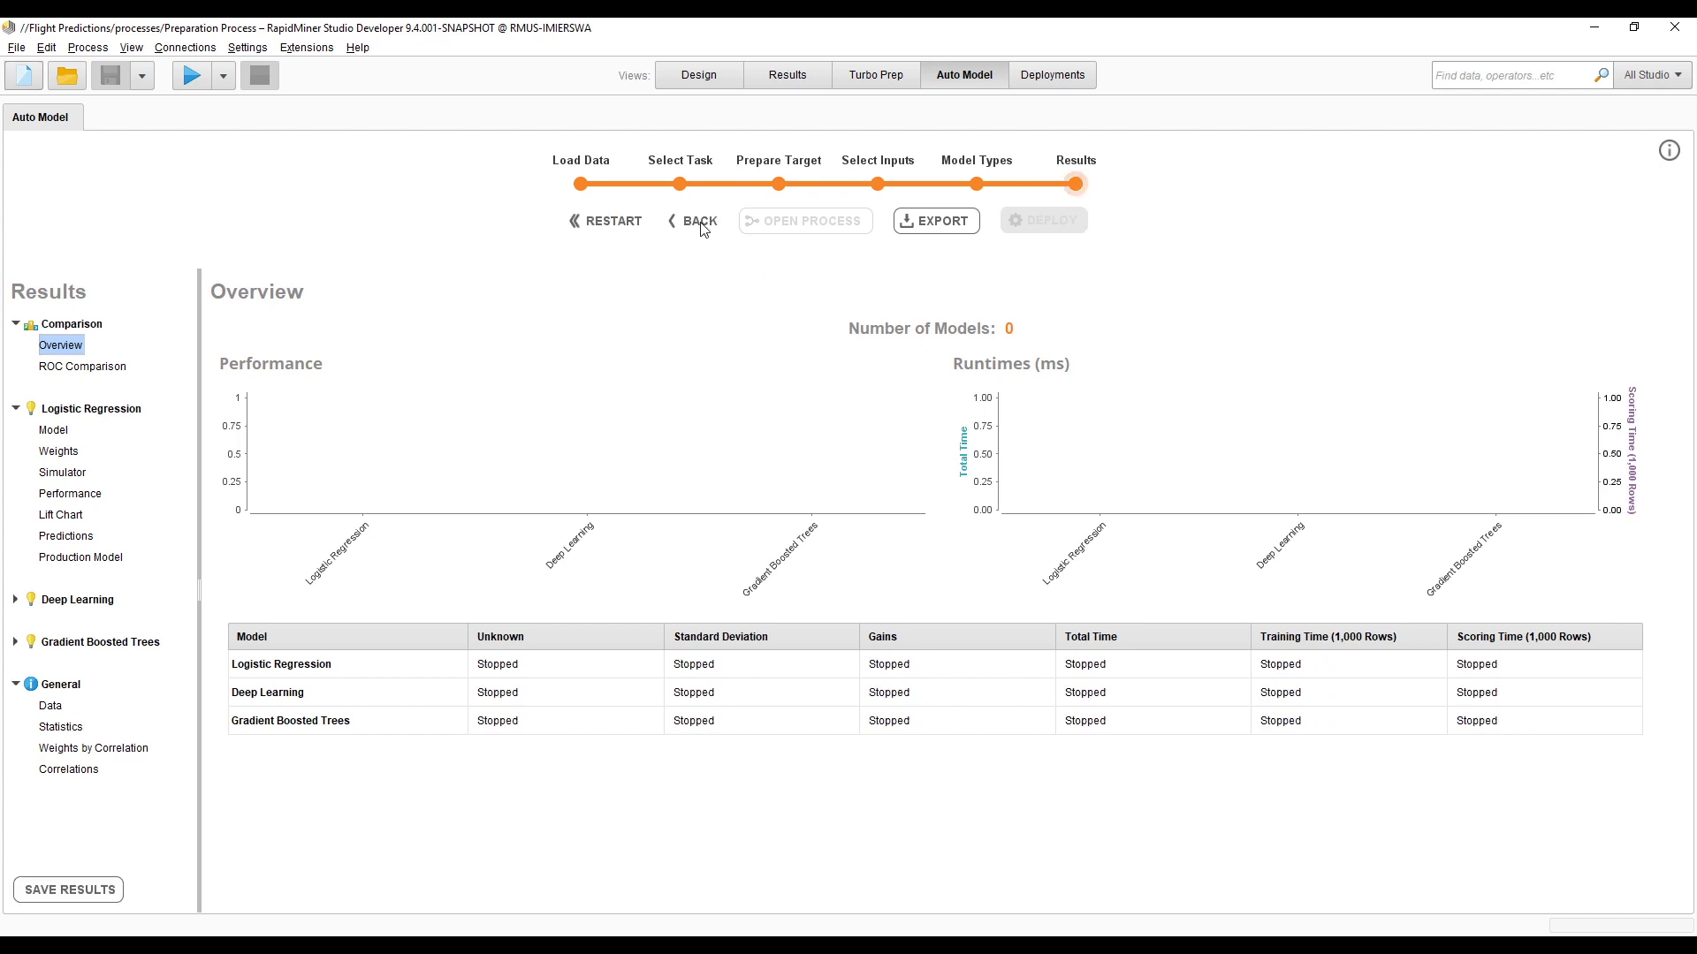
- Restart the modeling wizard and load the saved results AM with ArrTime
left_click(610, 221)
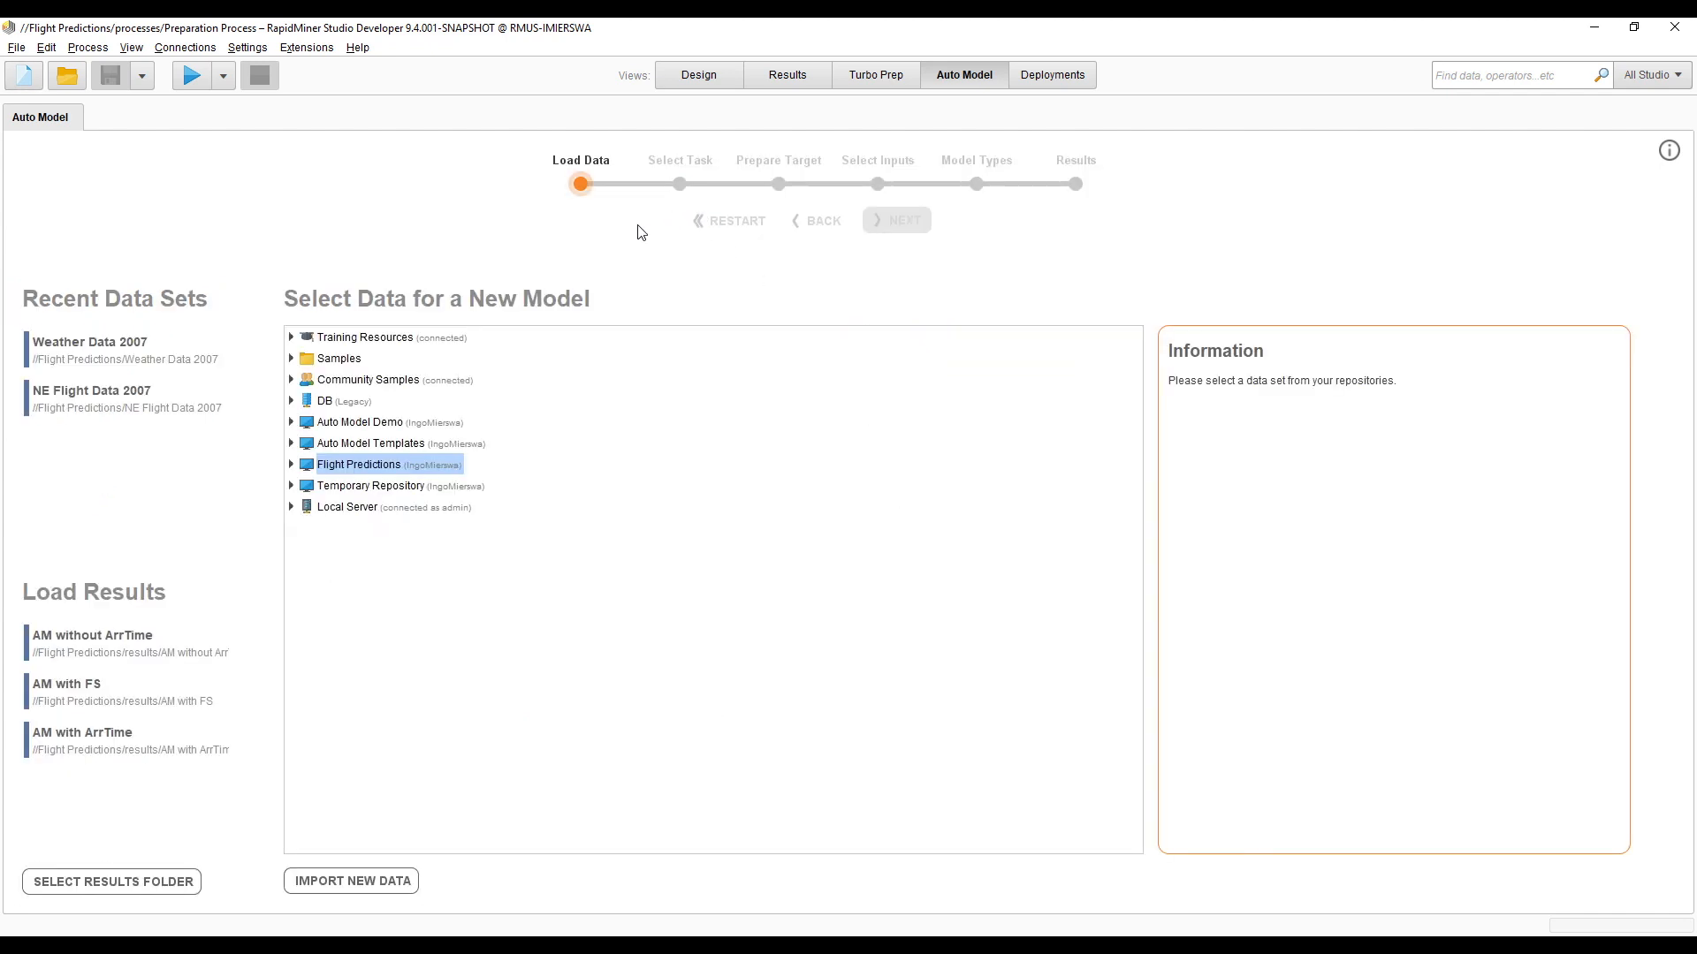
left_click(95, 748)
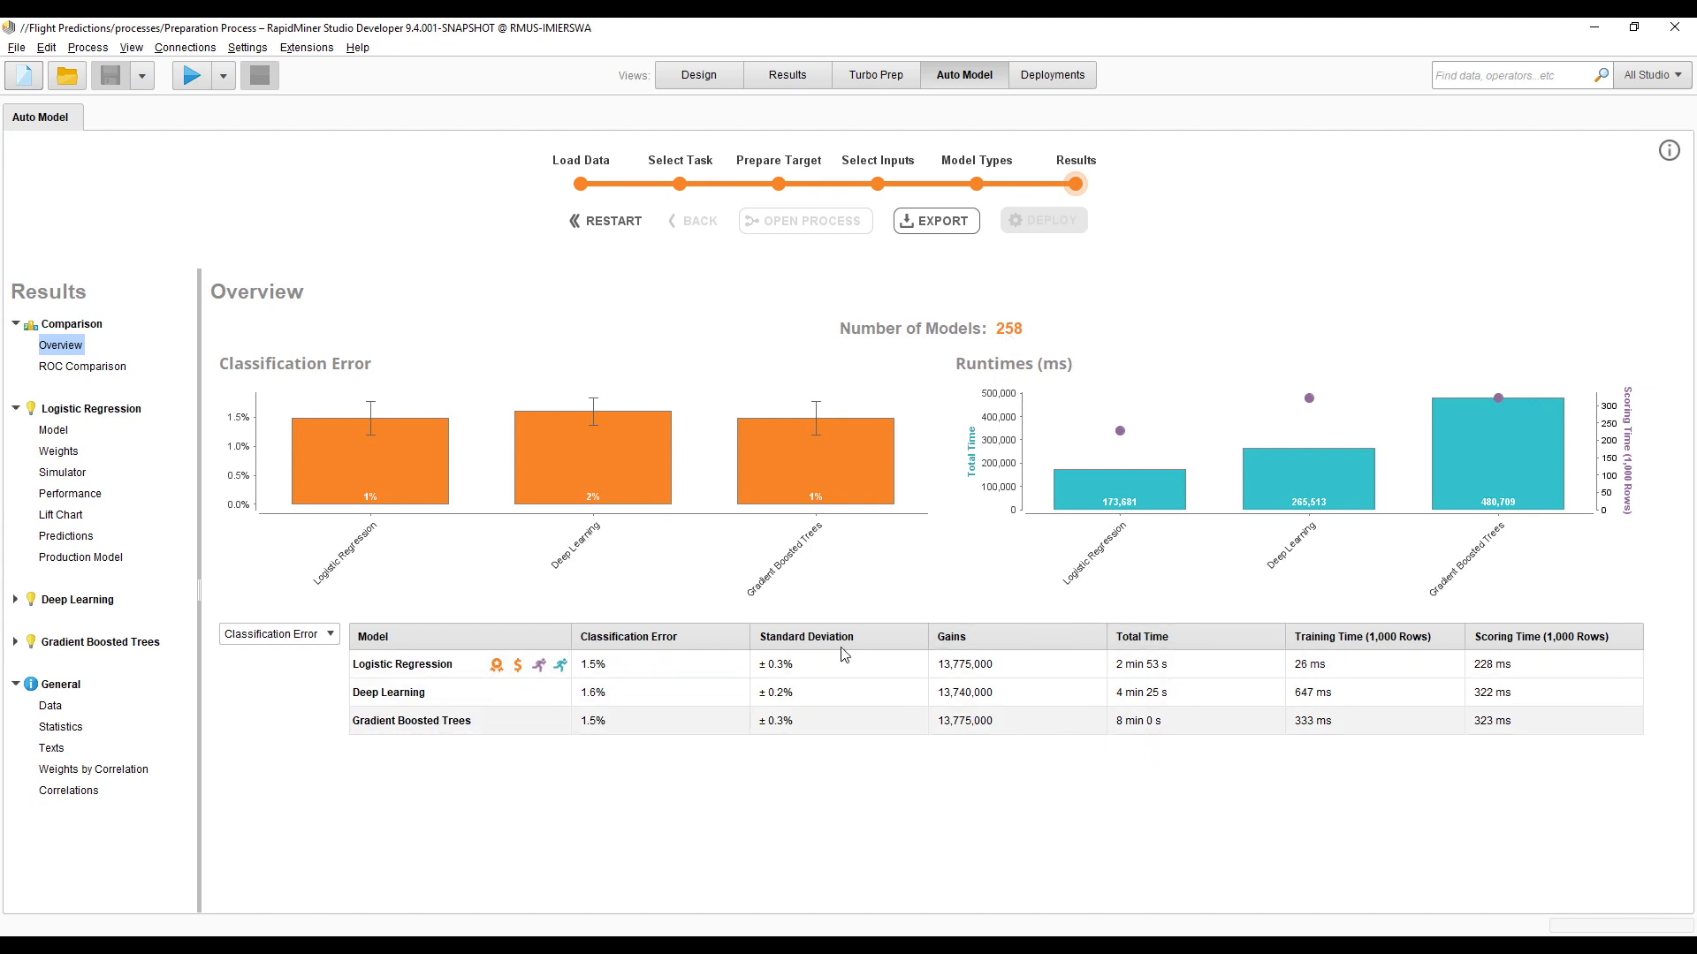
- Compare the models by AUC, classification error and ROC curves, ending back on the results overview
left_click(320, 637)
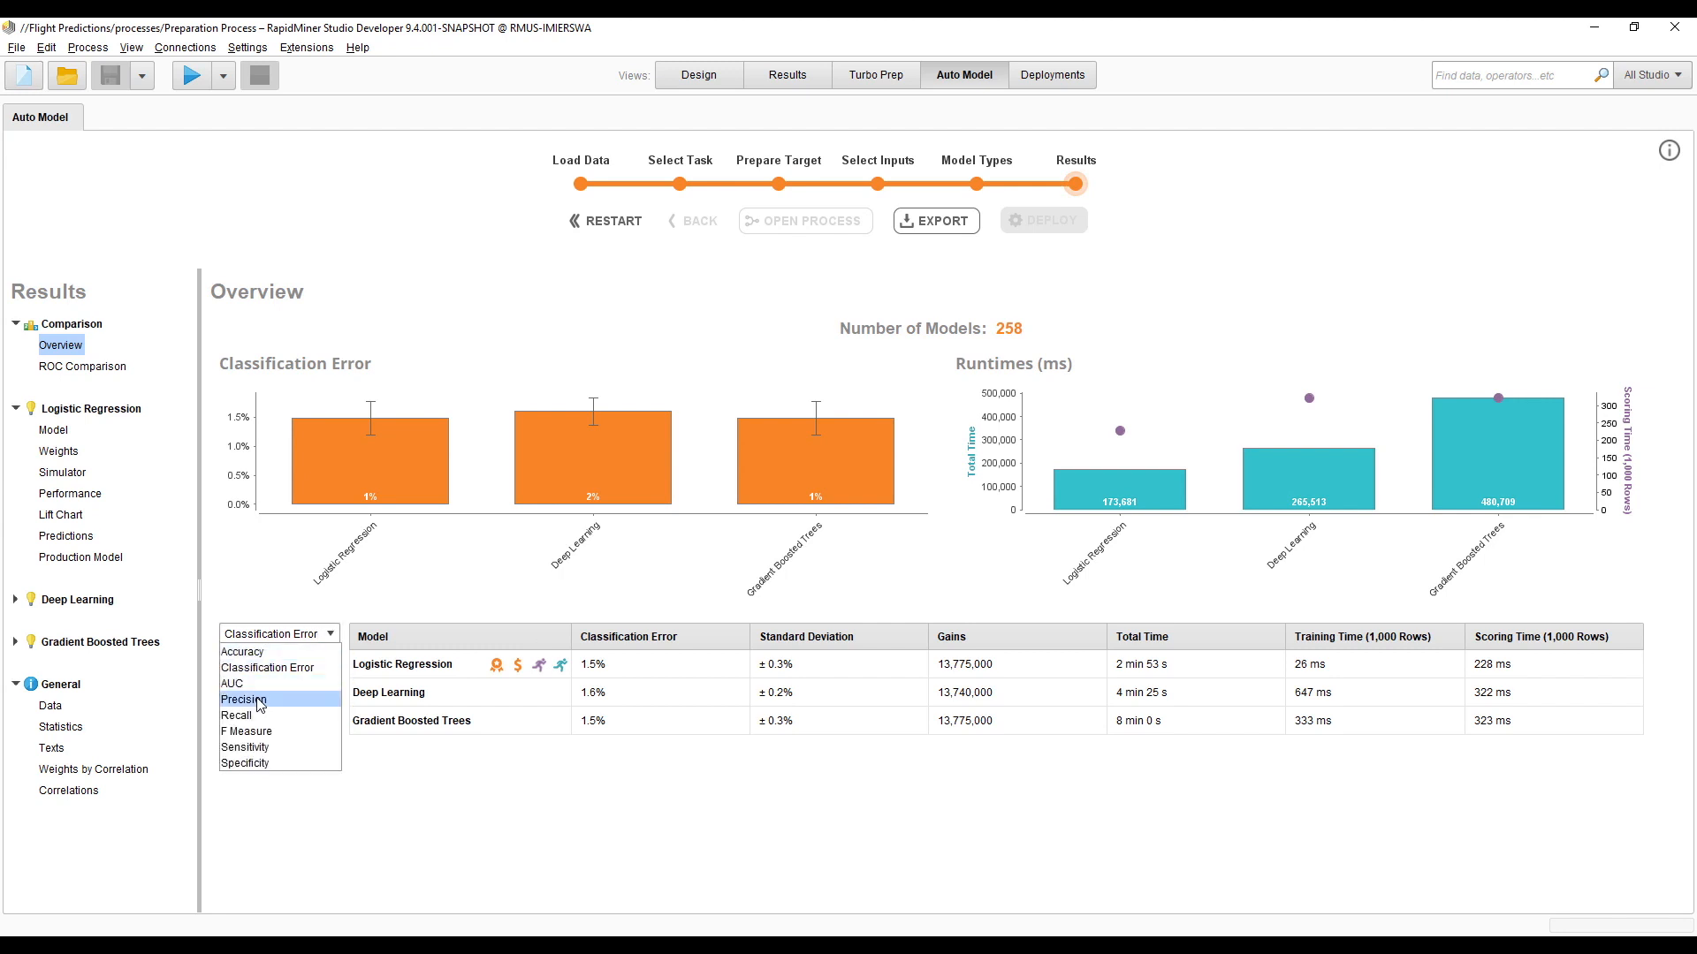
left_click(257, 684)
left_click(319, 636)
left_click(282, 668)
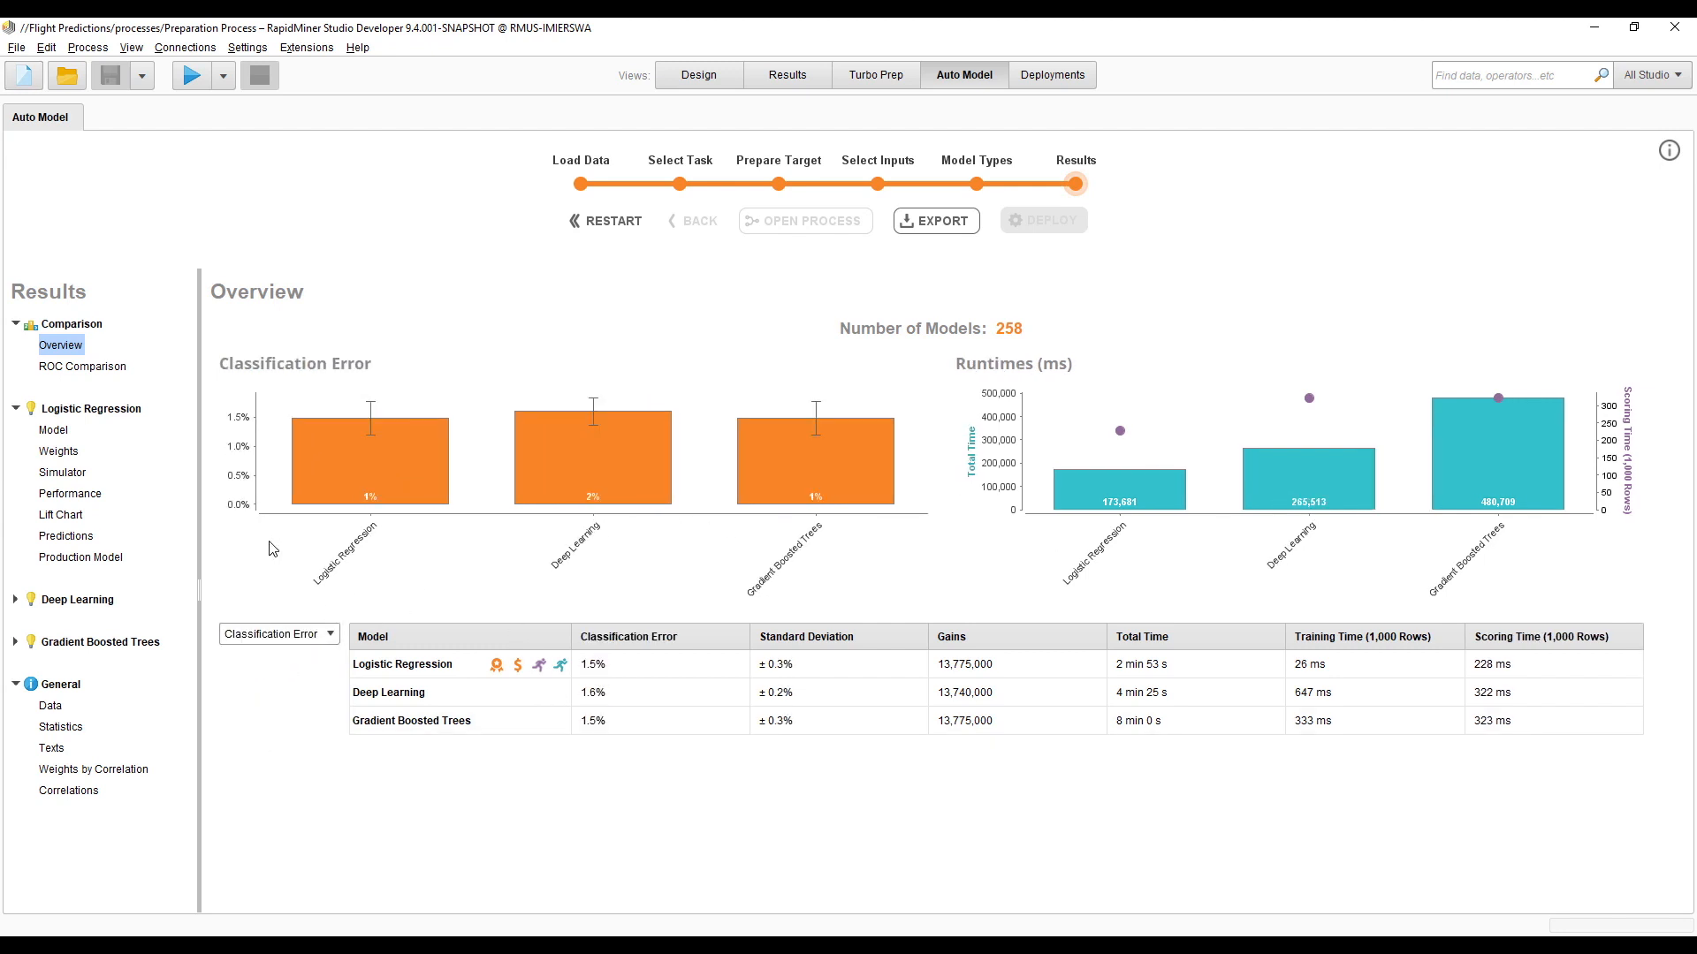
left_click(70, 366)
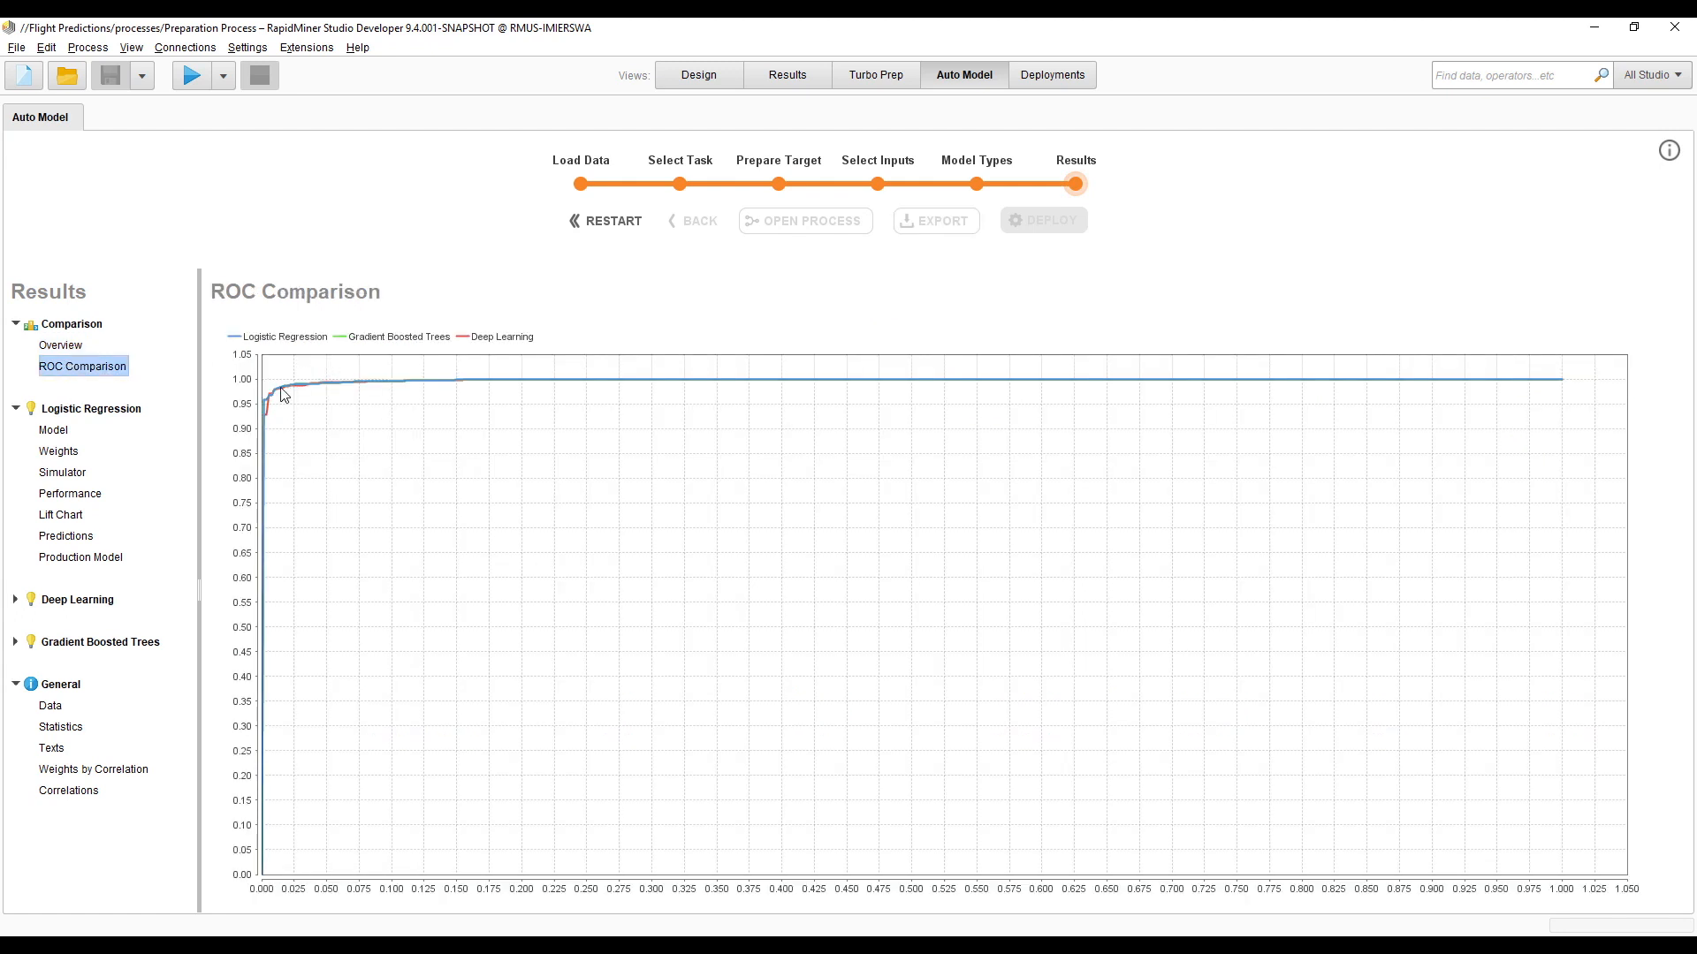
left_click(81, 345)
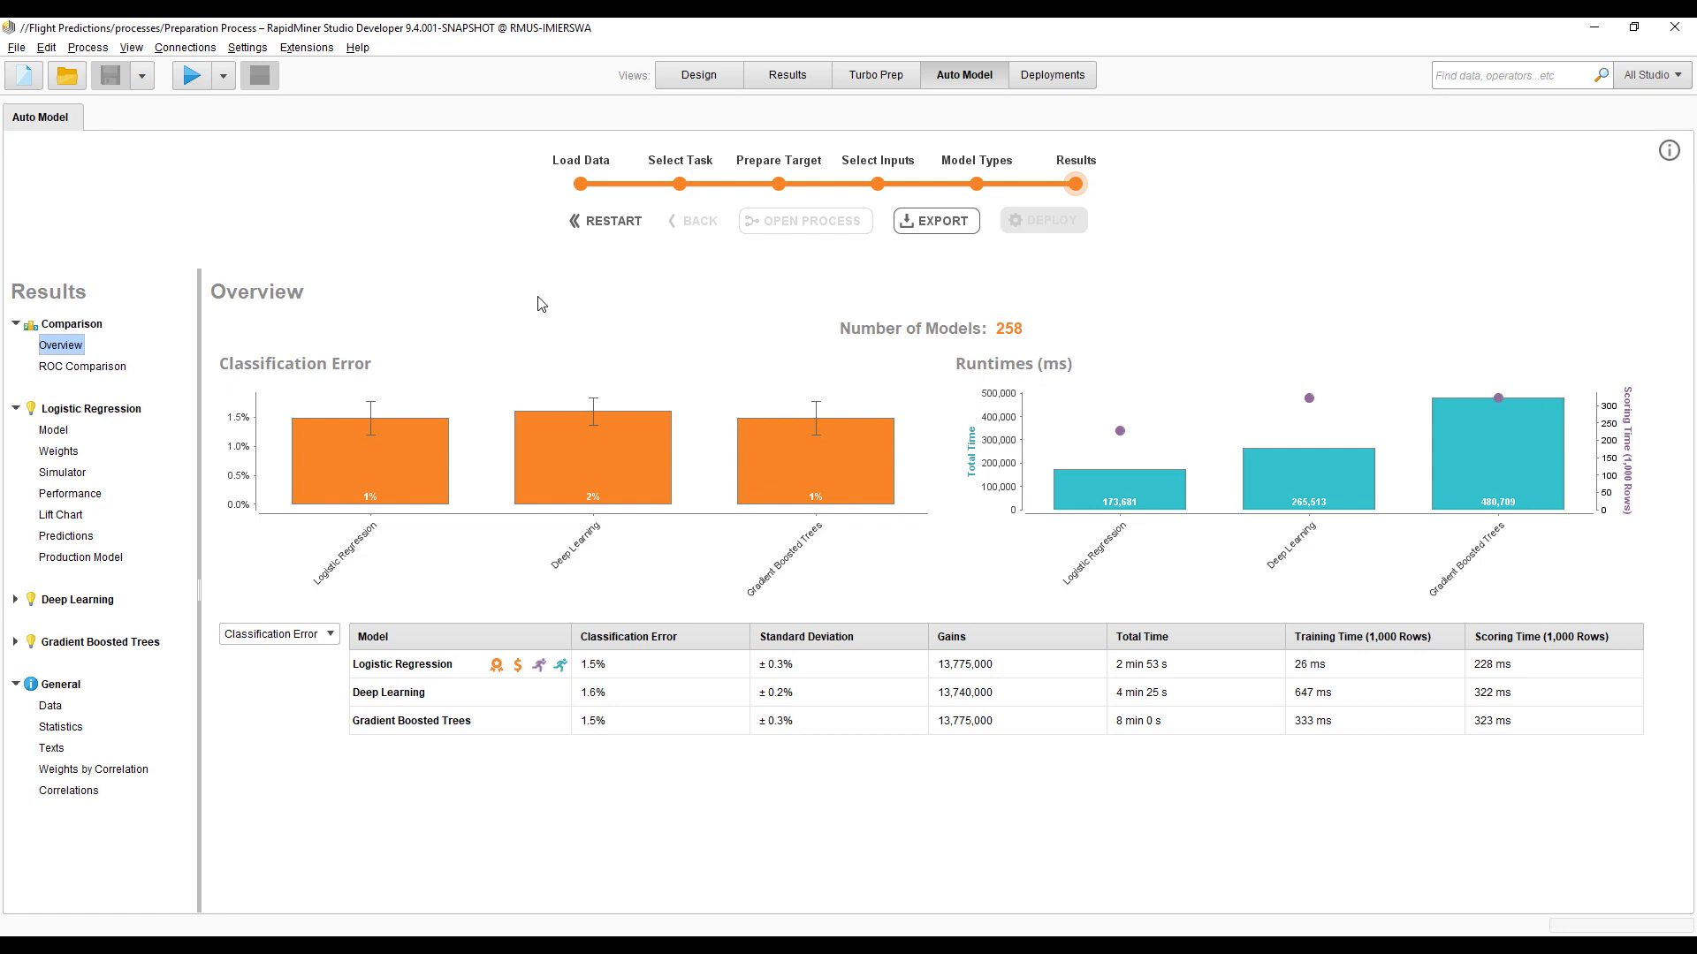
- Examine the Gradient Boosted Trees model by viewing Trees 1, 3, 8 and 15
left_click(16, 642)
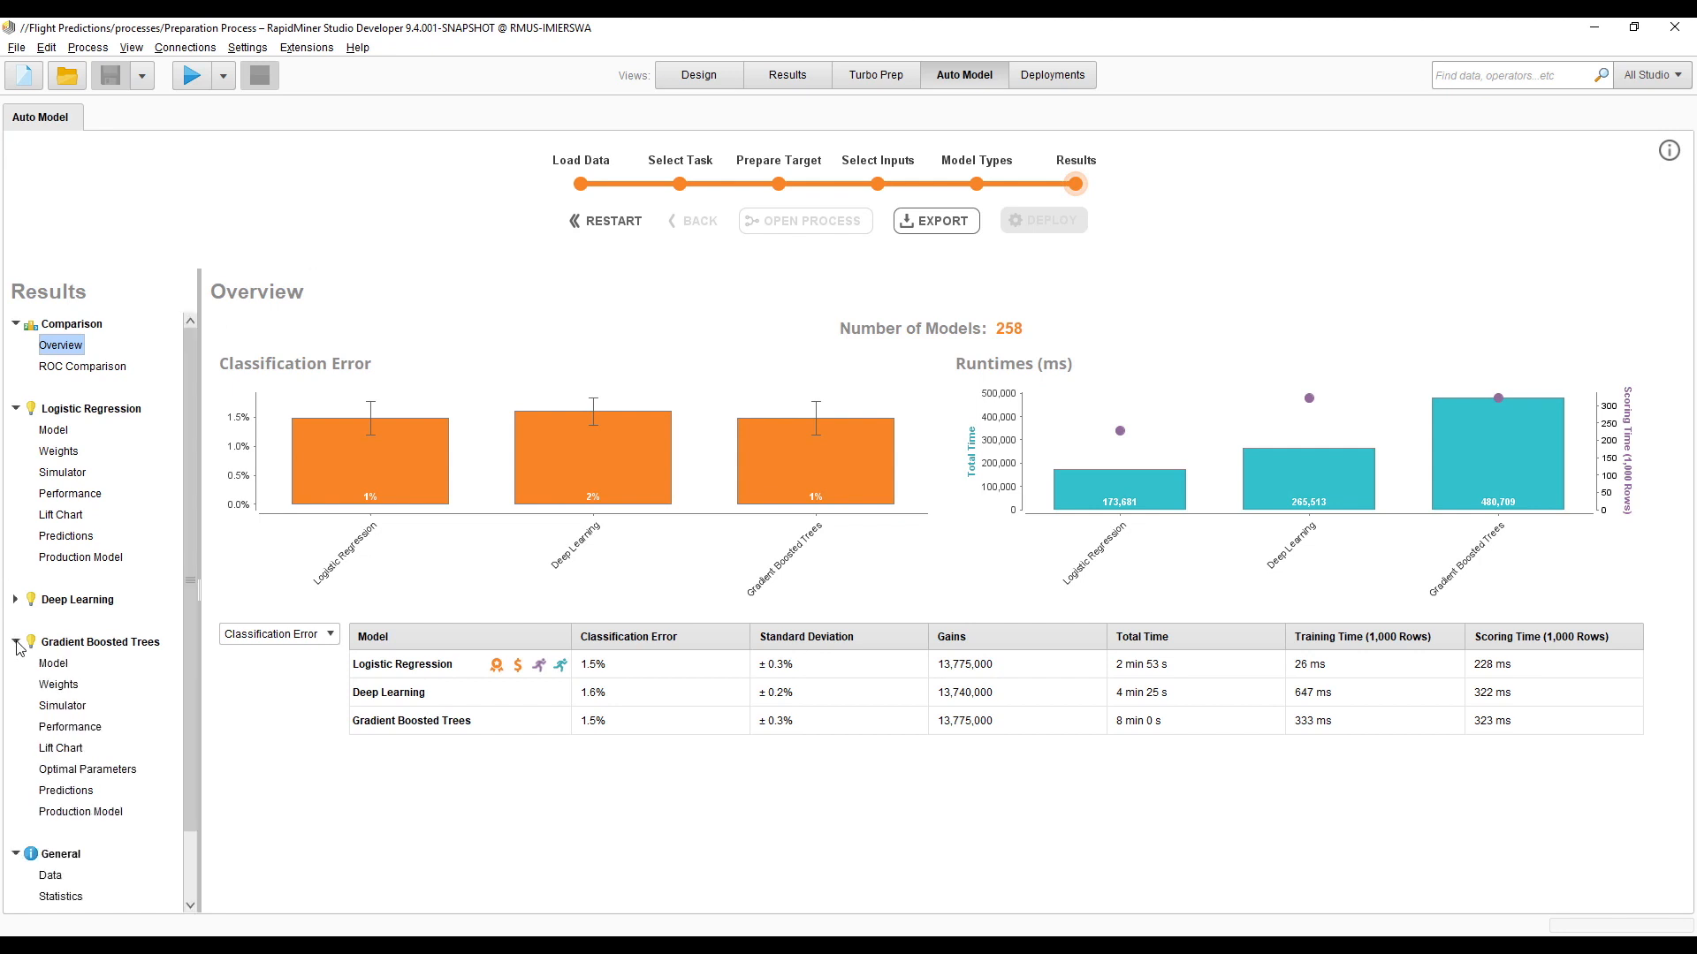
left_click(55, 663)
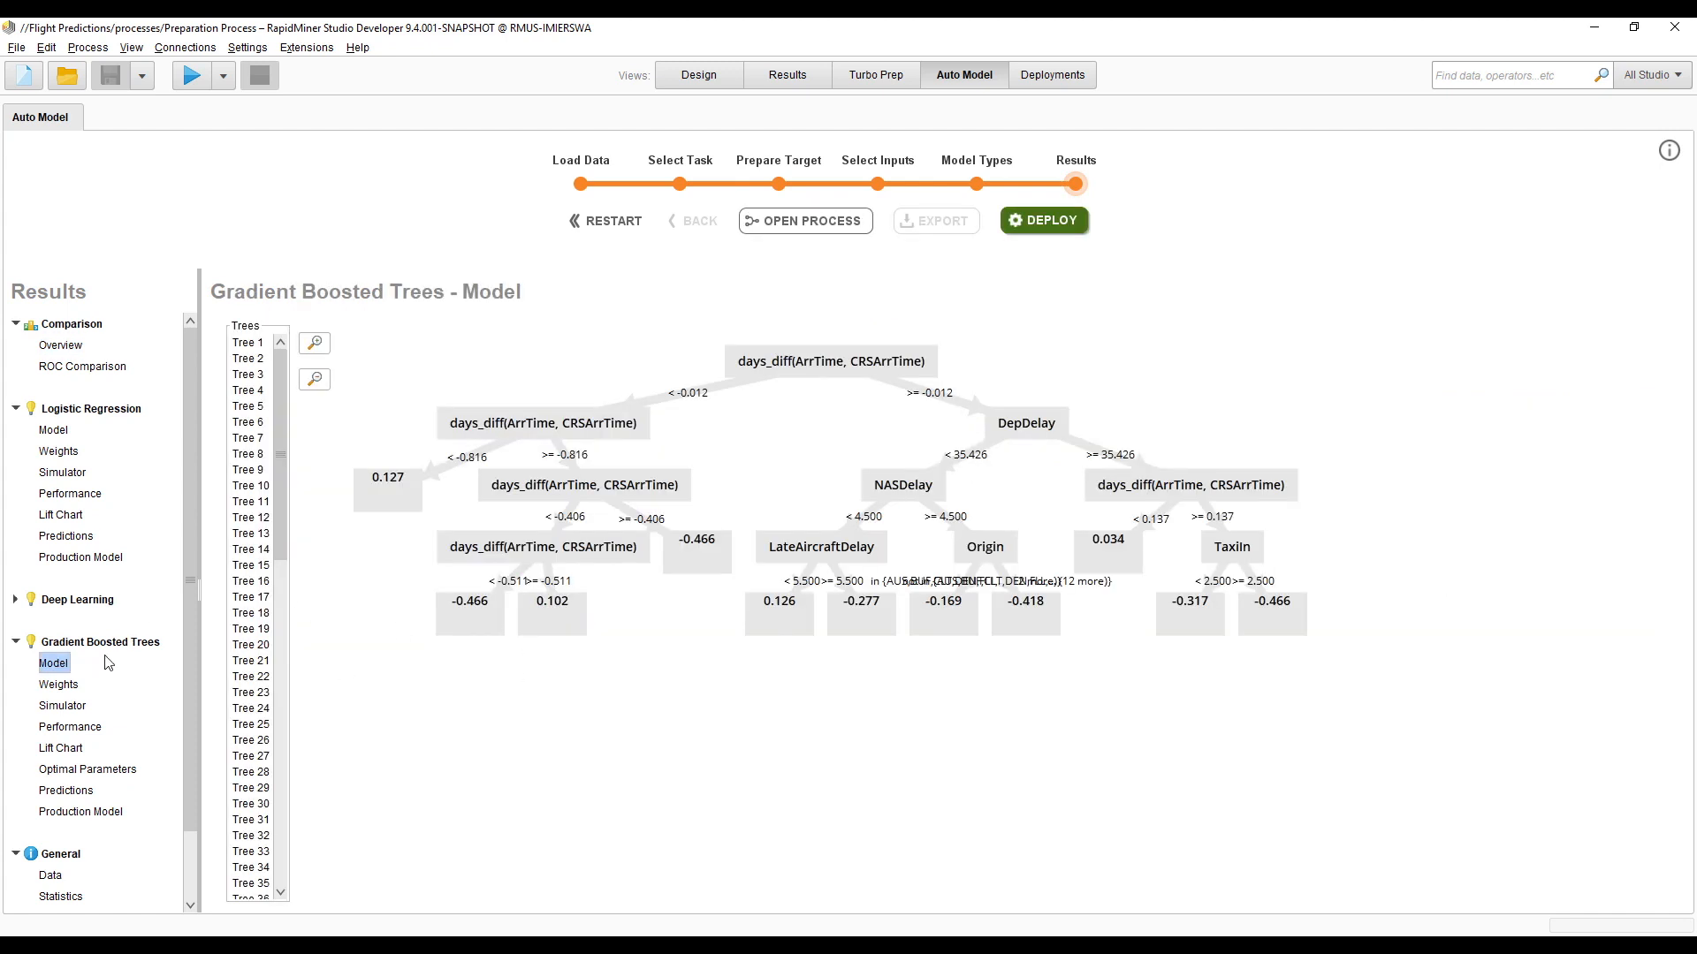
left_click(249, 346)
left_click(248, 376)
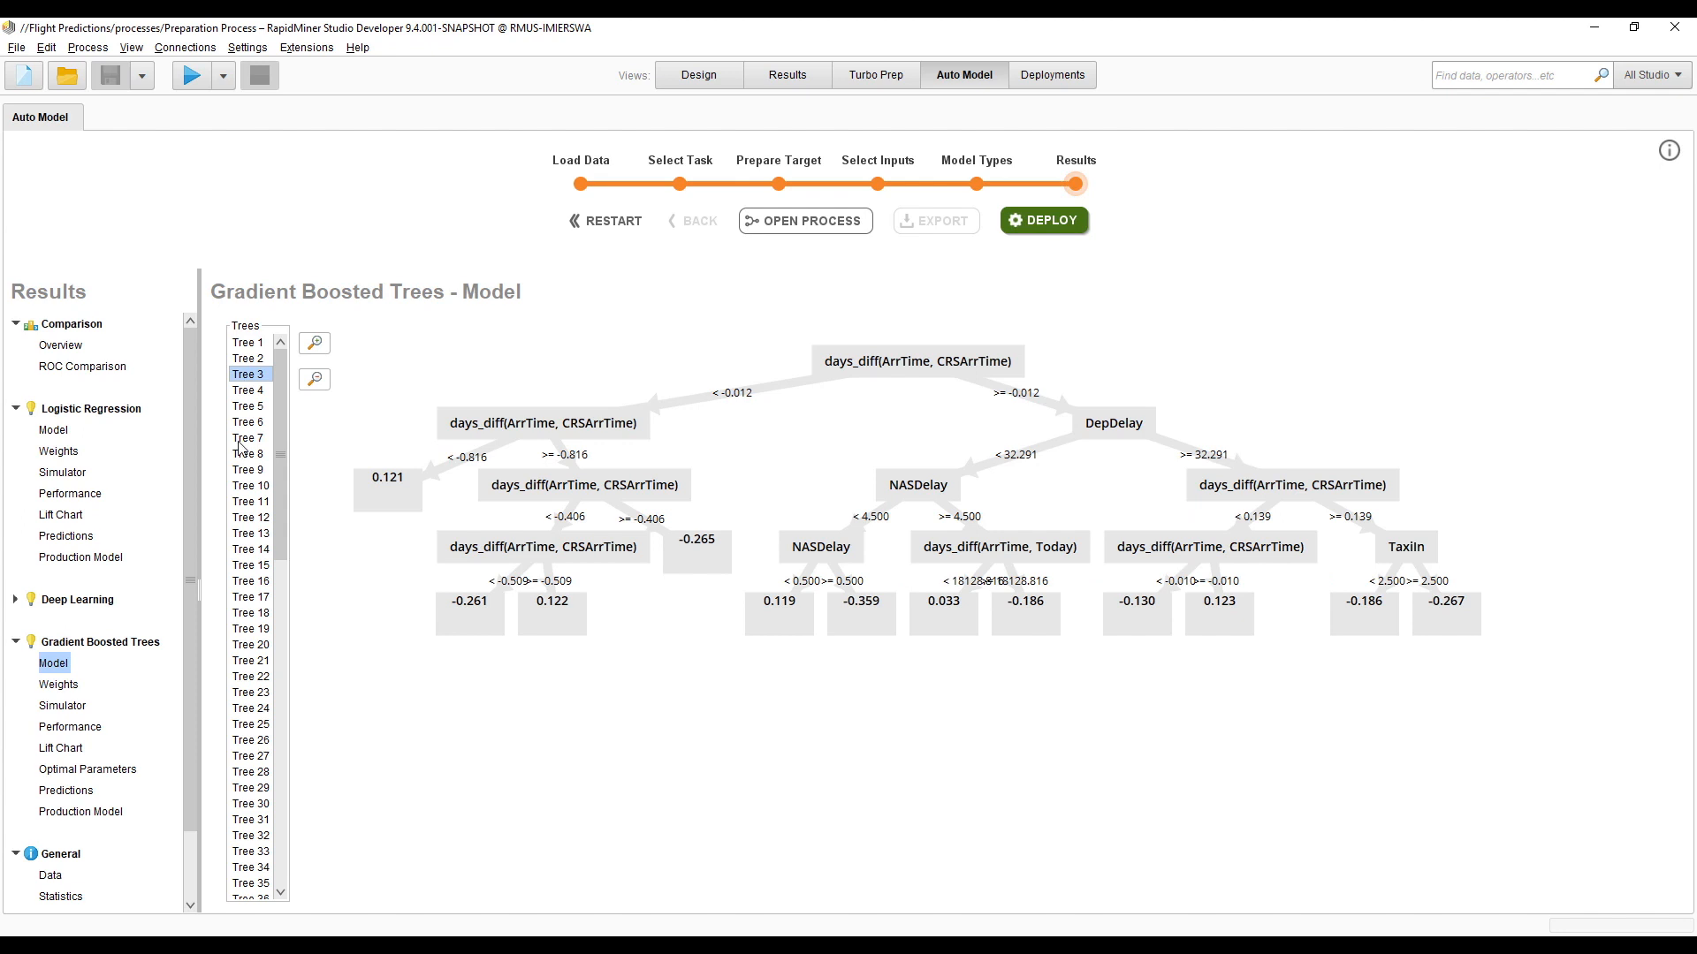
left_click(240, 456)
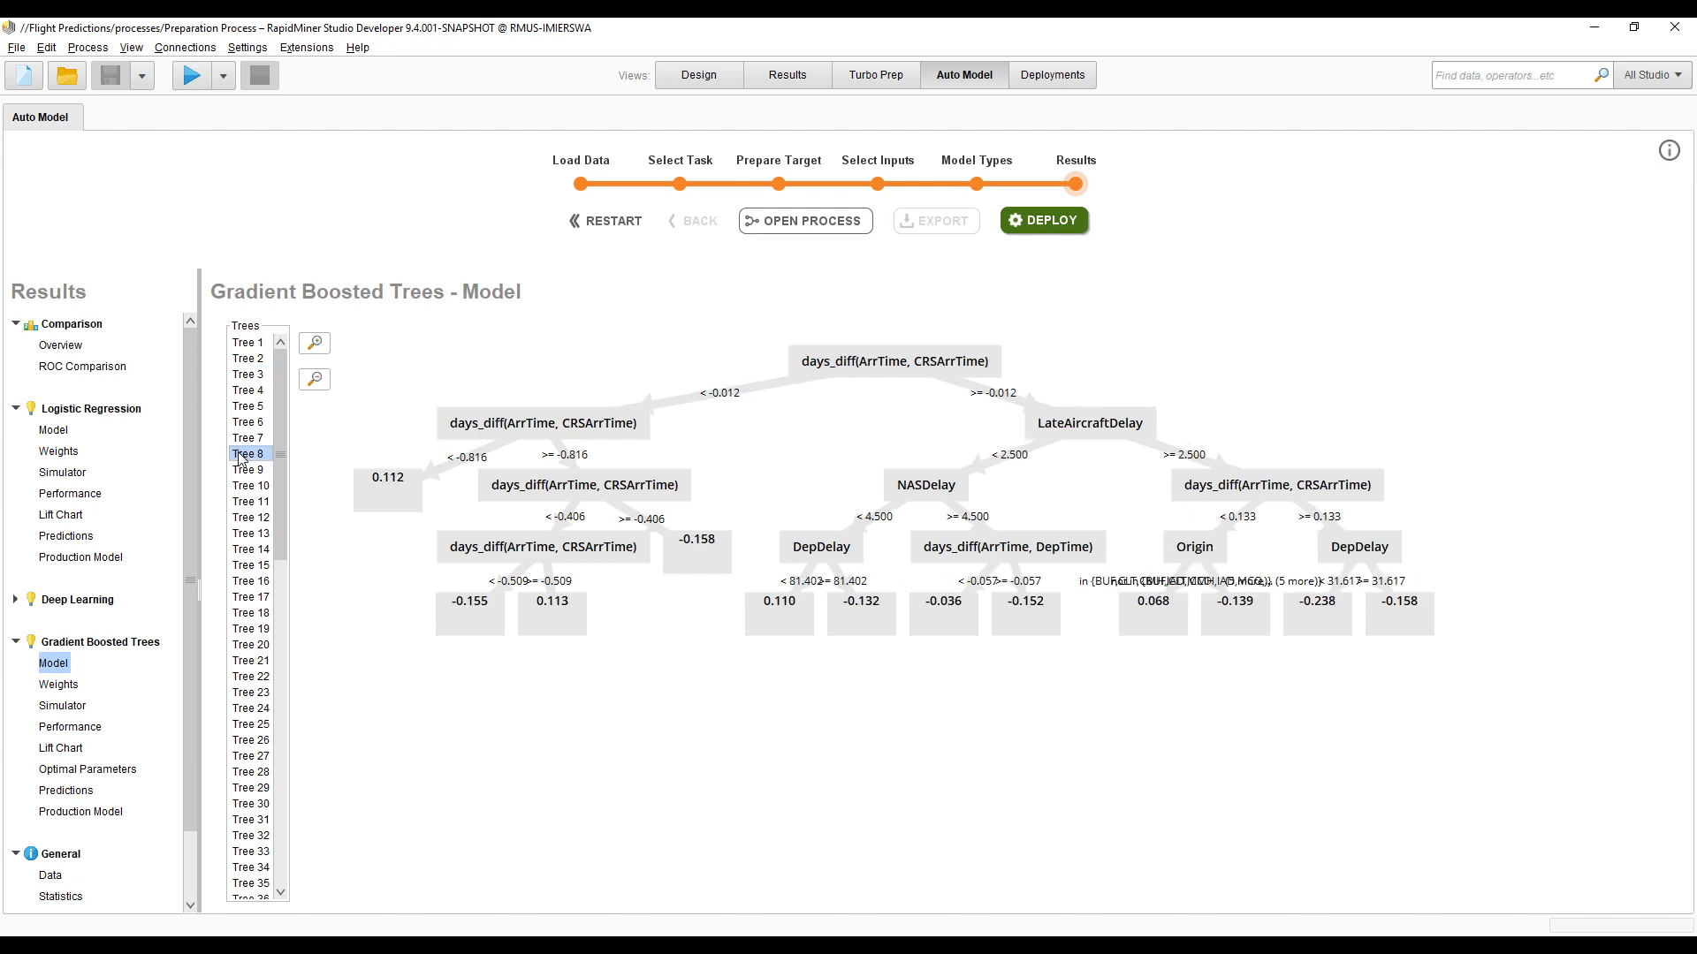
left_click(248, 569)
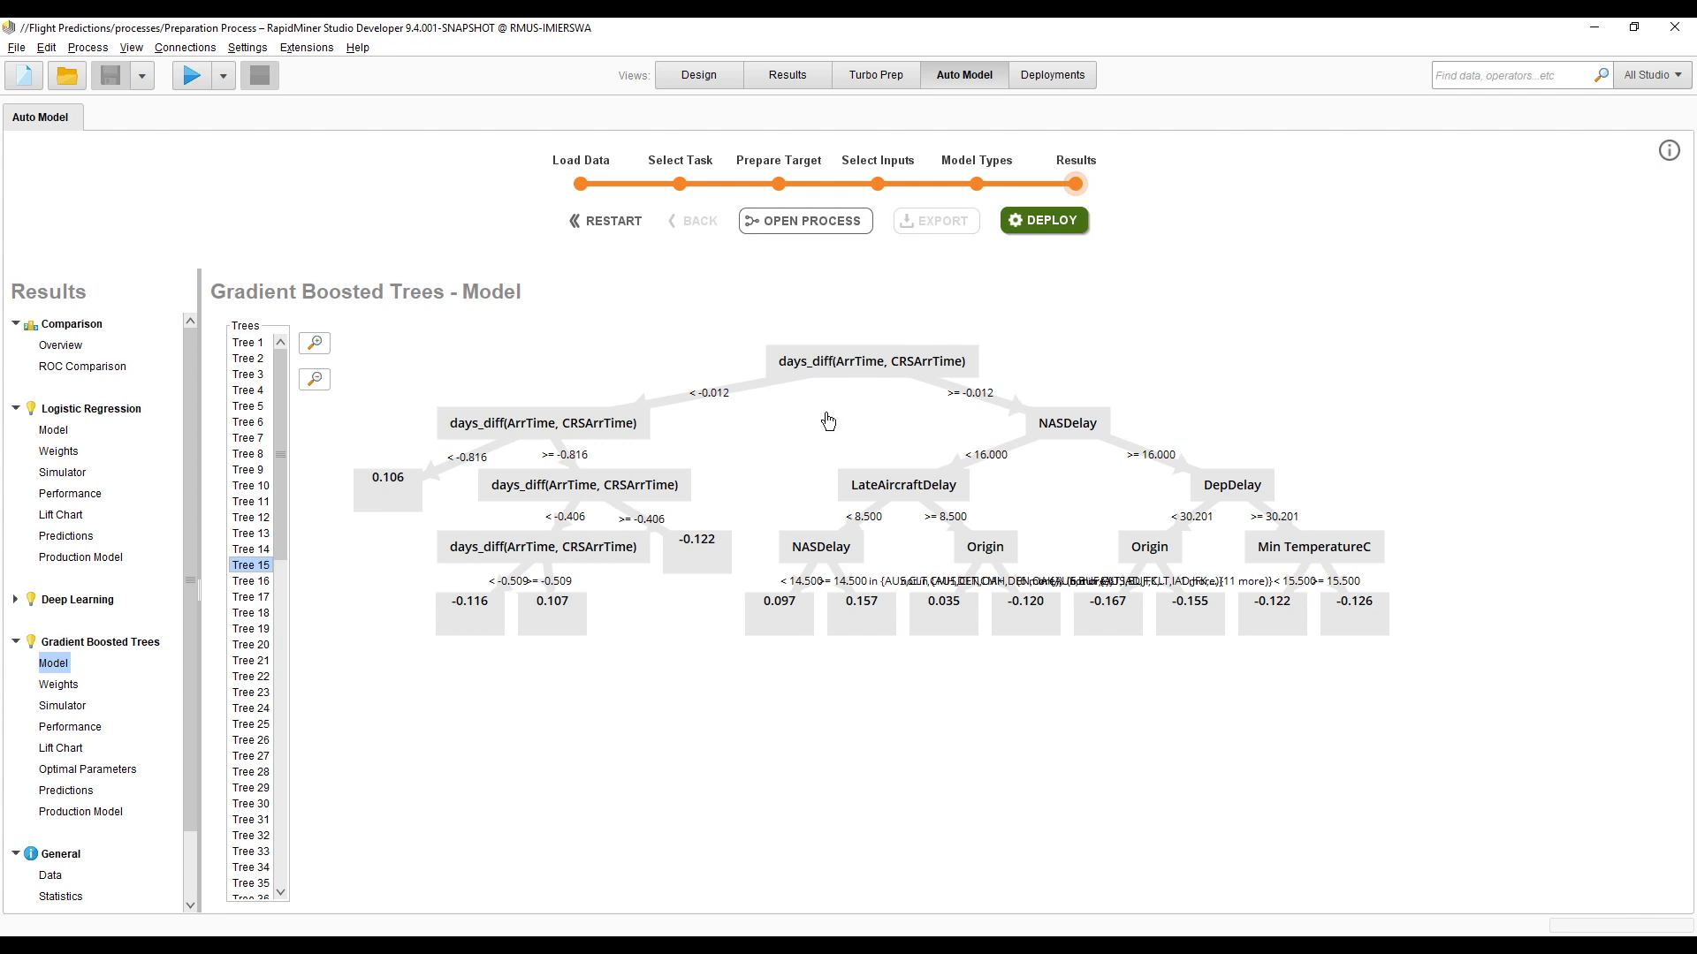
- Inspect the attribute weights of Gradient Boosted Trees and the 3D error-rate chart of its optimal parameters
left_click(63, 687)
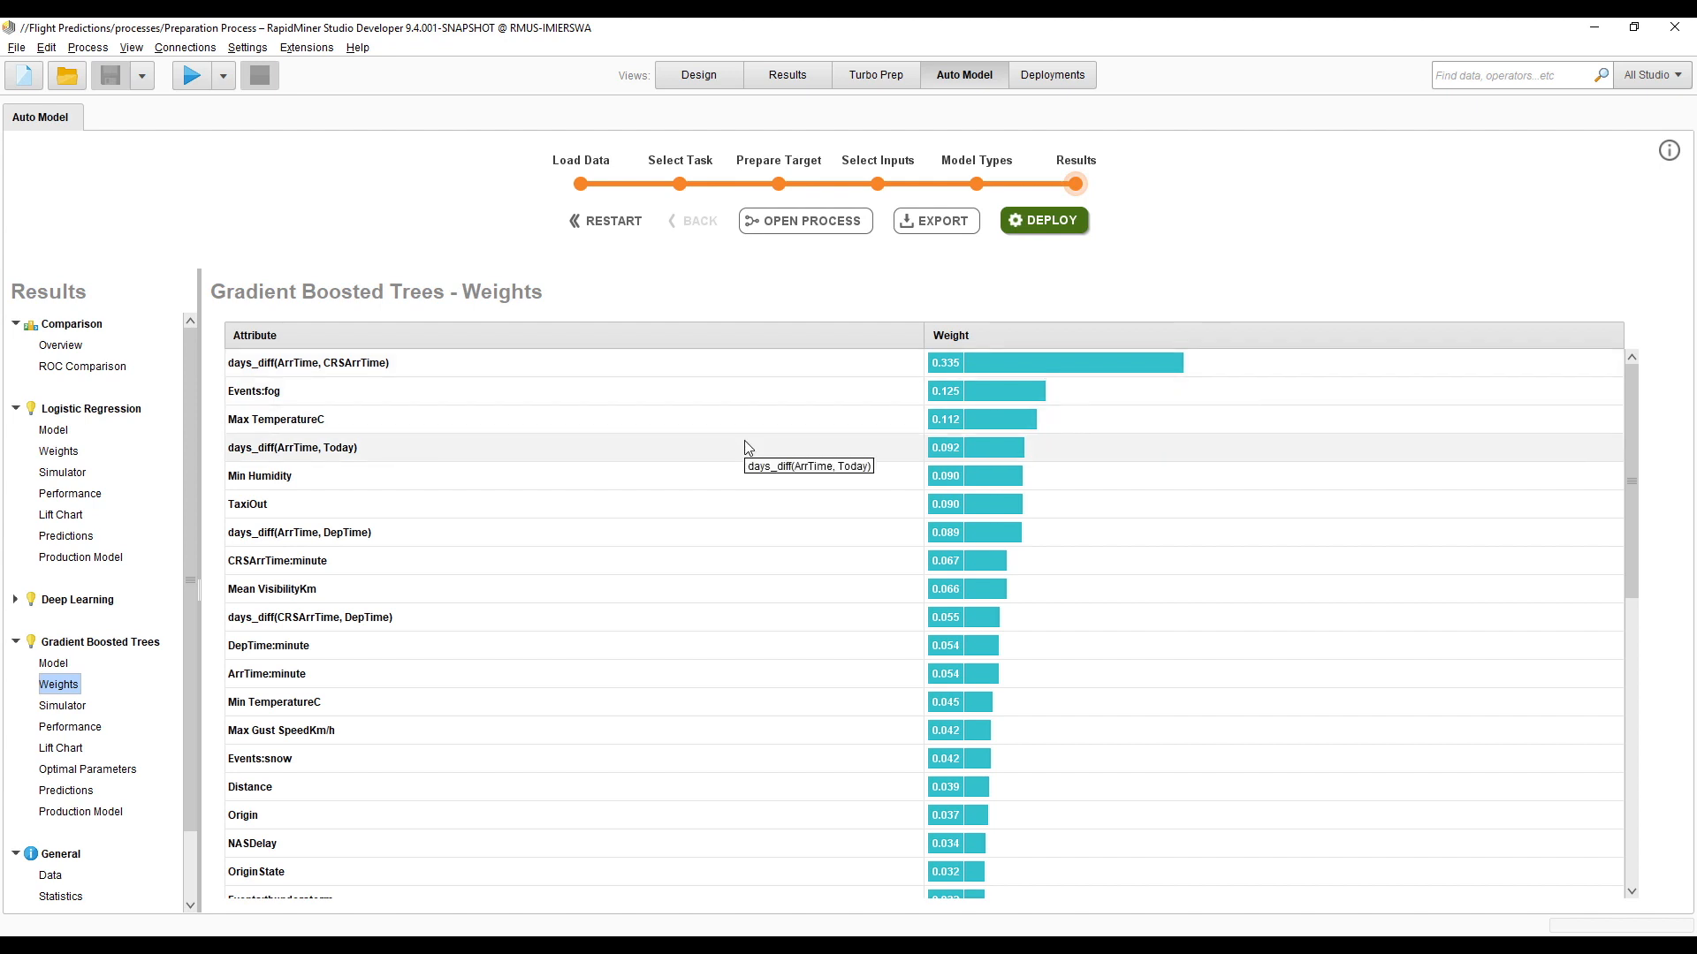
left_click(70, 771)
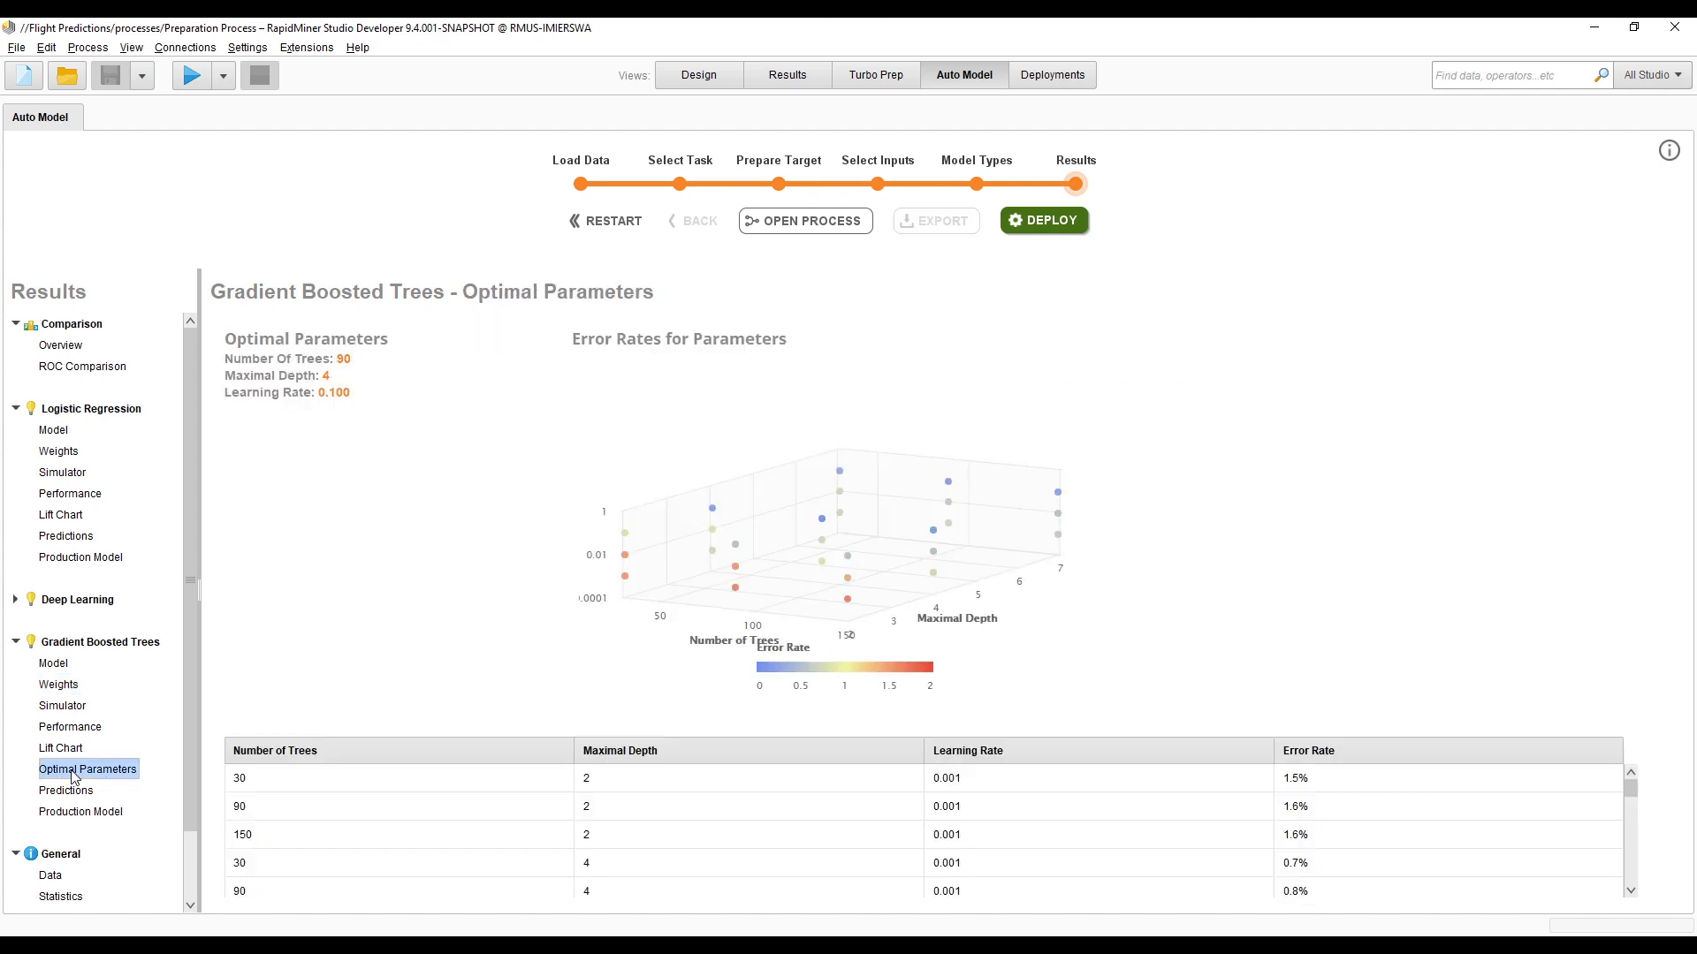
left_click_drag(651, 655, 444, 471)
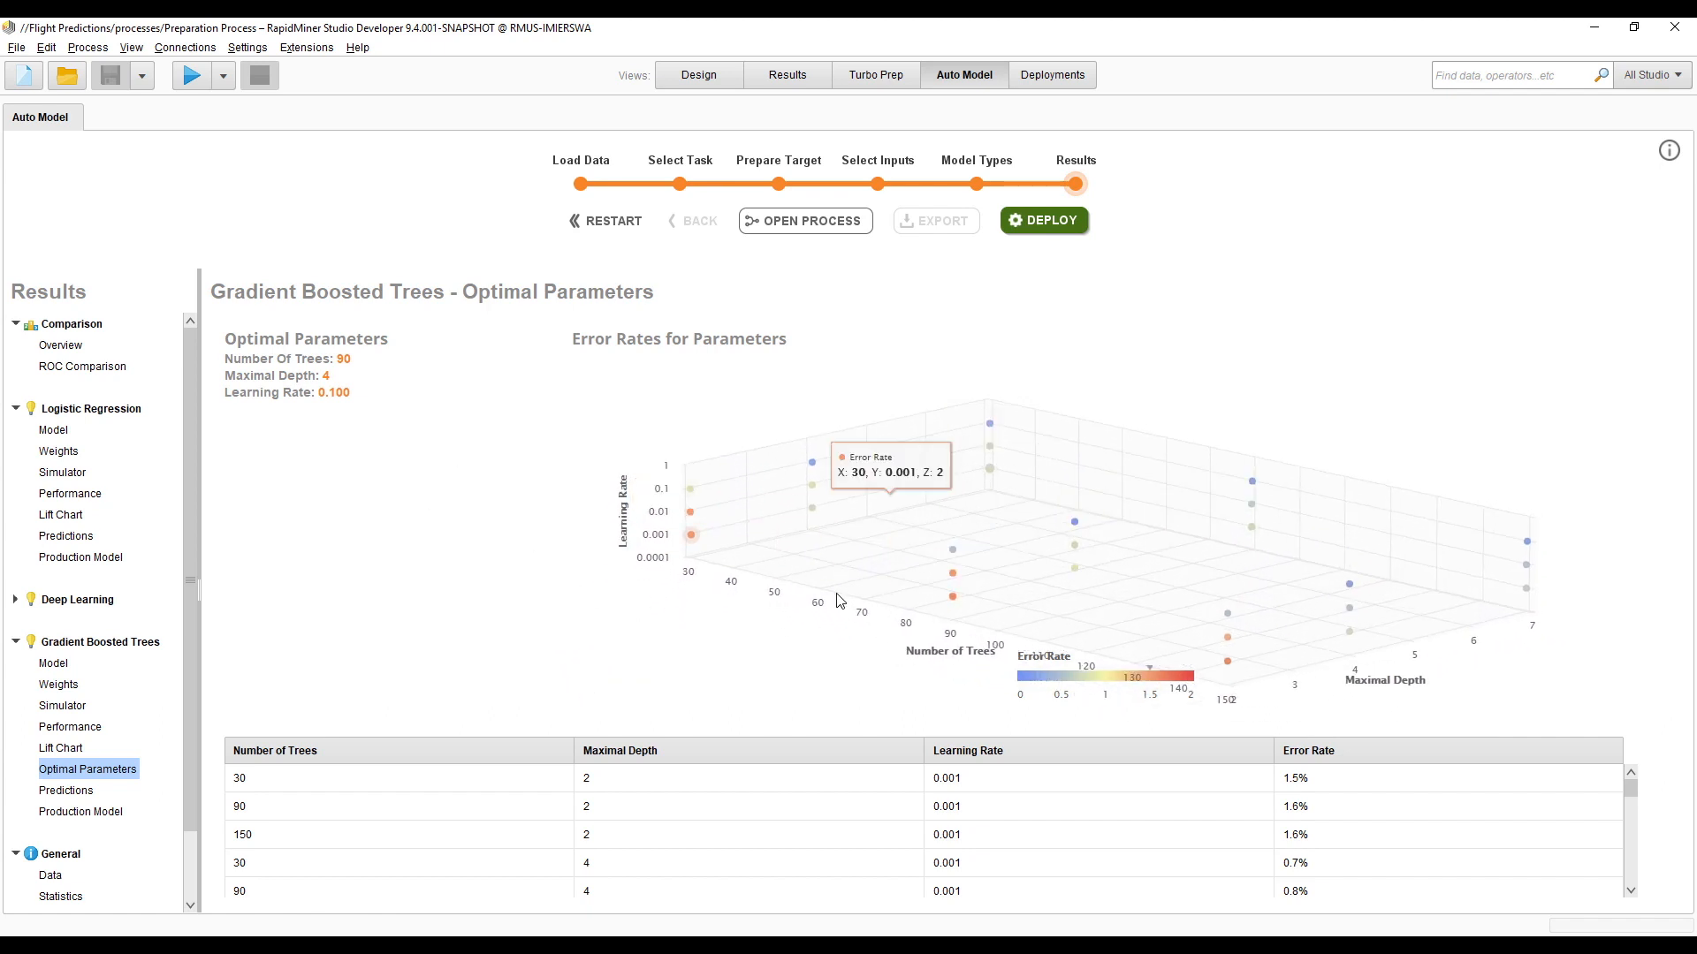
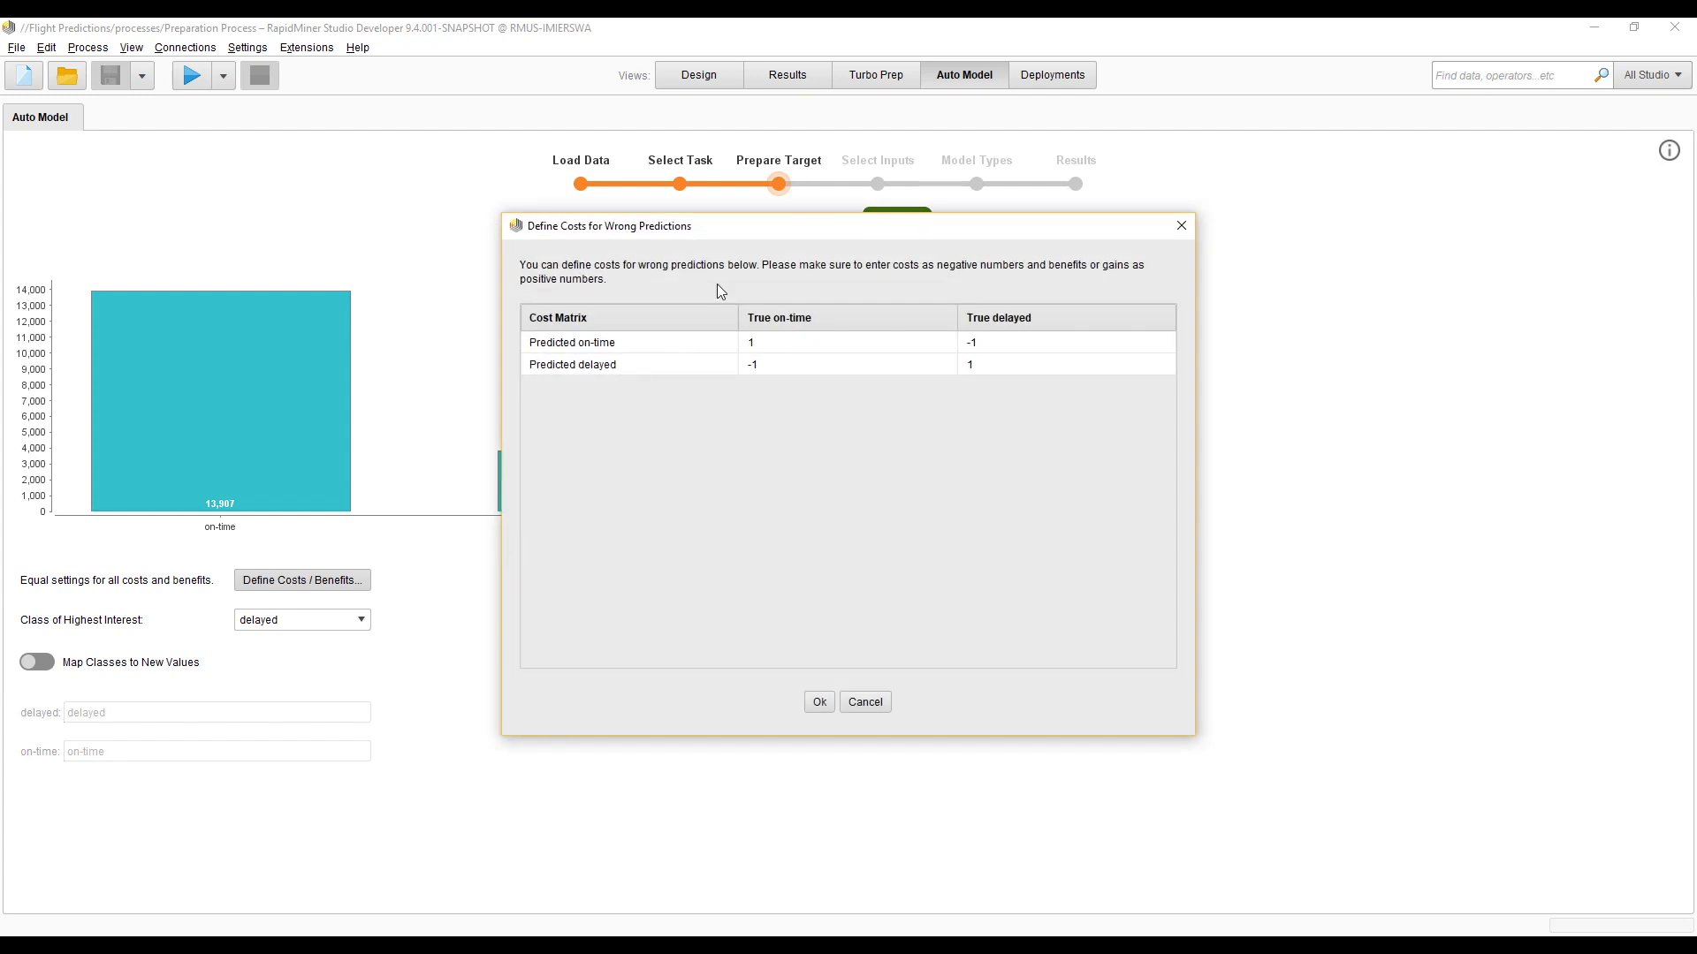
- In the cost matrix, set predicted on-time to 10000 for true on-time and -20000 for true delayed
double_click(770, 347)
type("0000")
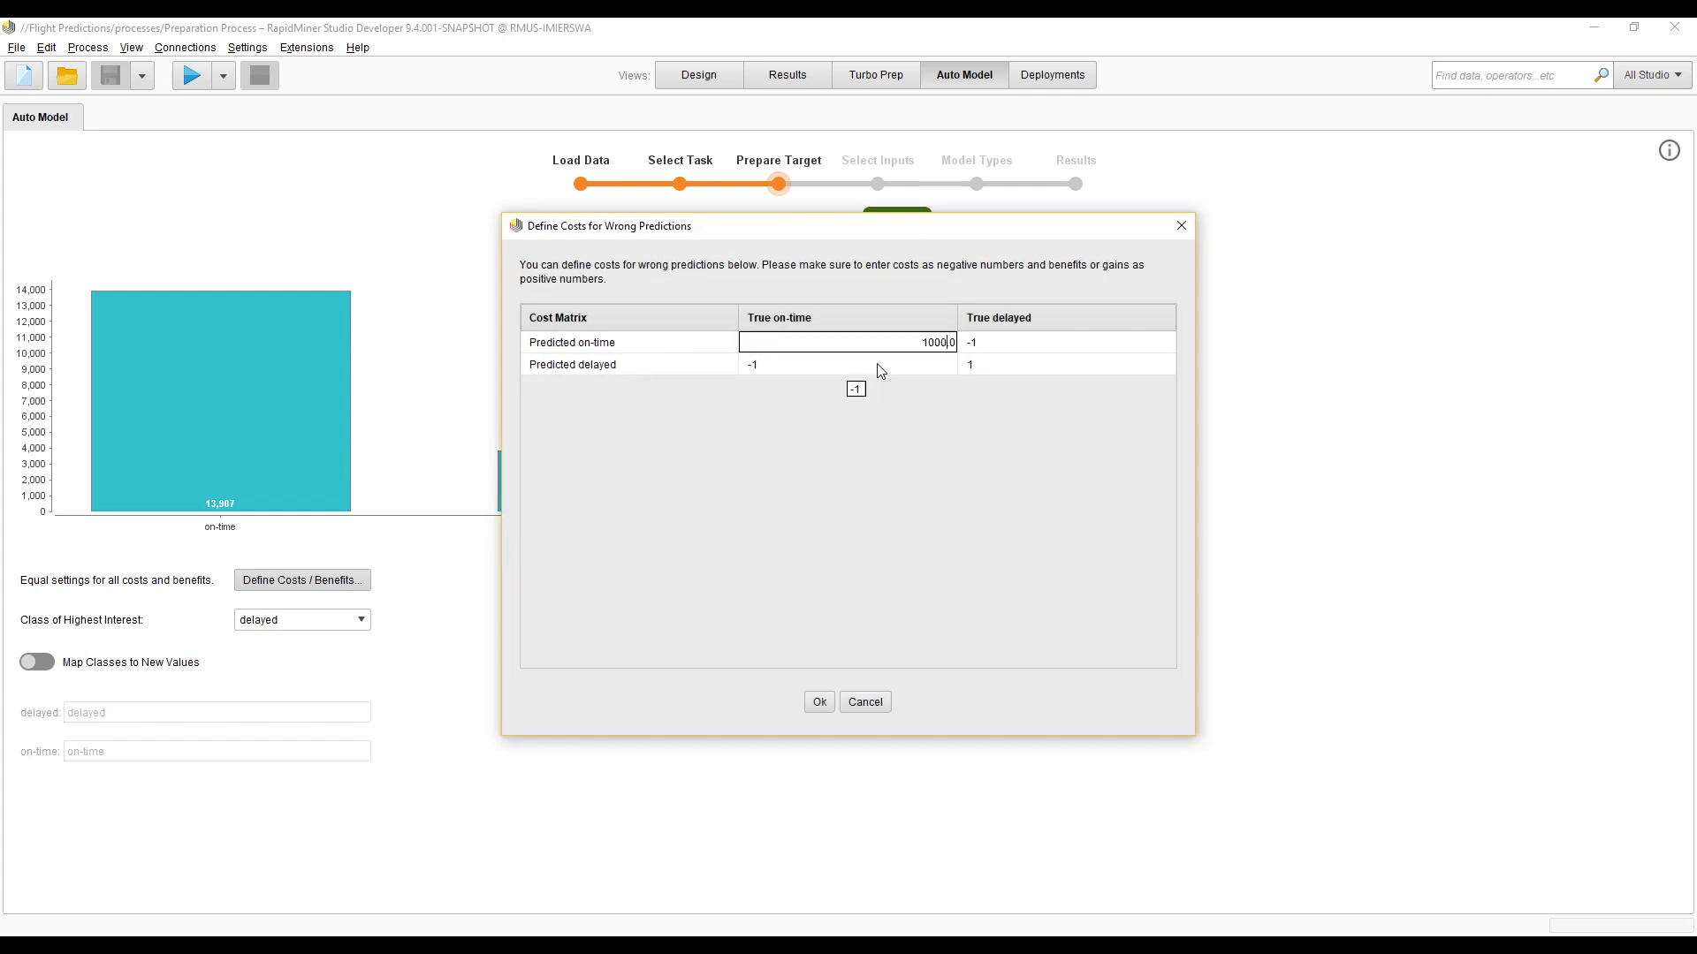
double_click(1043, 341)
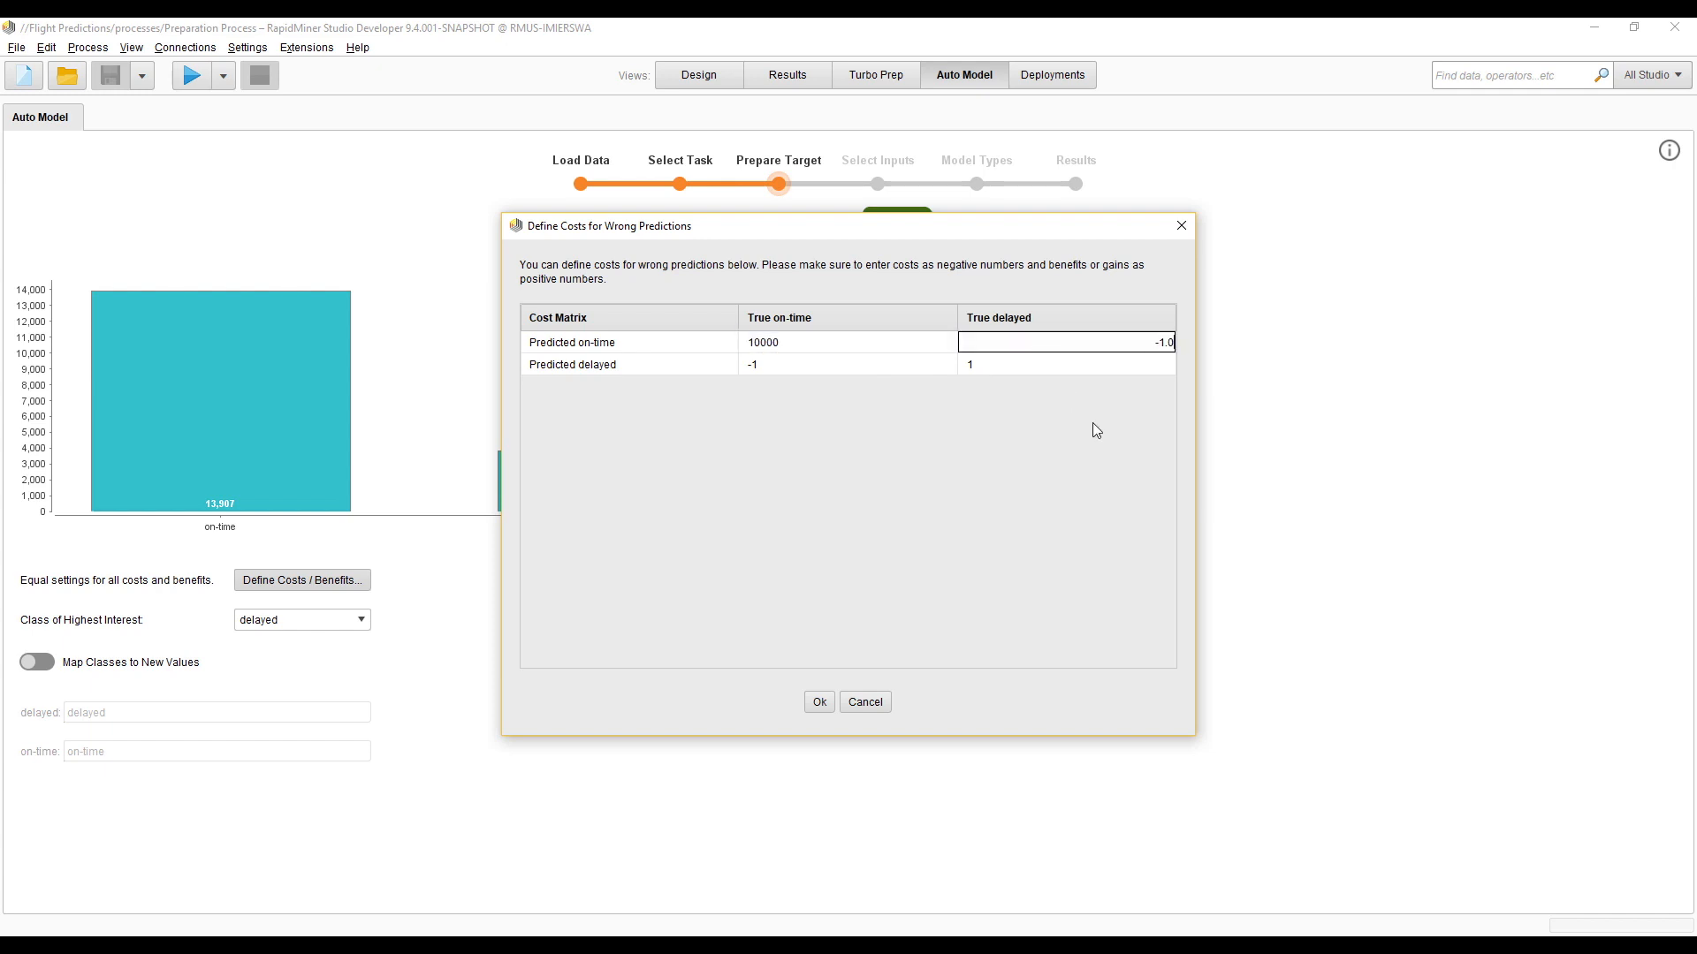
key("BackSpace")
type("20000")
left_click(852, 383)
- Set predicted delayed to -5000 for true on-time and -10000 for true delayed, apply the matrix and proceed to input selection
double_click(870, 369)
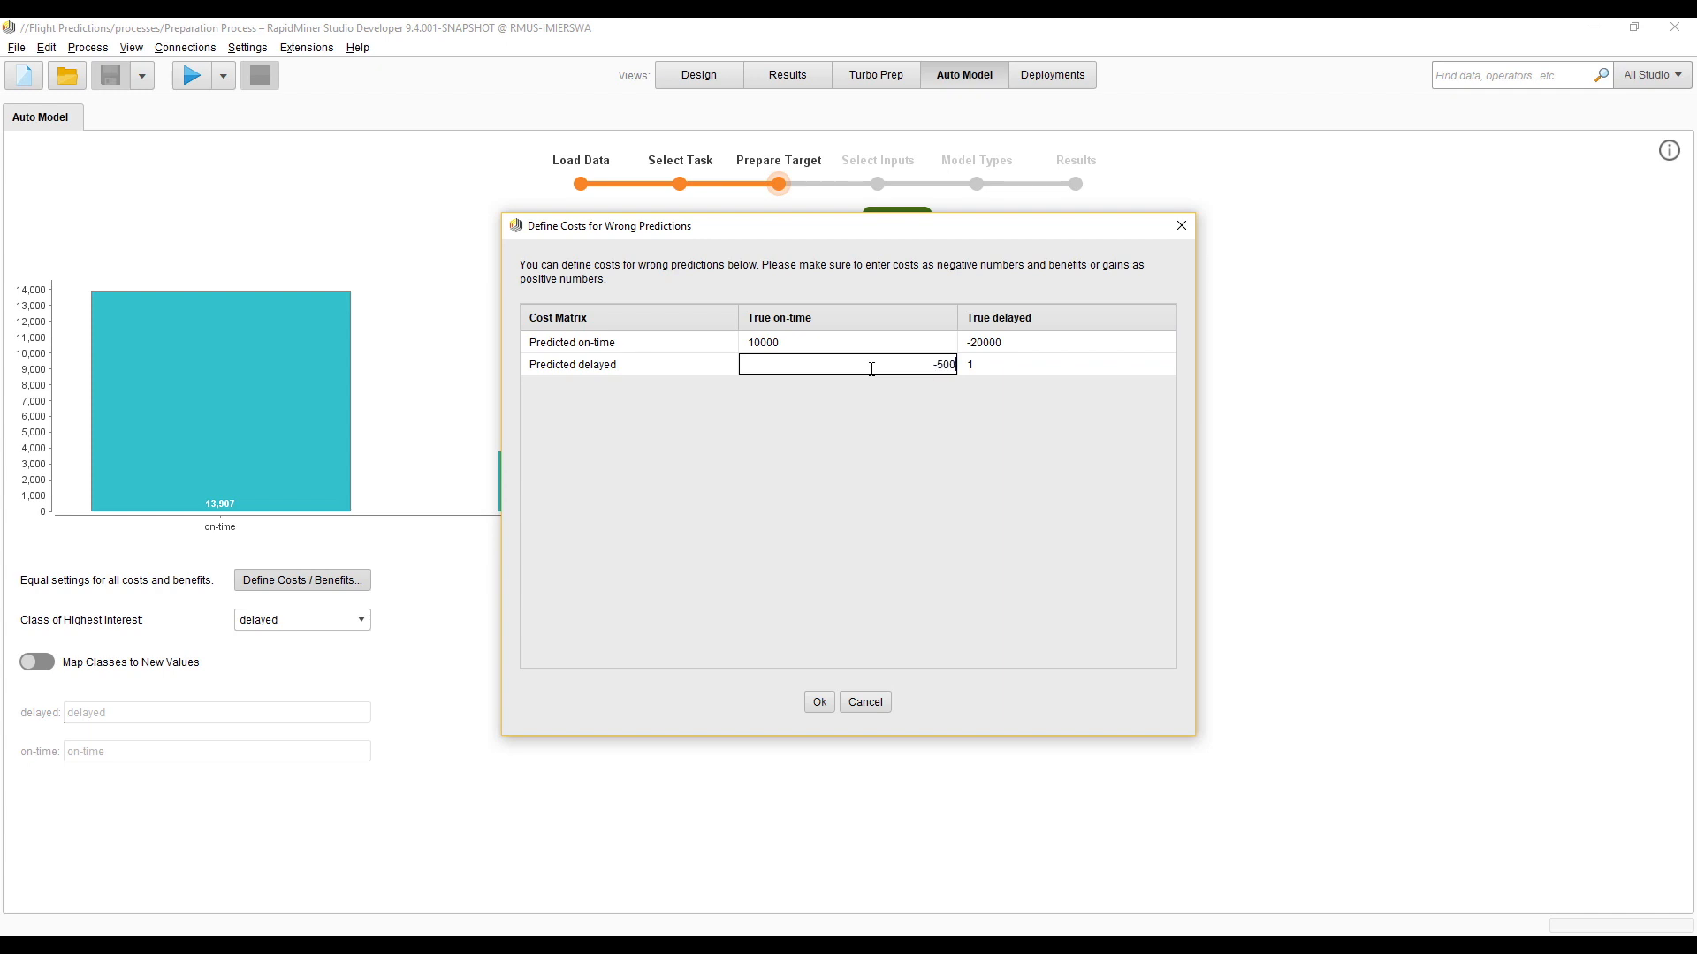
double_click(1028, 366)
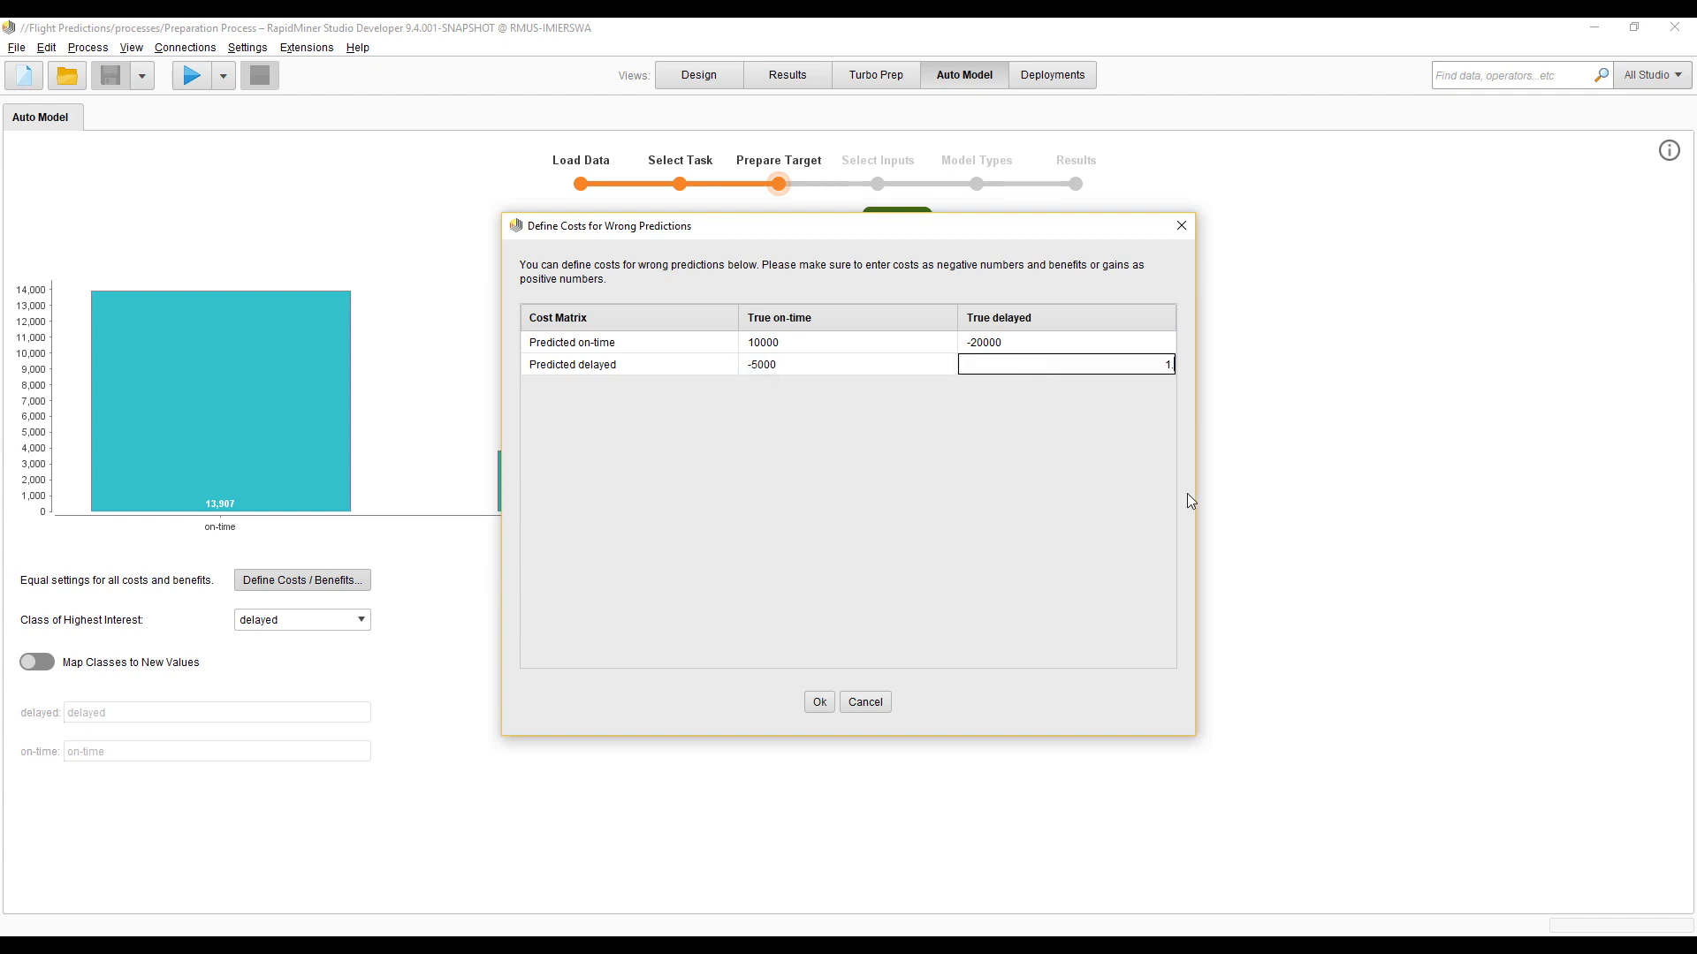
type("-10000")
key("Return")
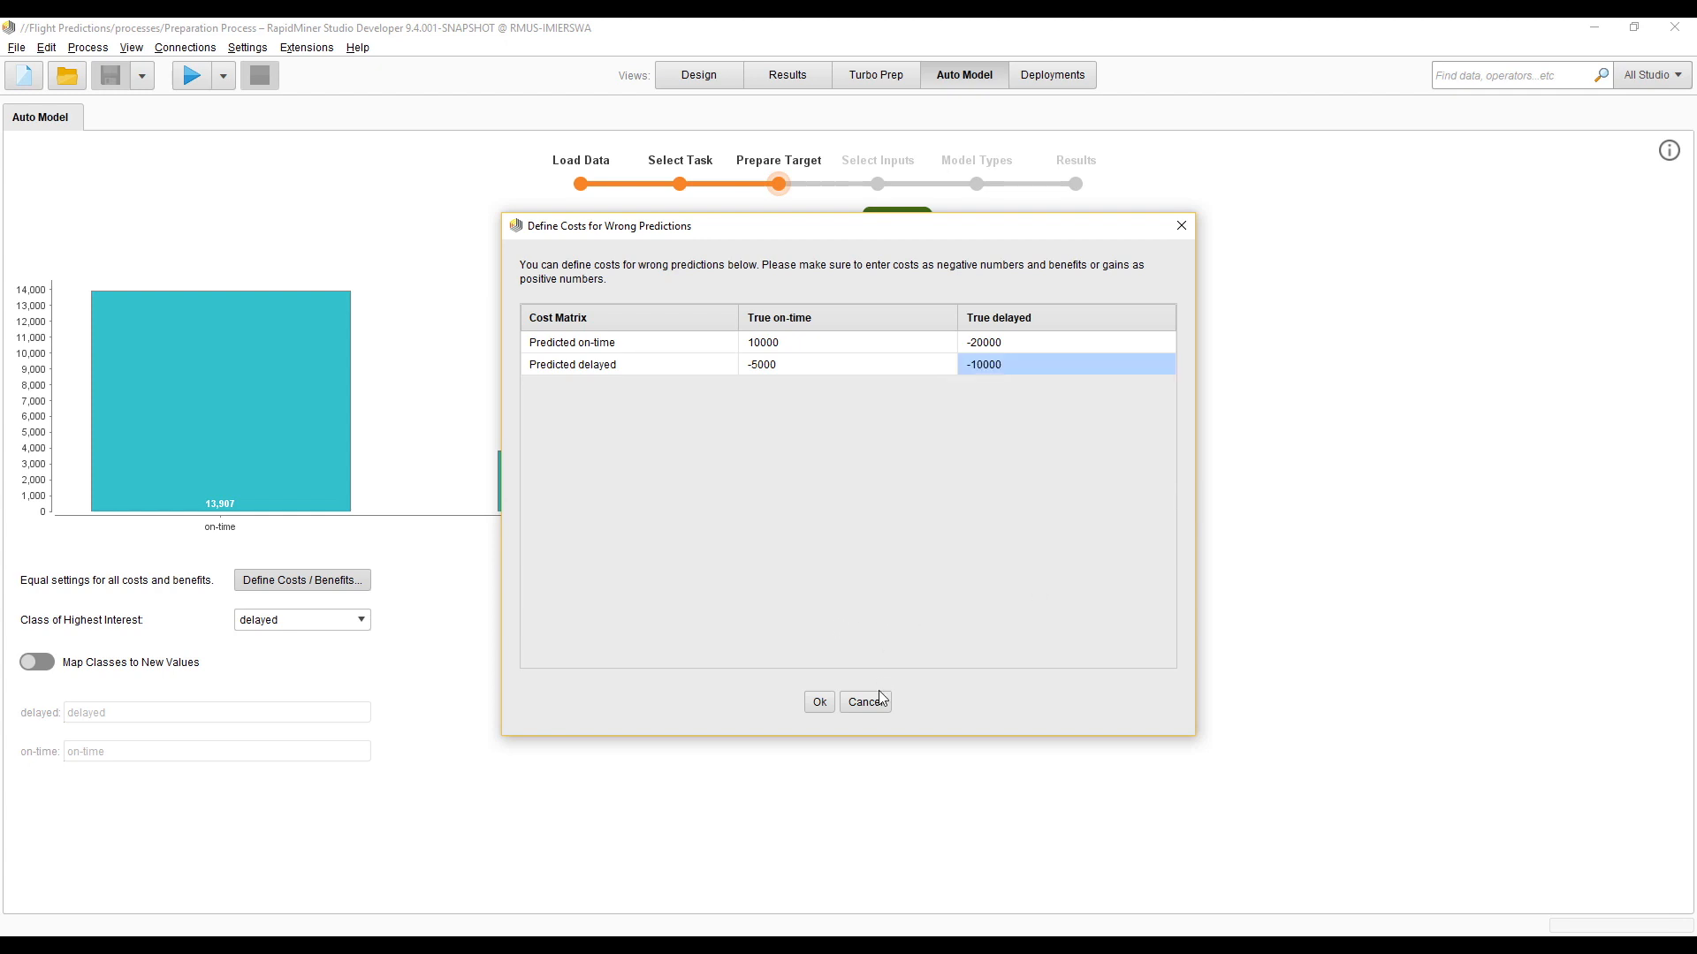
left_click(828, 702)
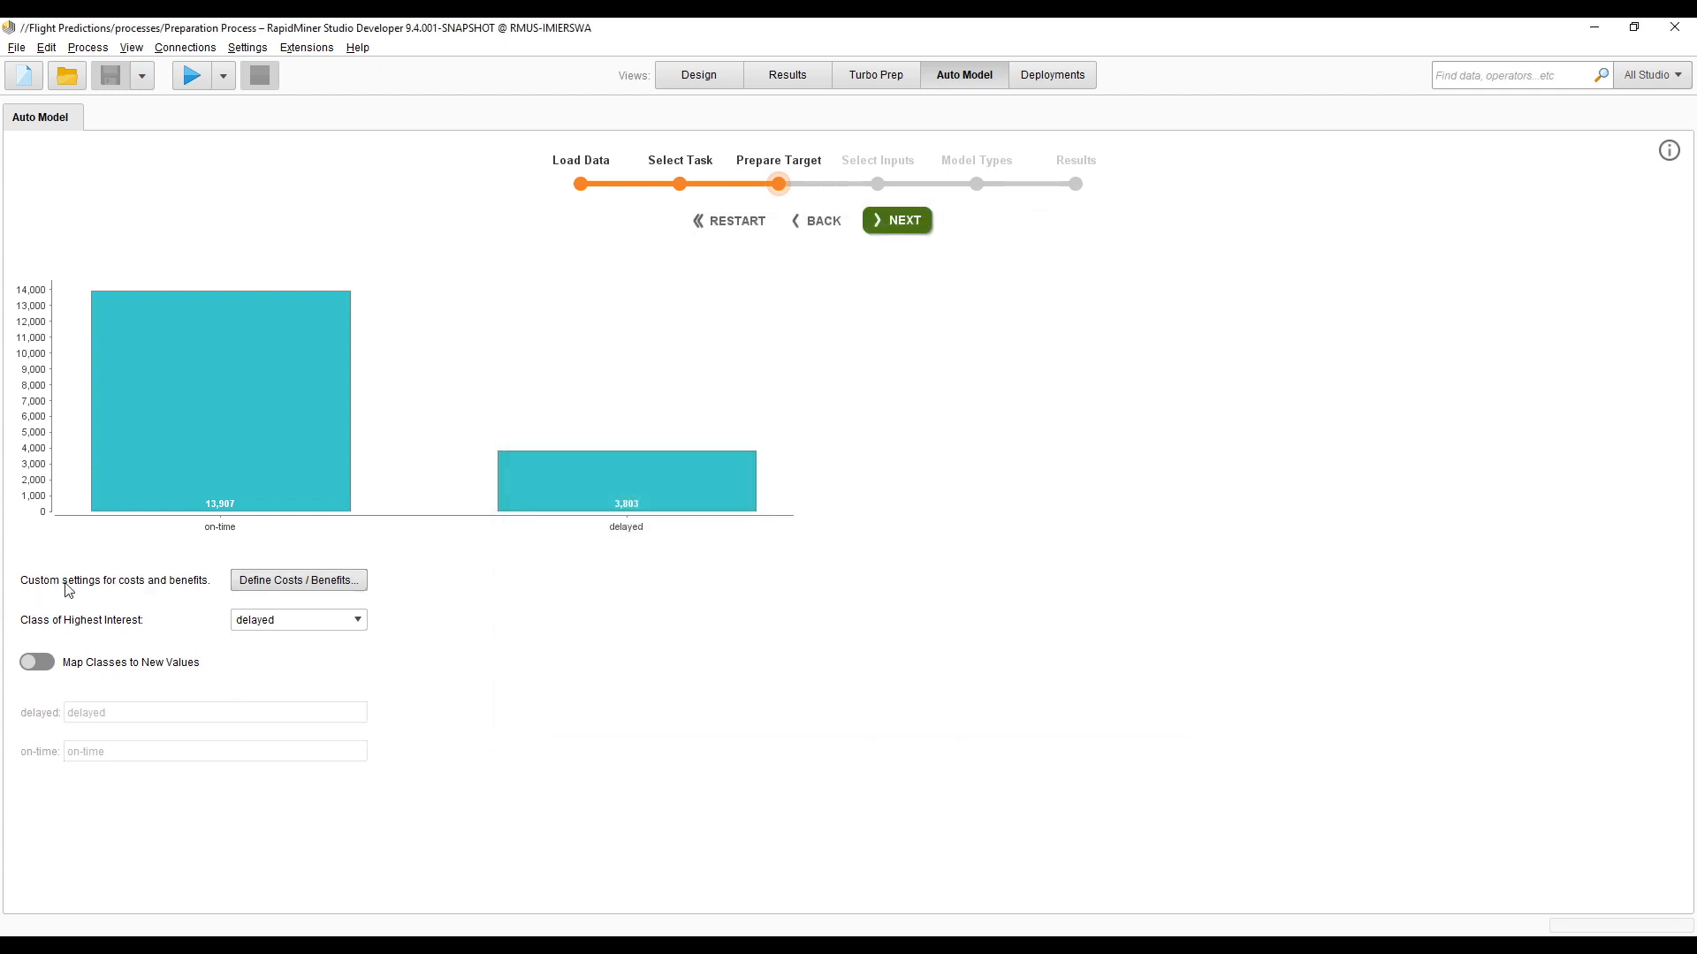
left_click(907, 220)
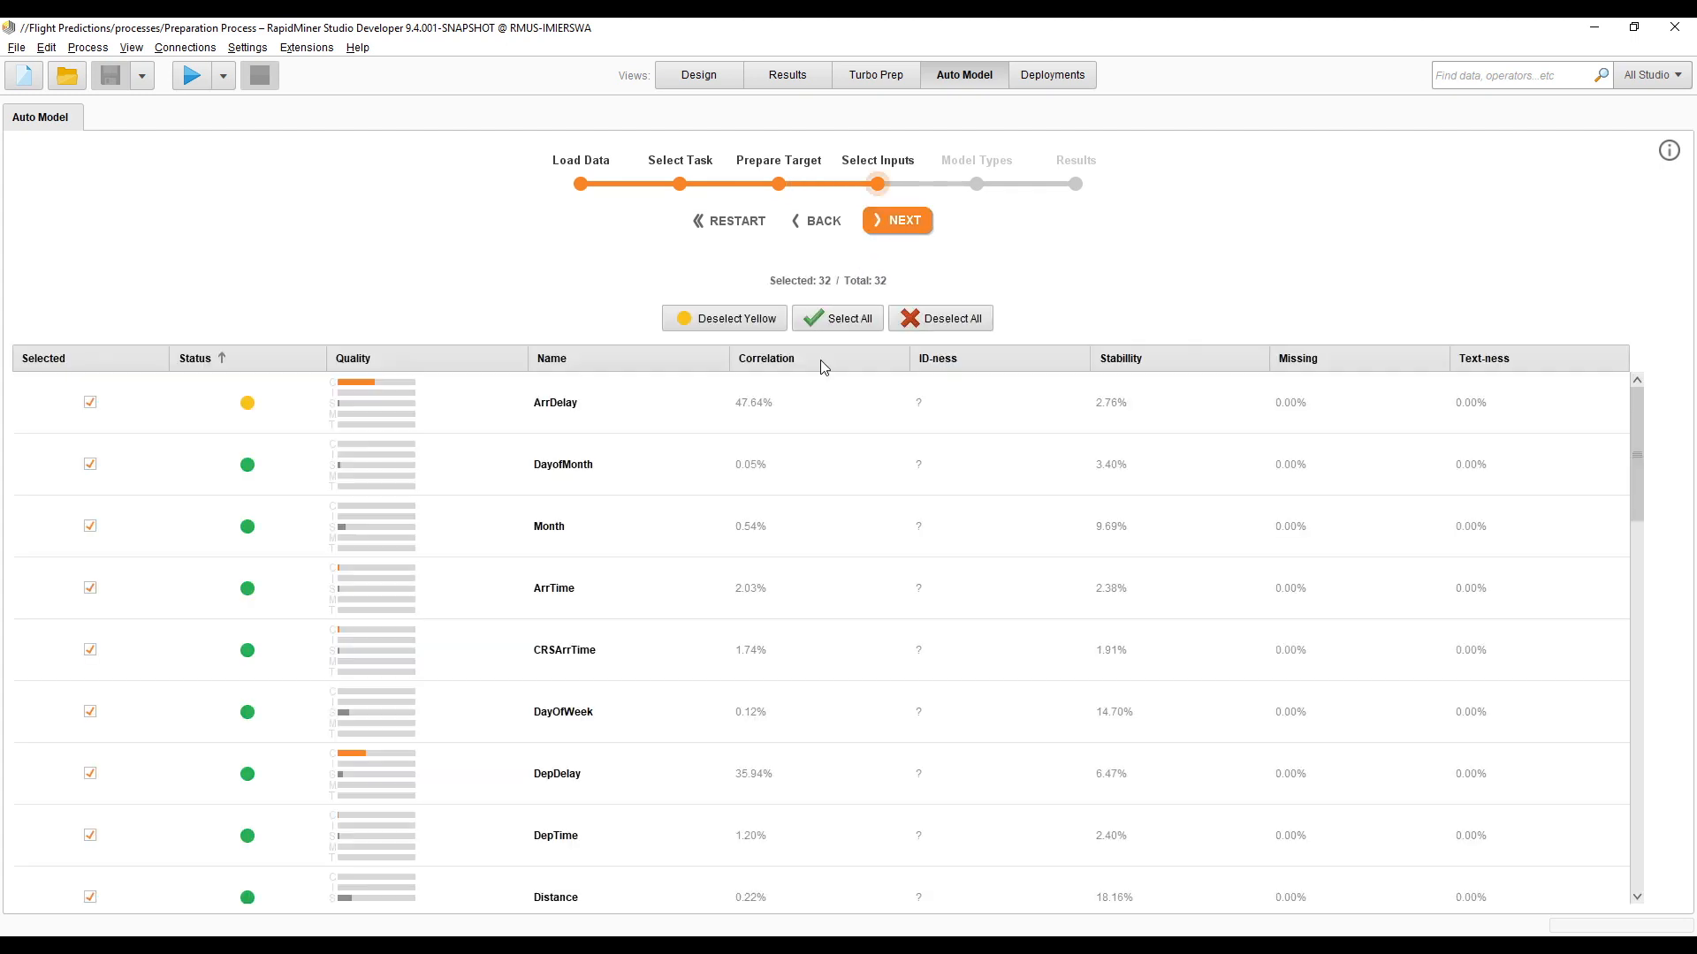
- Exclude ArrDelay, ArrTime and the text-like OriginName column from the inputs and proceed to model types
left_click(292, 408)
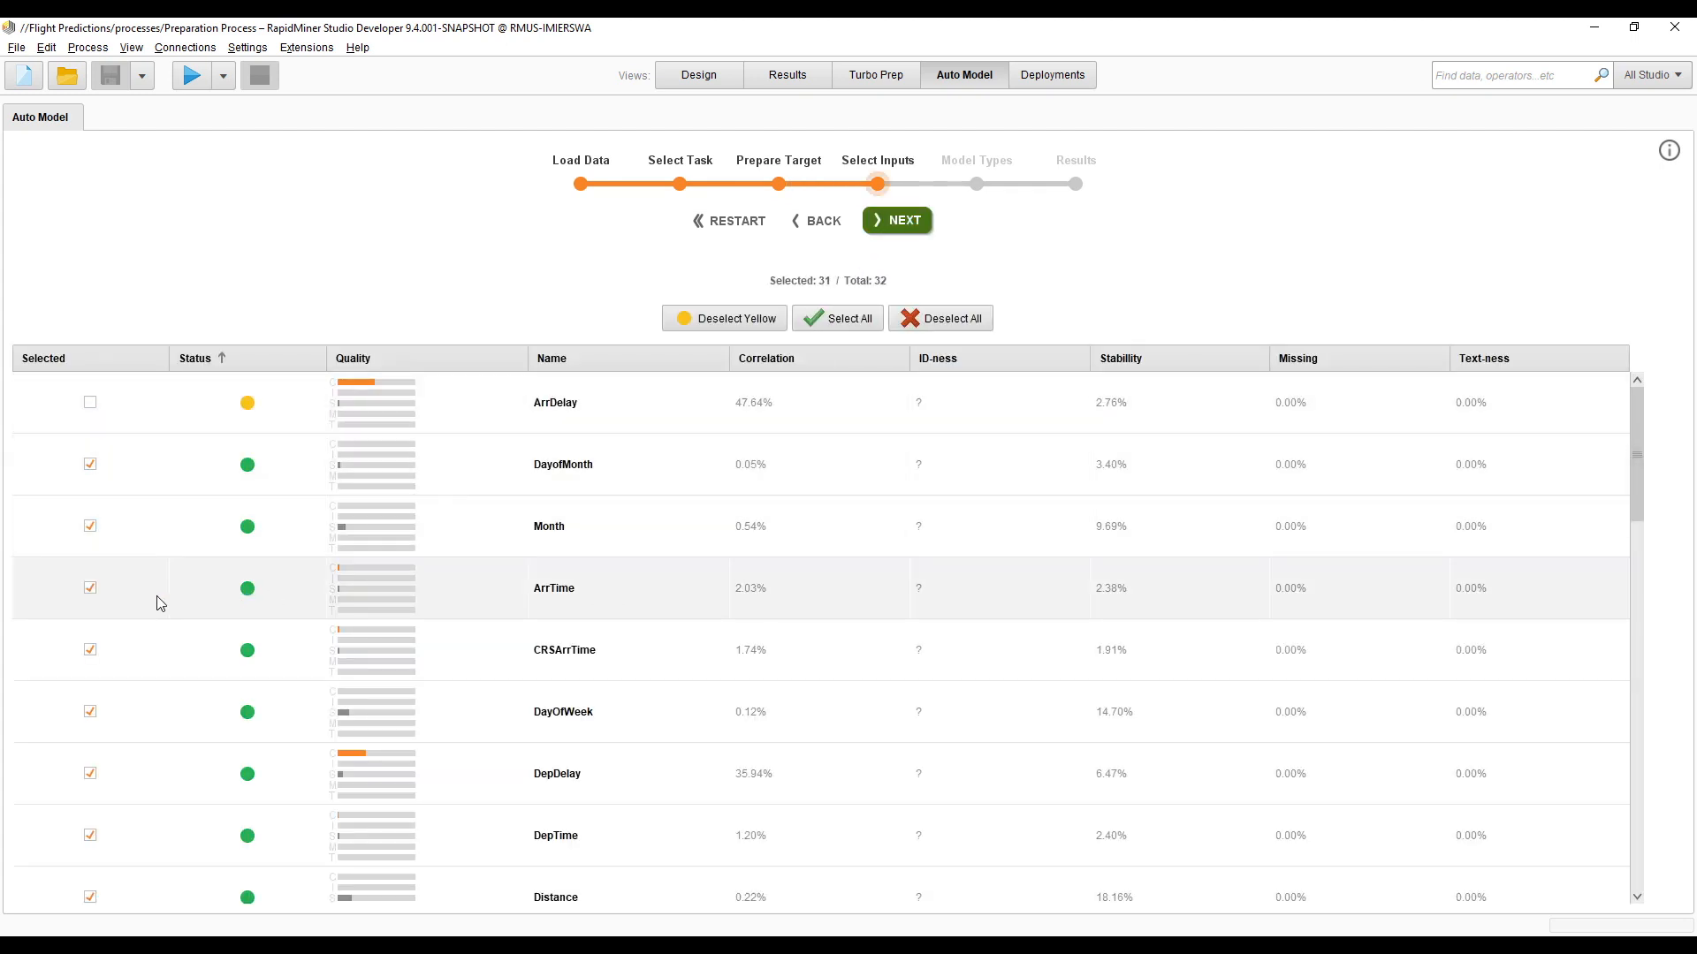
left_click(142, 601)
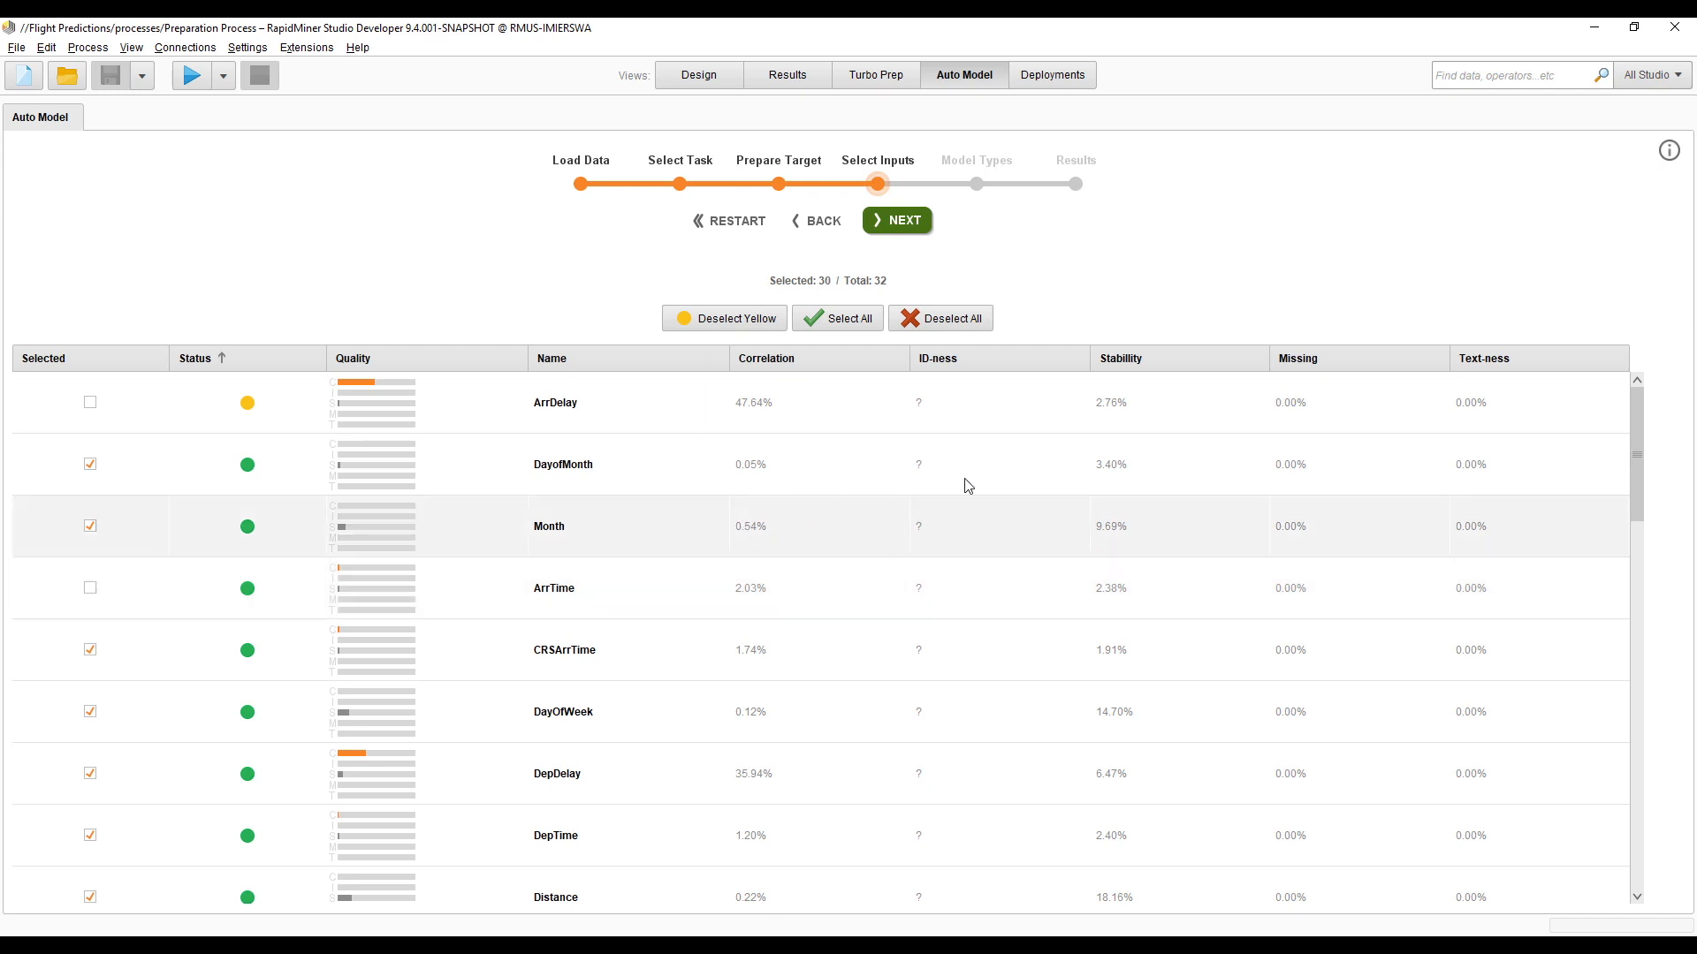
left_click(1534, 358)
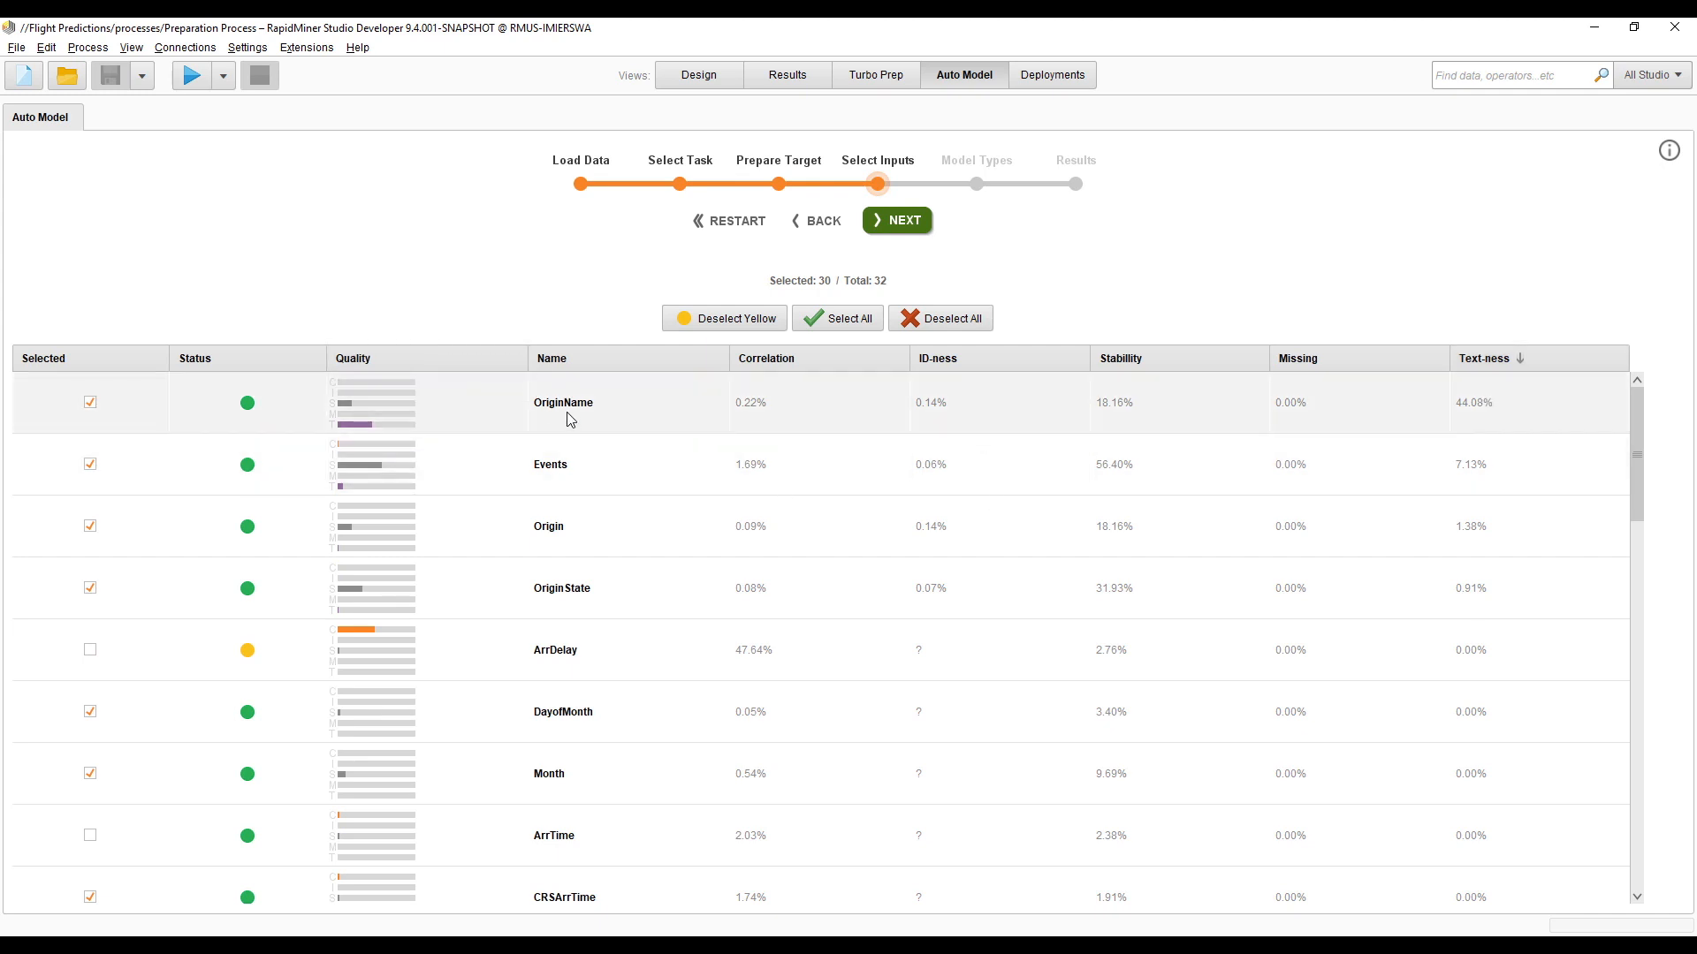
mouse_move(573, 417)
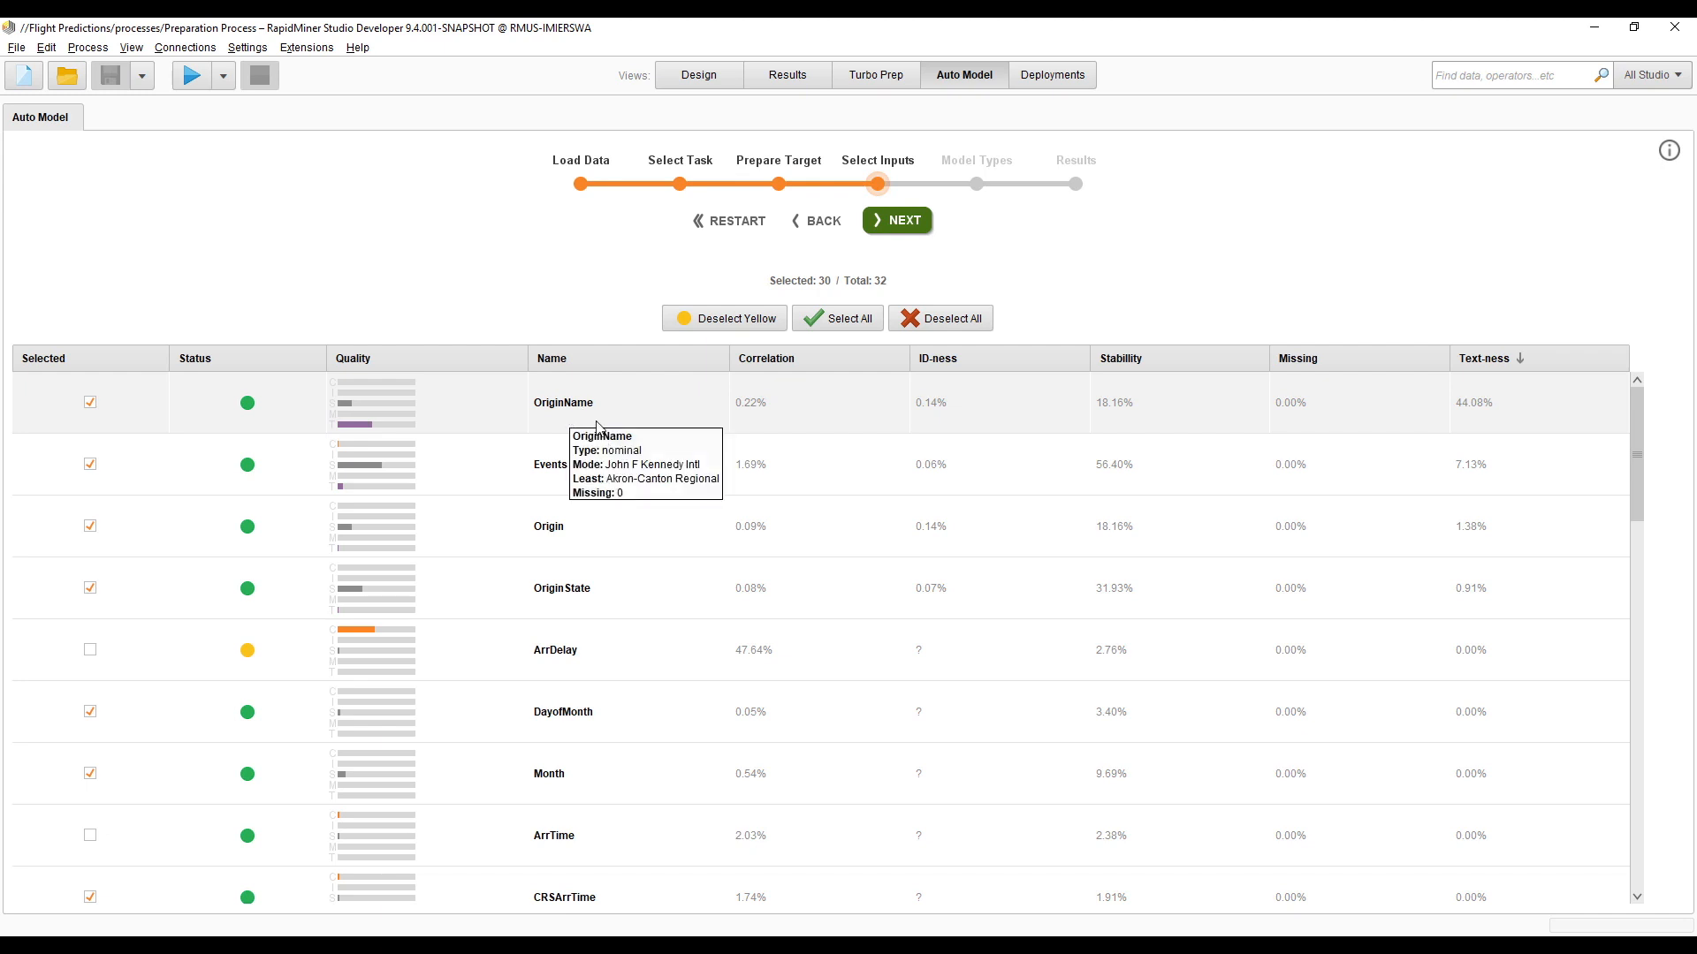
left_click(120, 415)
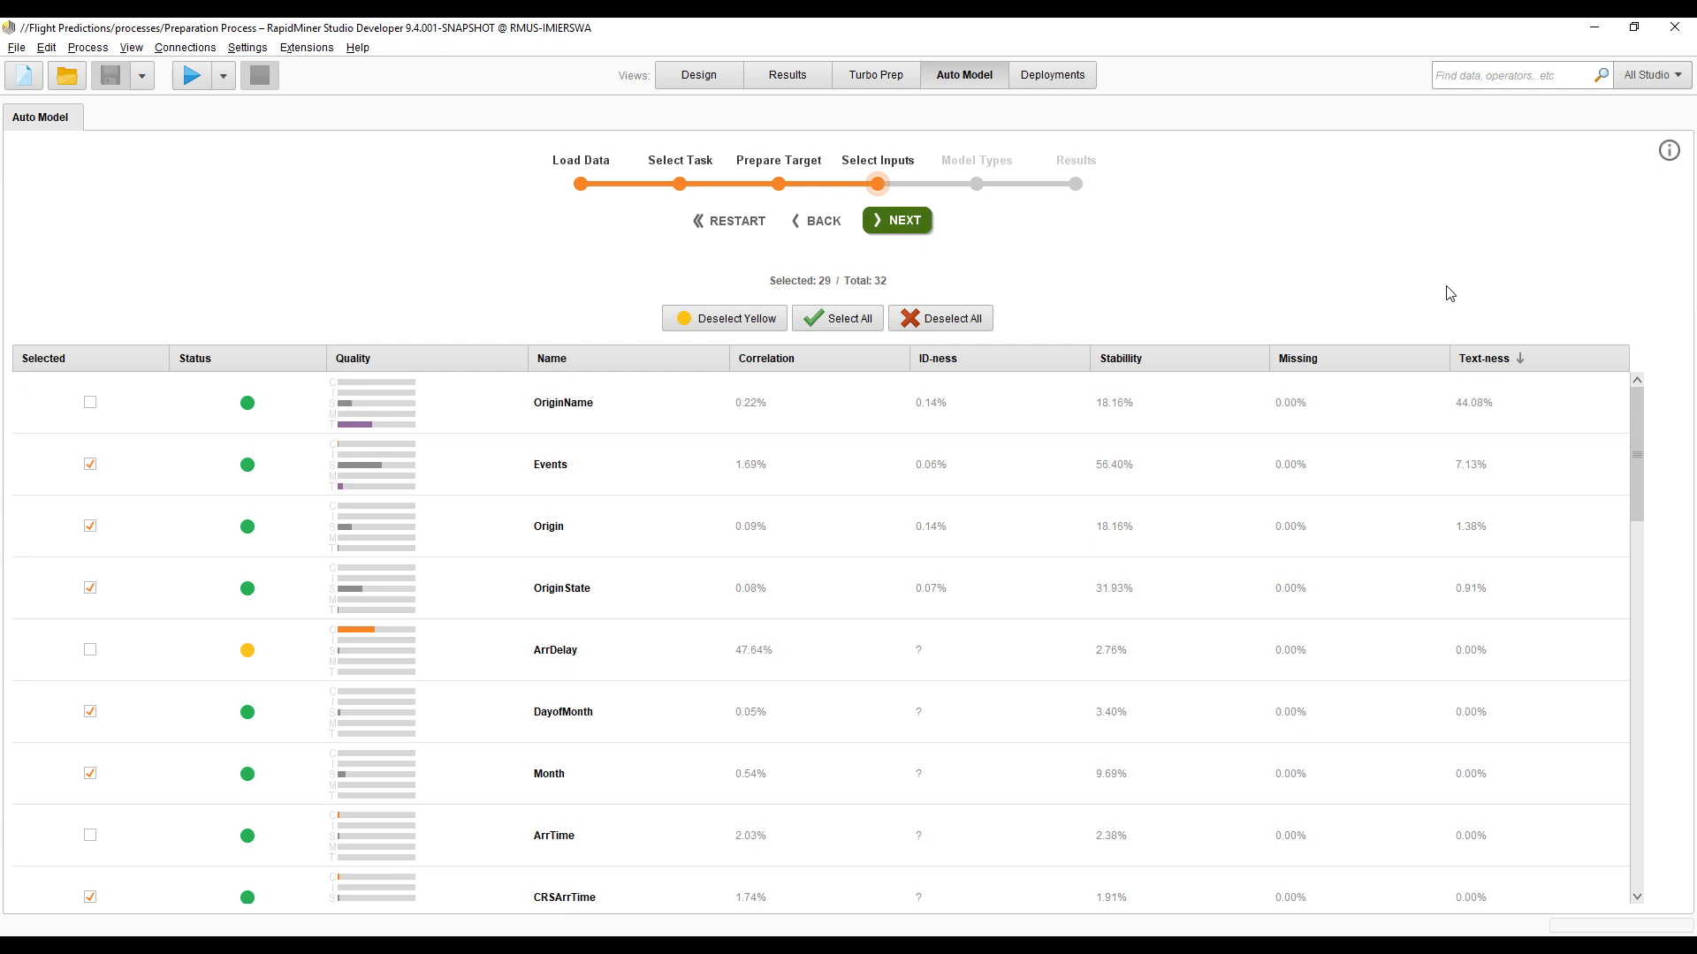
left_click(898, 223)
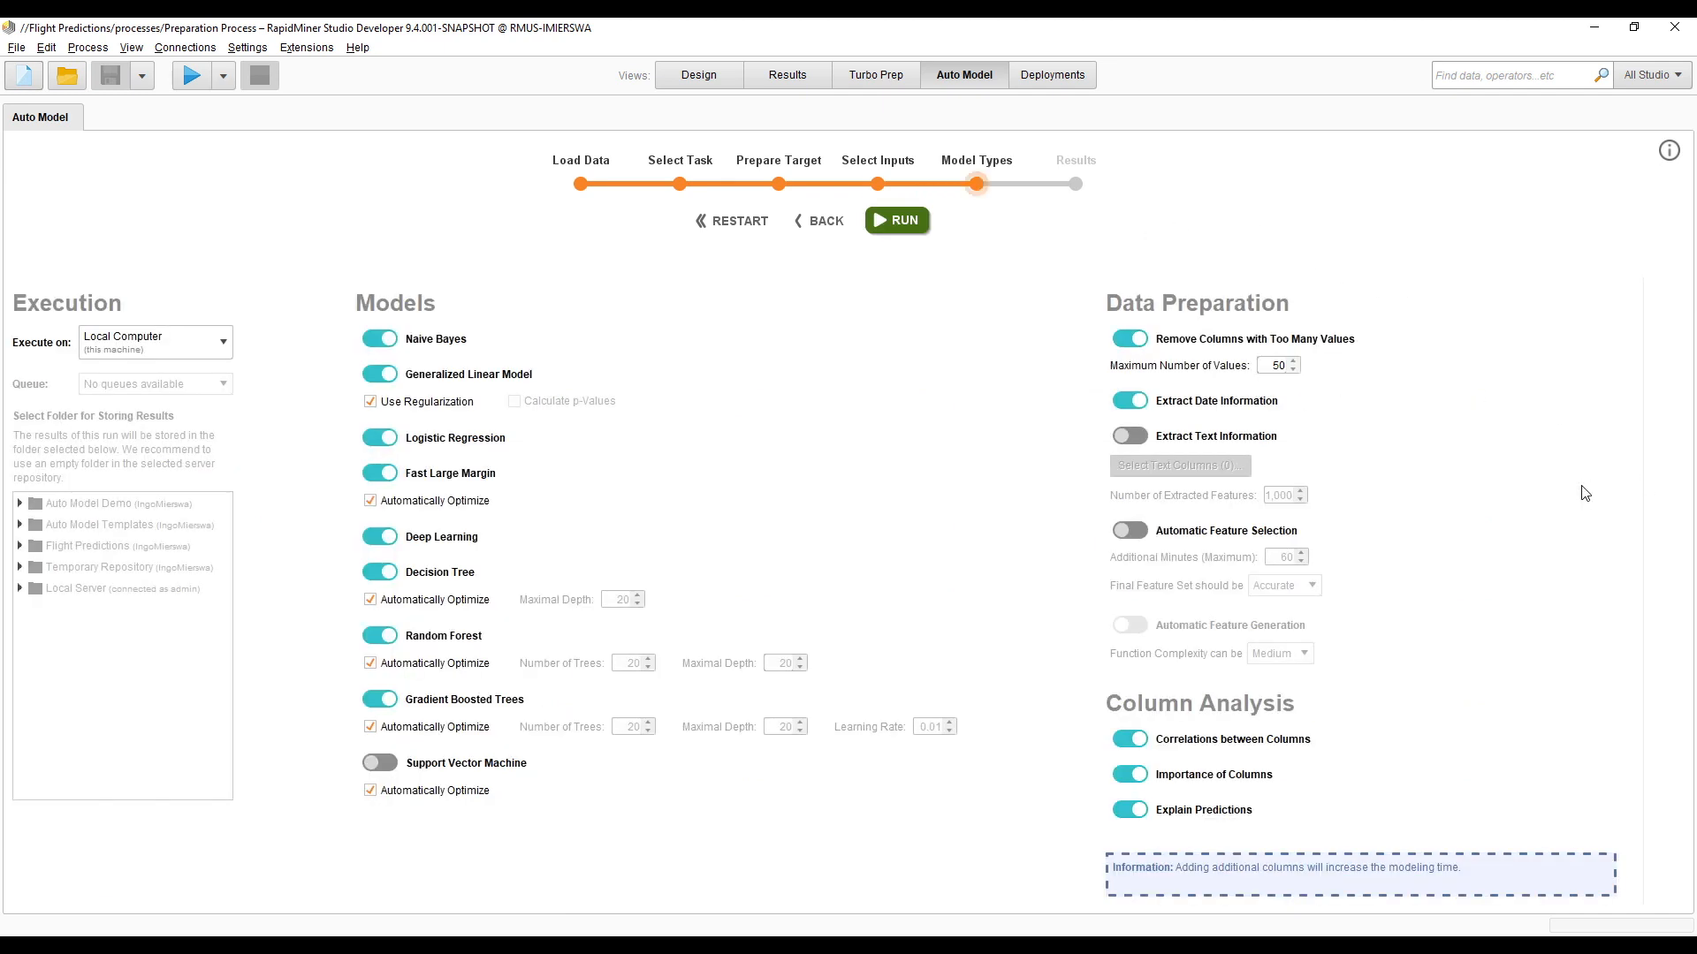
- Enable text information extraction and apply Events as the only text column
left_click(1131, 435)
left_click(1180, 465)
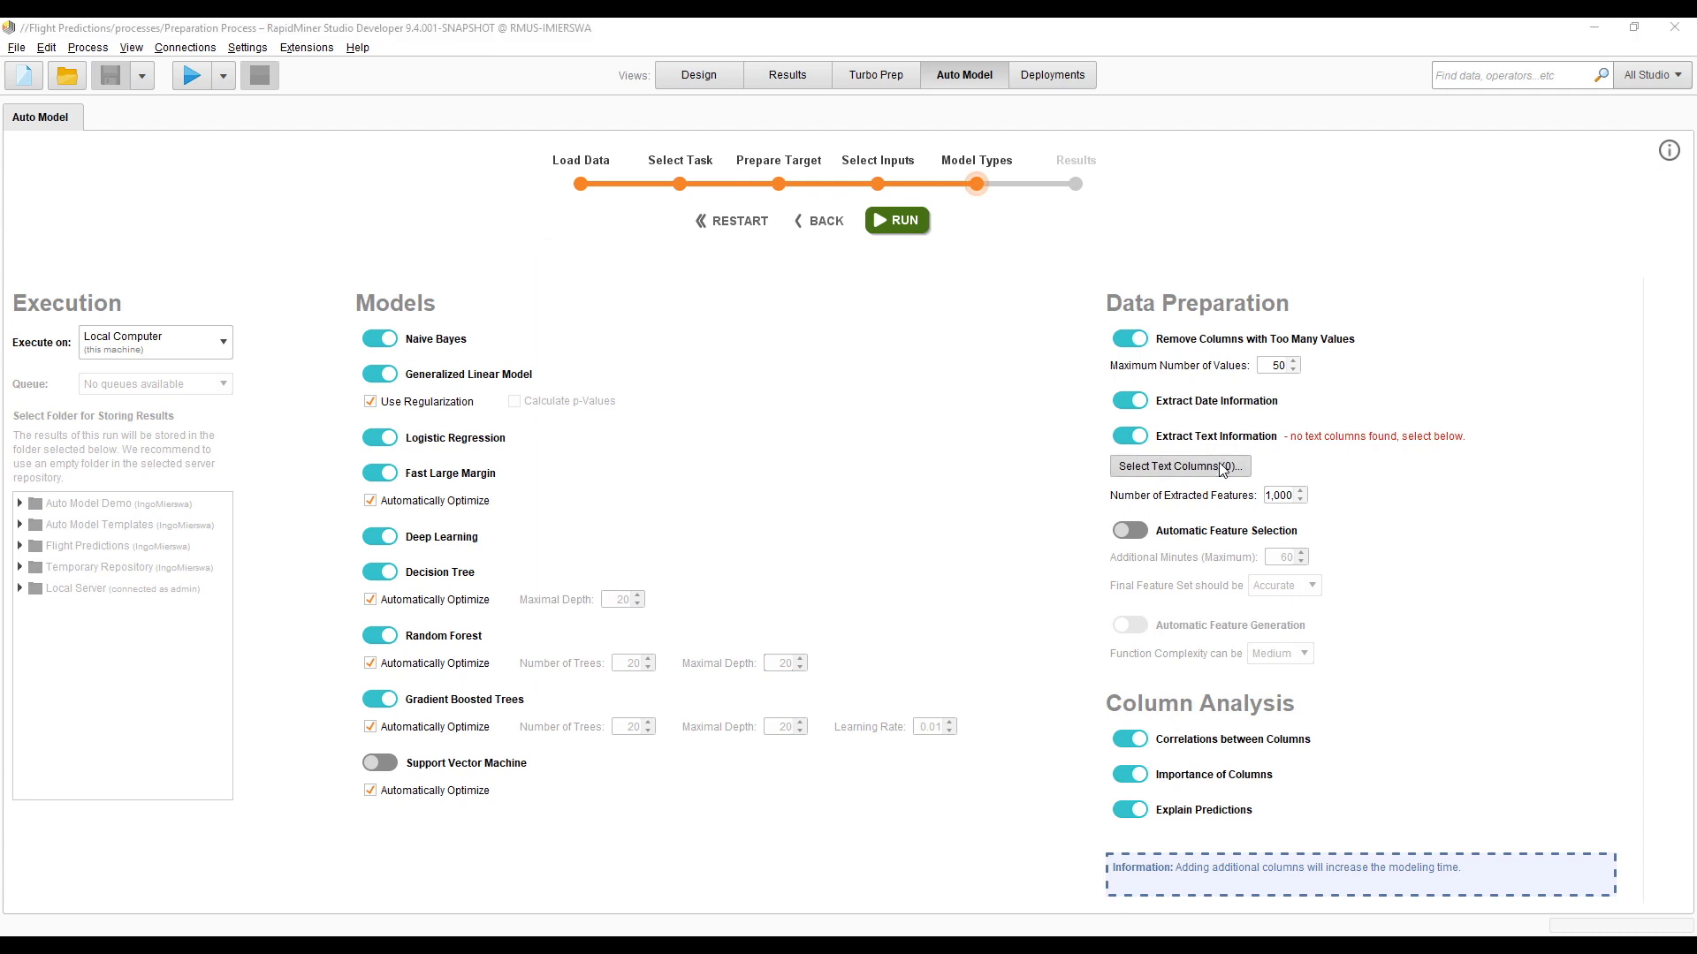
left_click(570, 395)
left_click(848, 490)
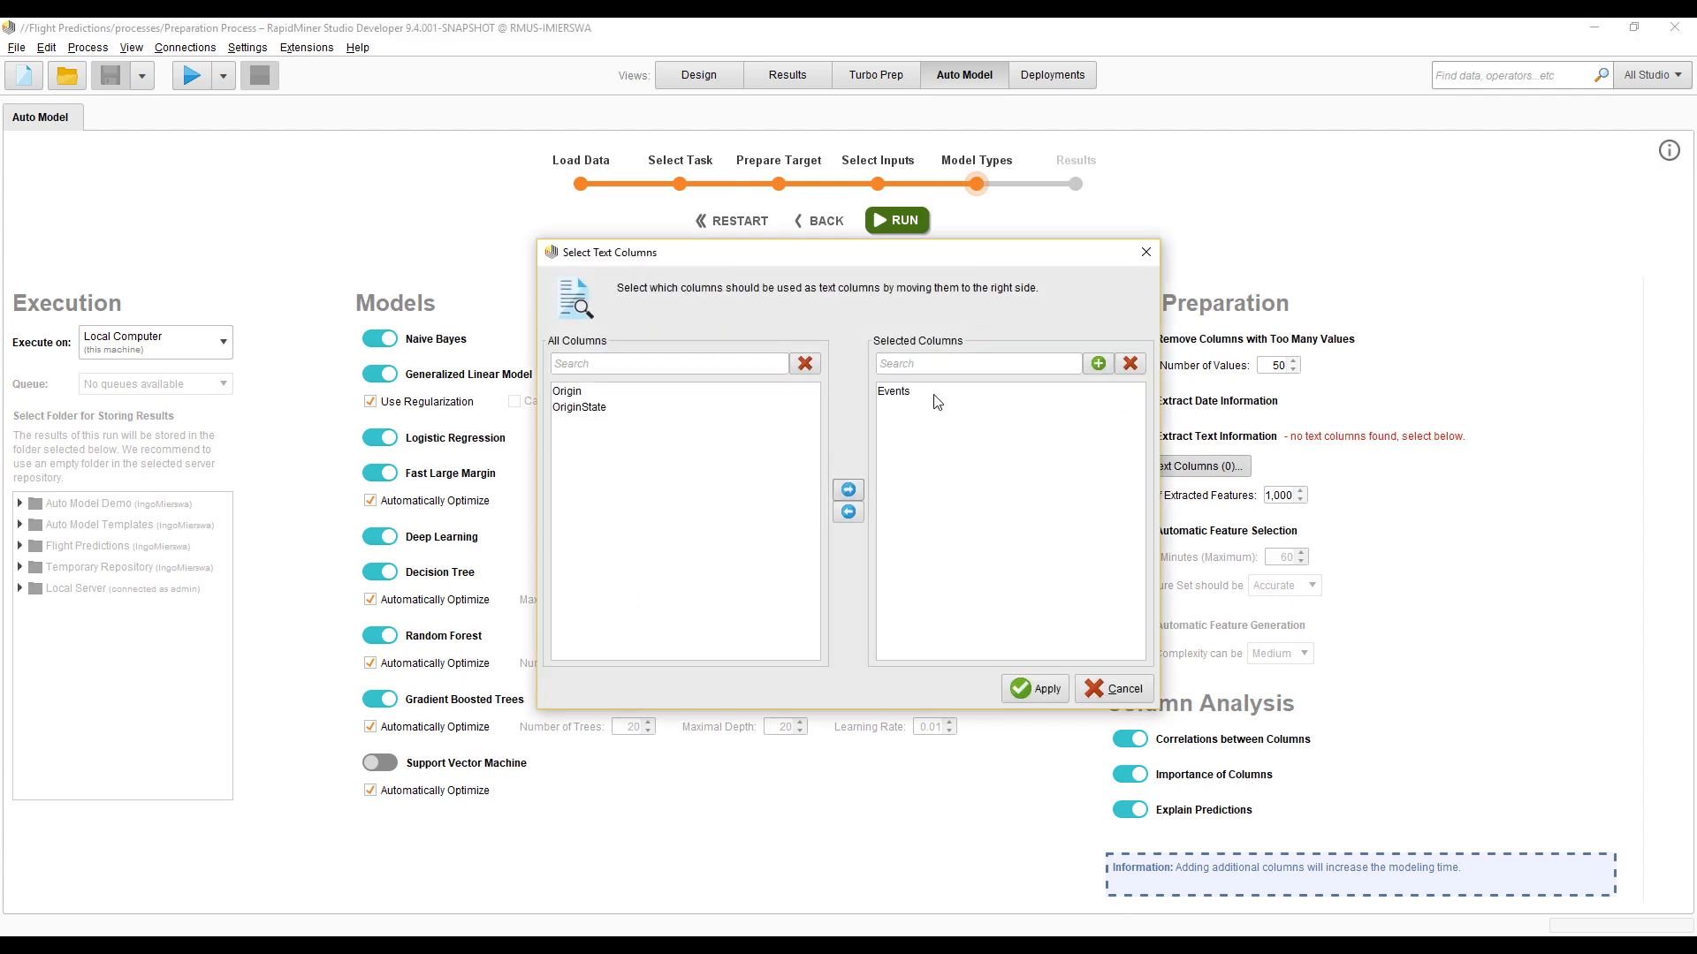
left_click(1041, 688)
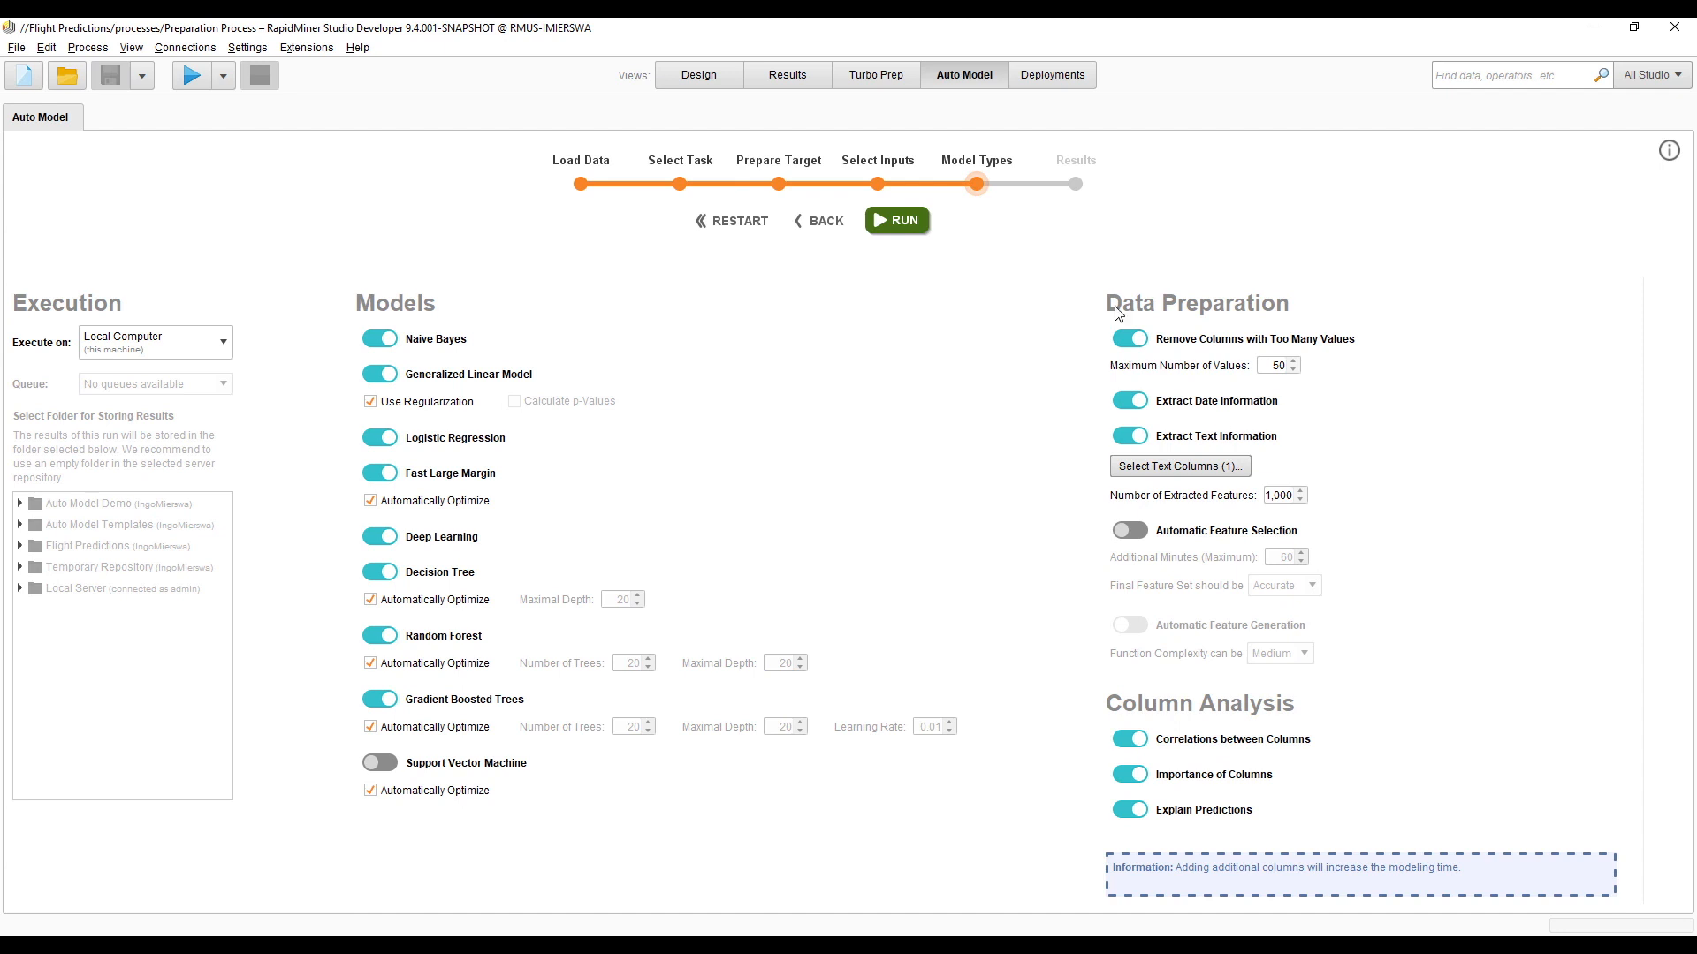
- Restart with the saved AM without ArrTime results and inspect the Events tokens as table and word cloud, plus the prepared data
left_click(732, 223)
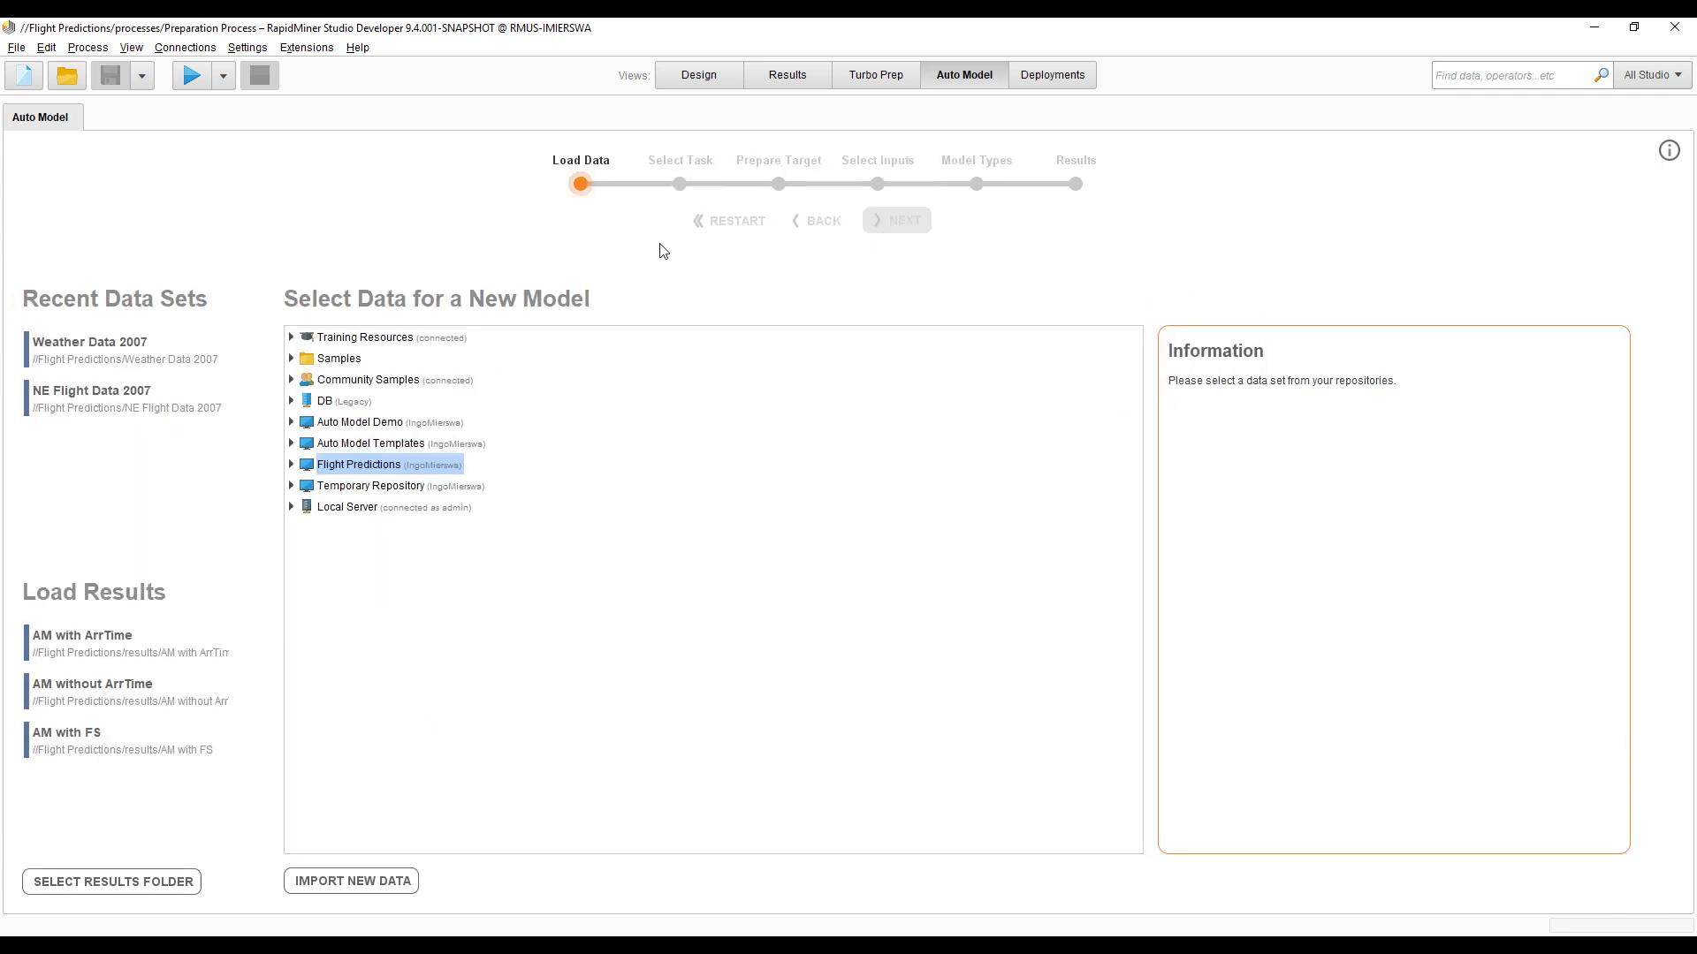
left_click(101, 688)
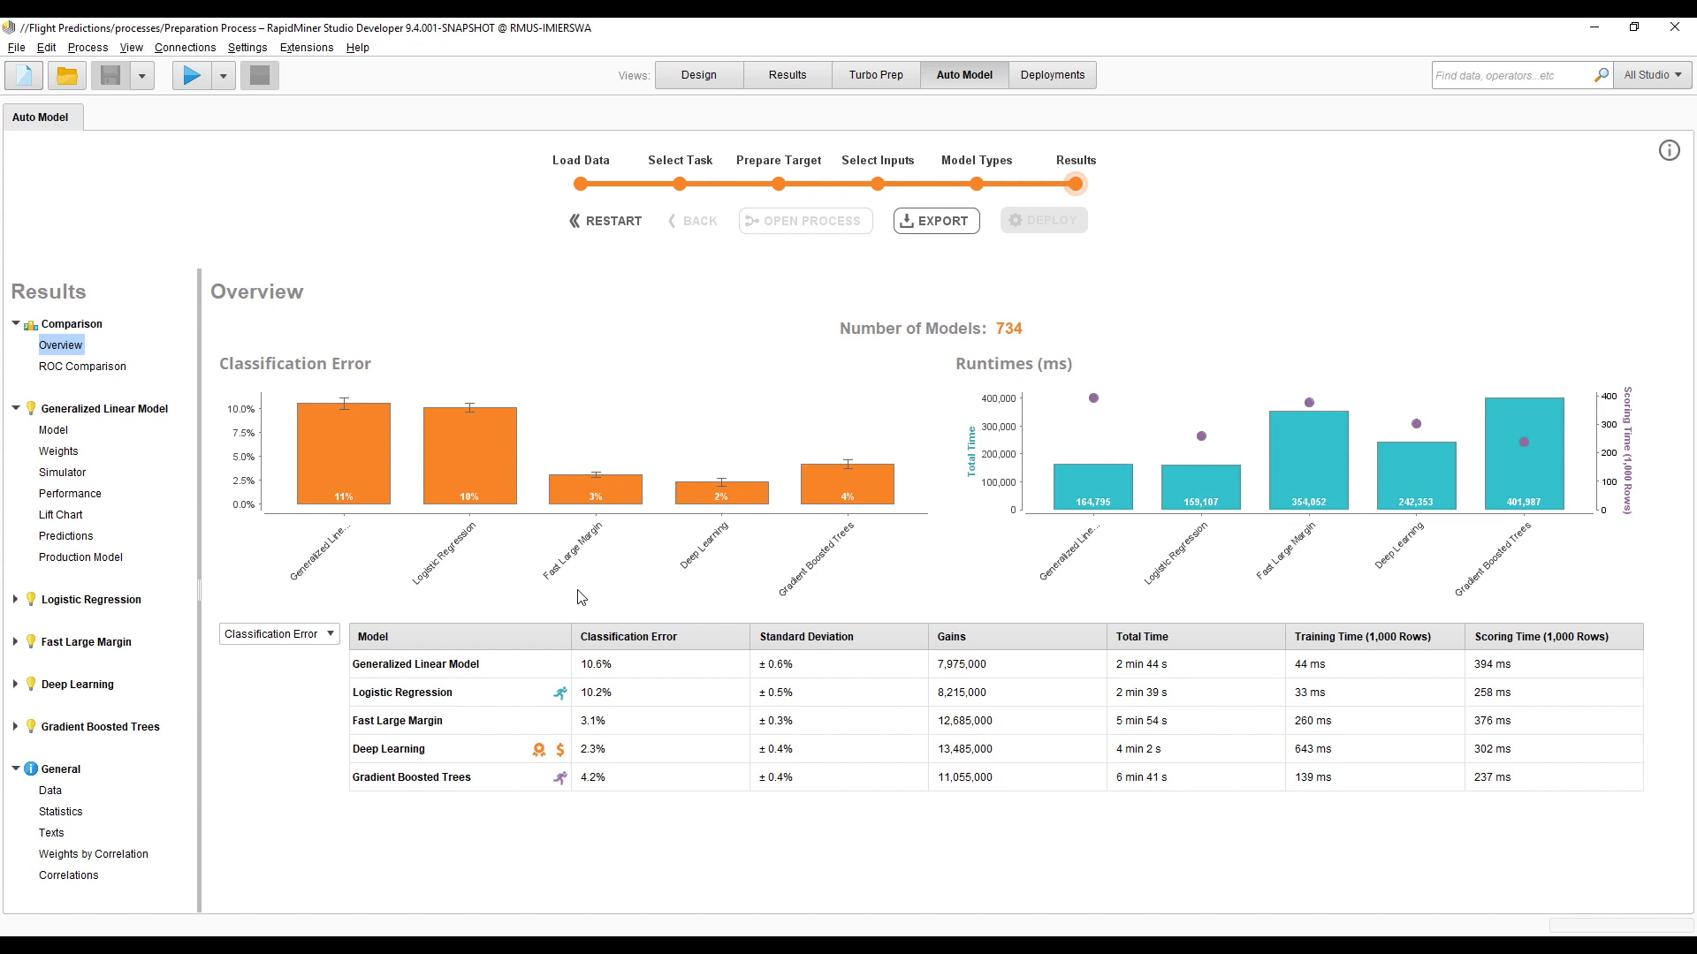
left_click(53, 833)
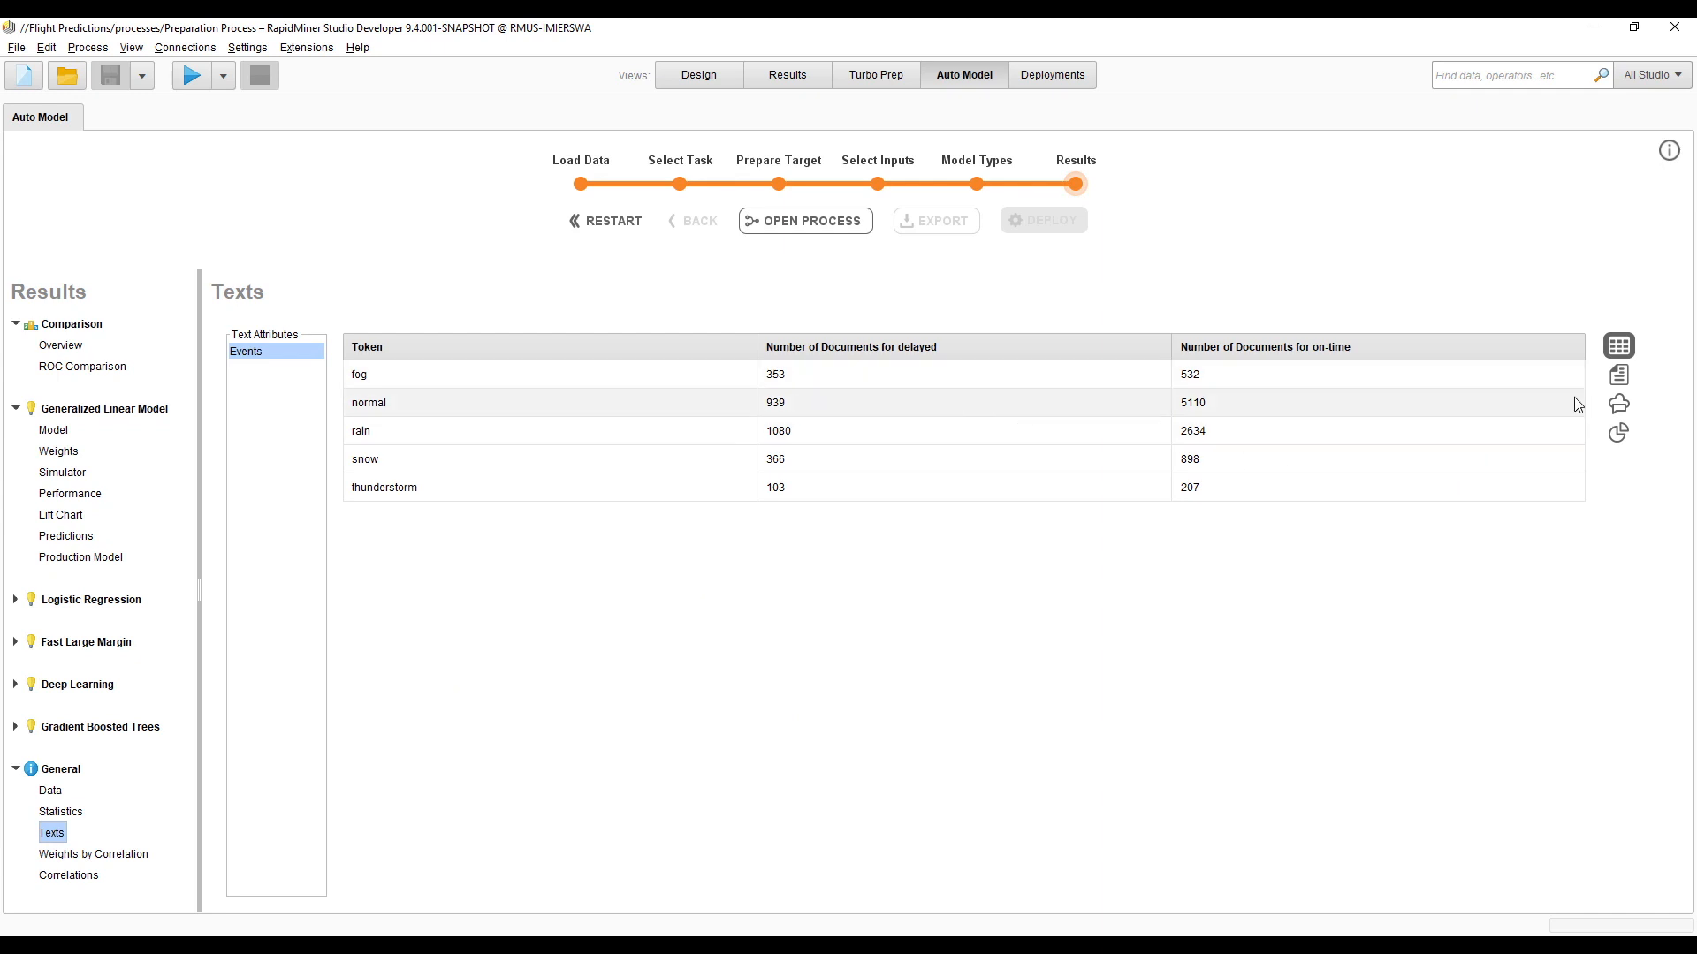
left_click(1619, 404)
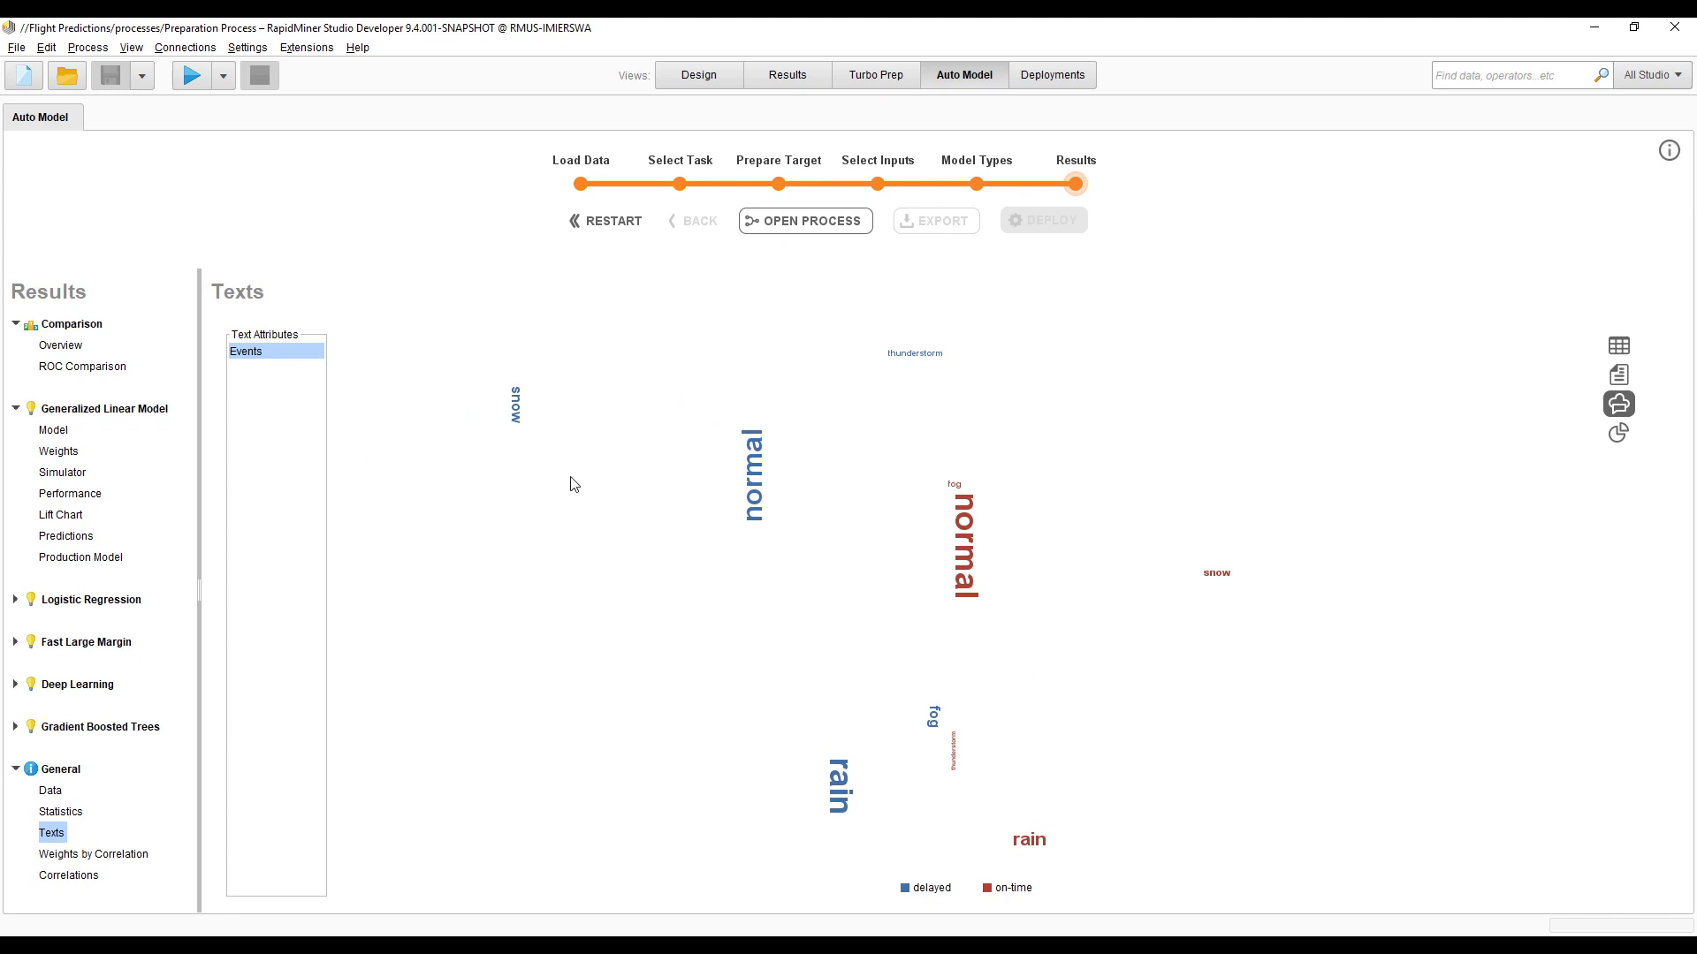
left_click(50, 790)
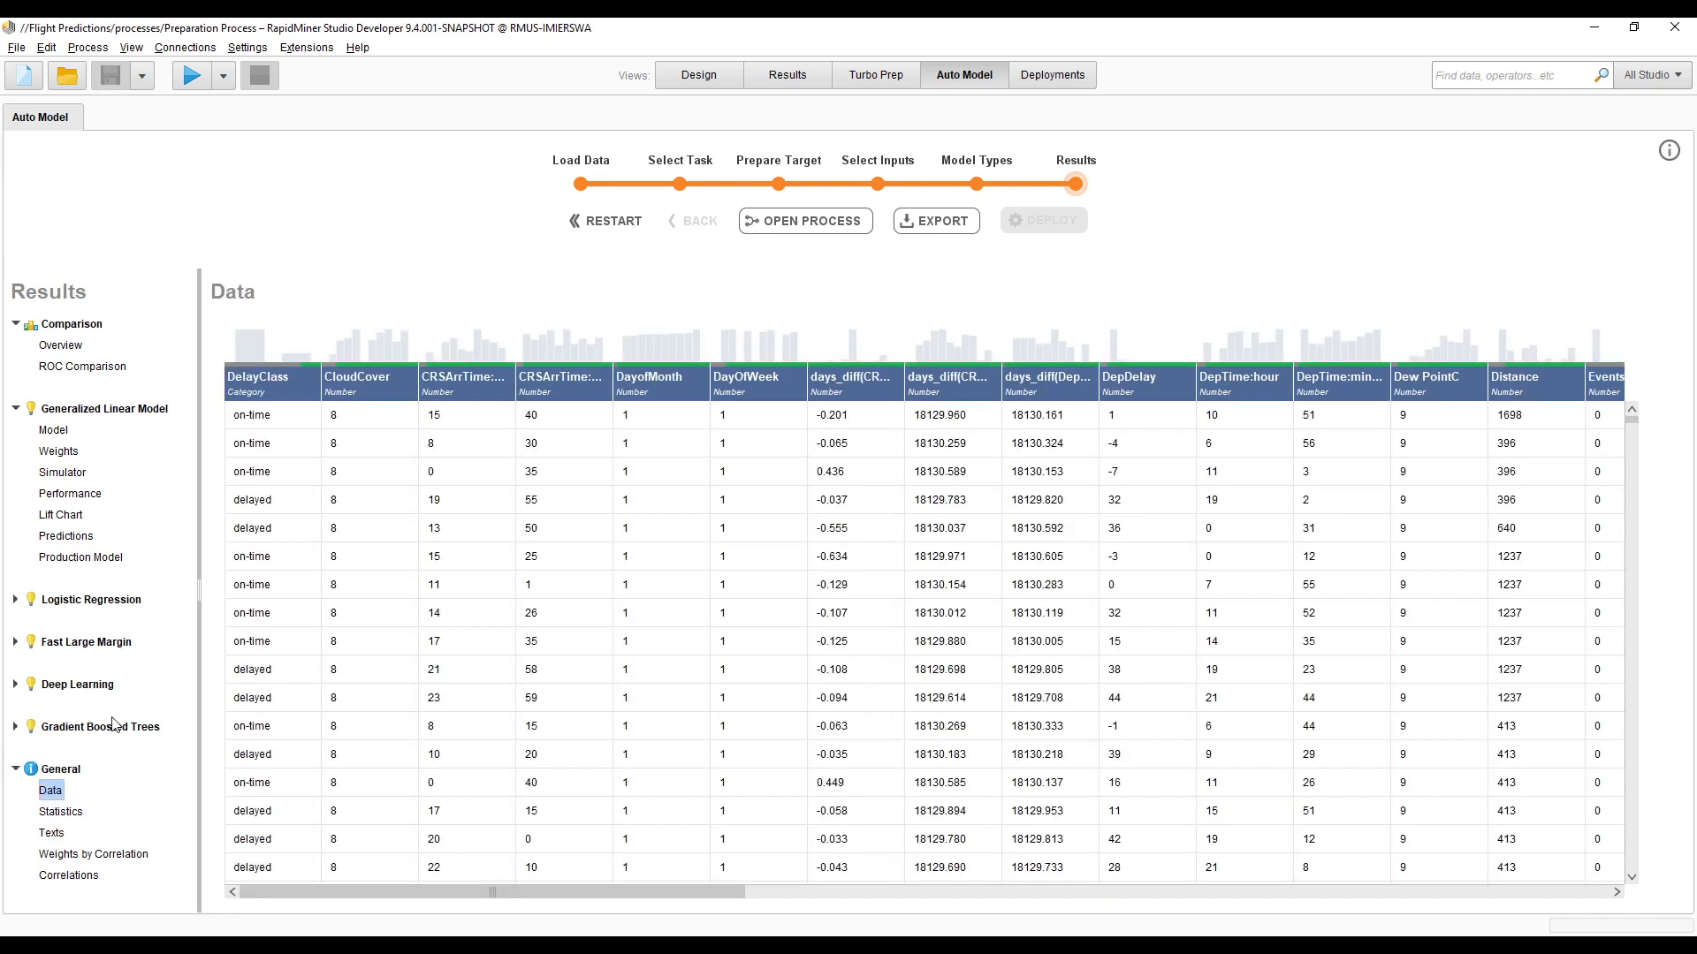
- Compare the models' gains in the overview and review the Deep Learning performance with its costs and benefits
left_click(76, 345)
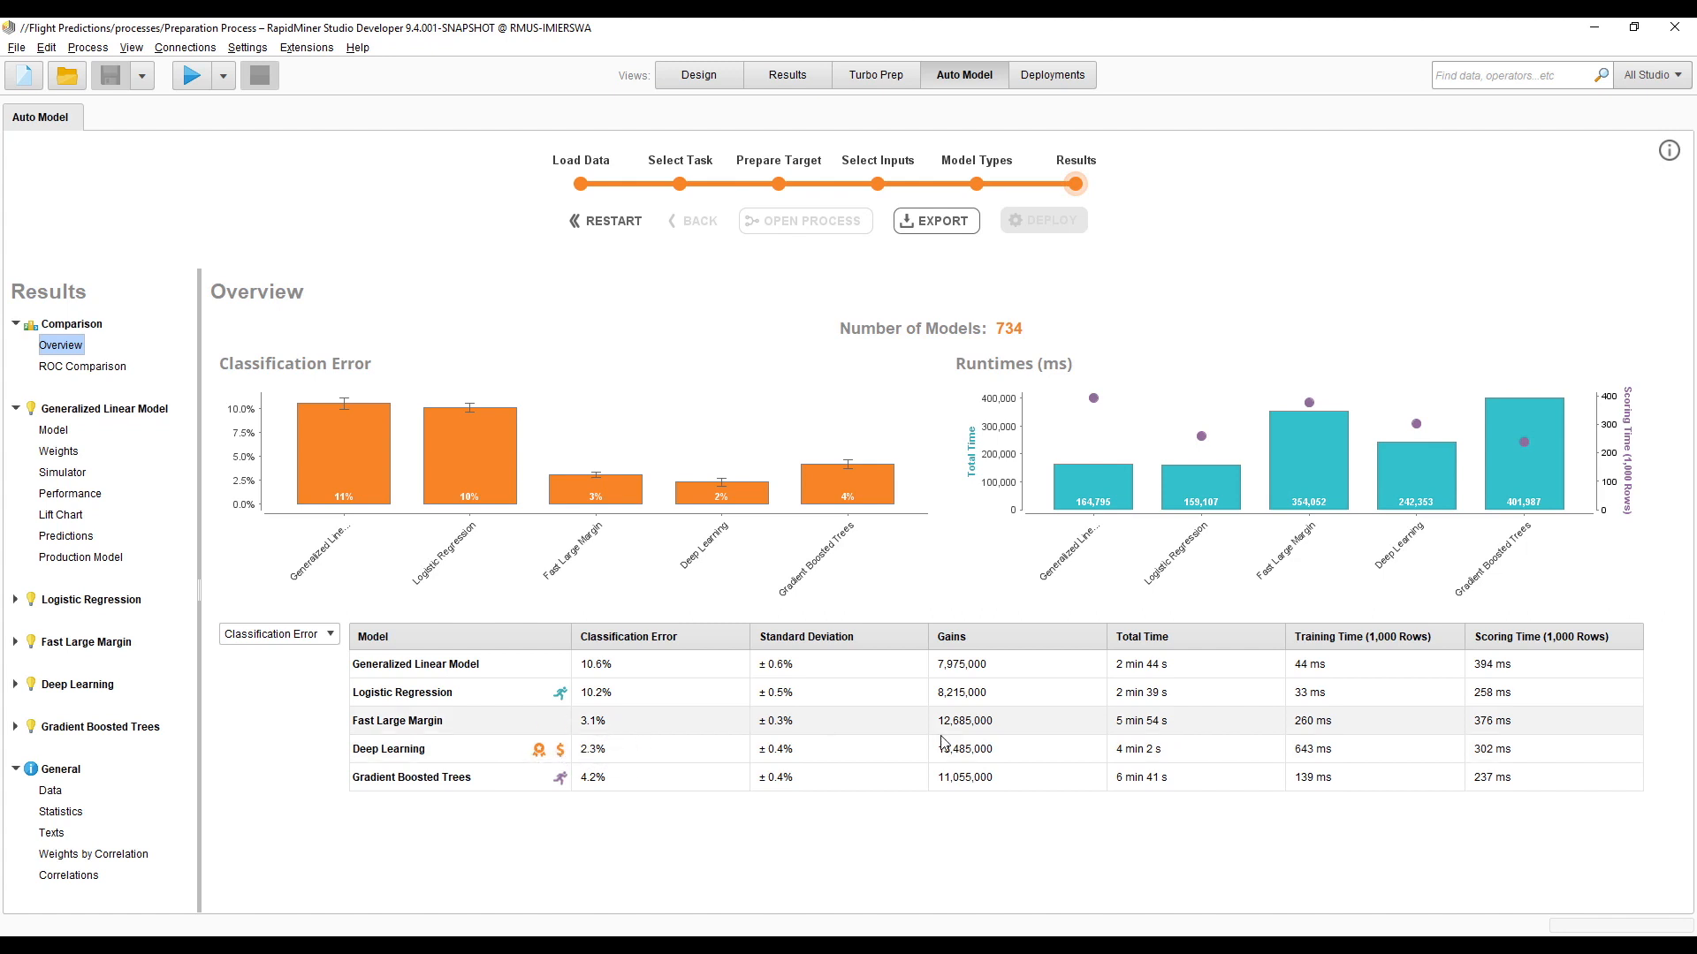
mouse_move(1008, 762)
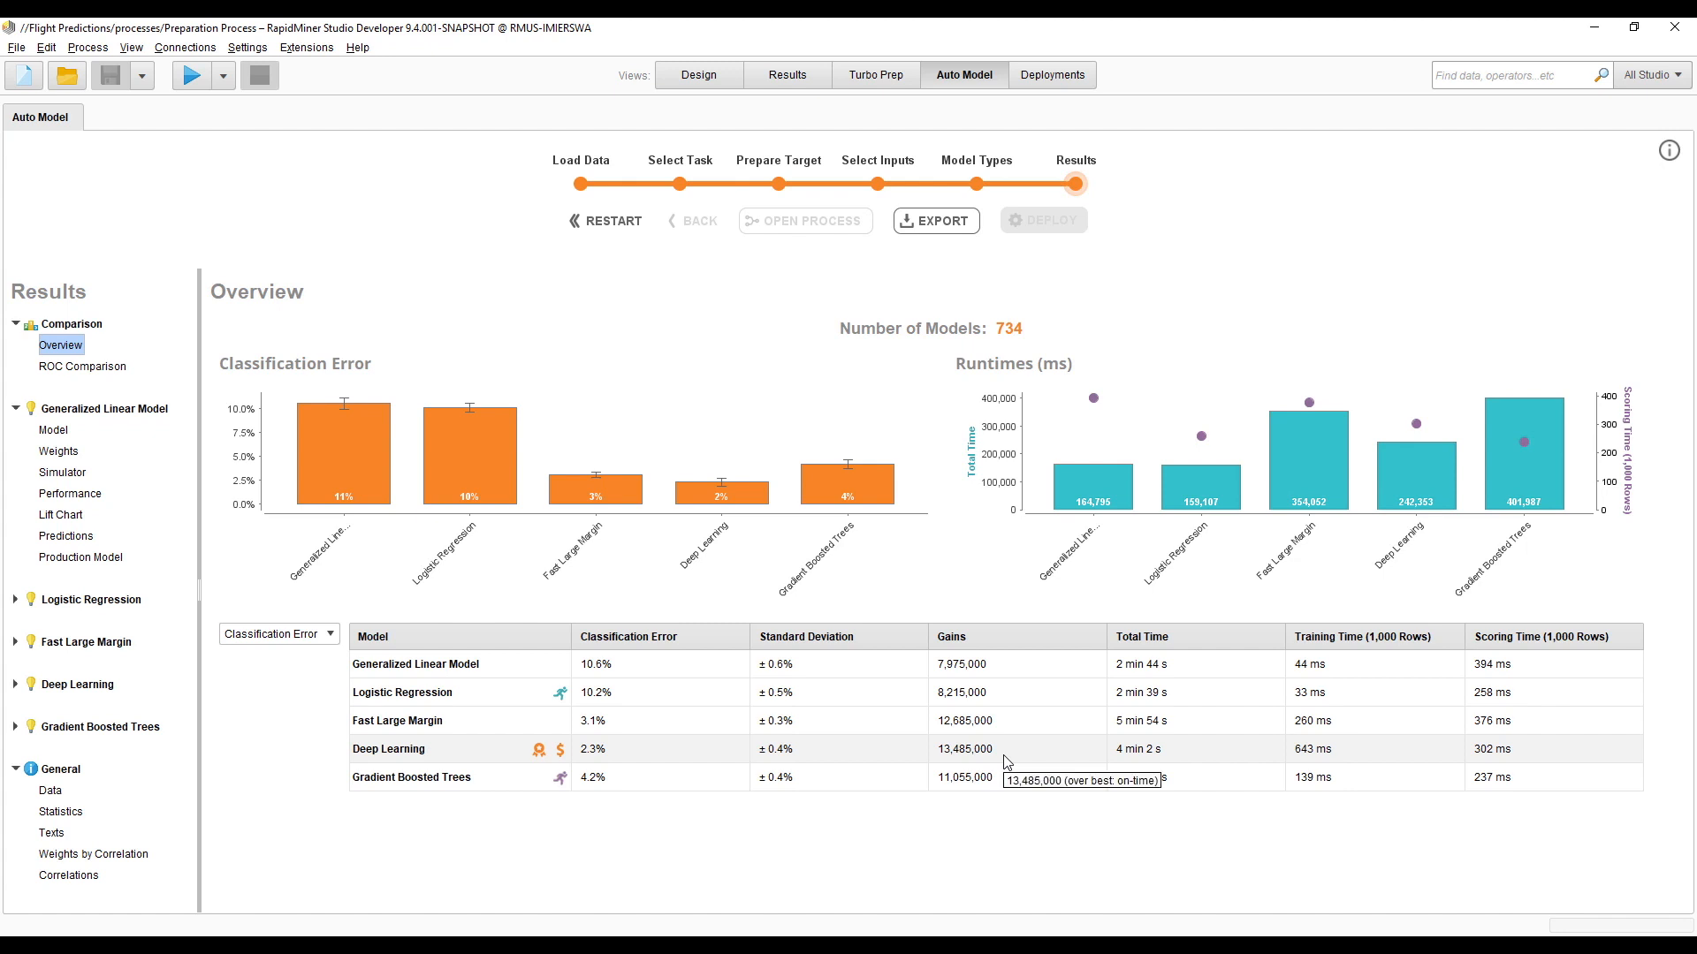
left_click(16, 684)
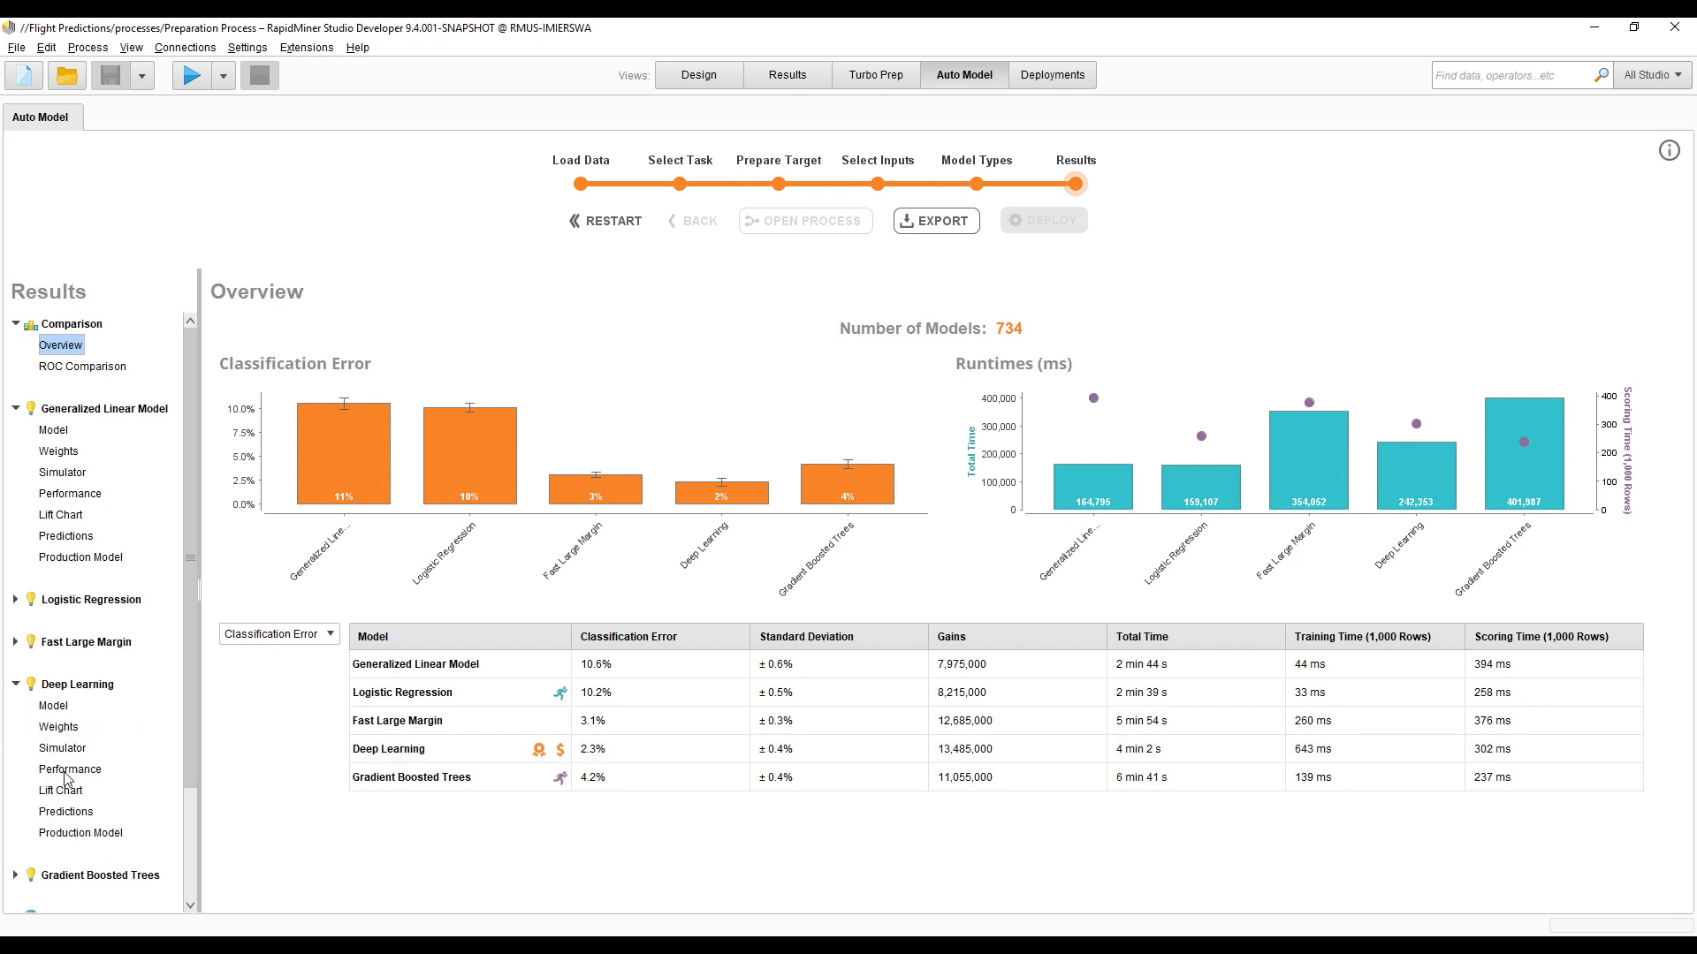
left_click(65, 771)
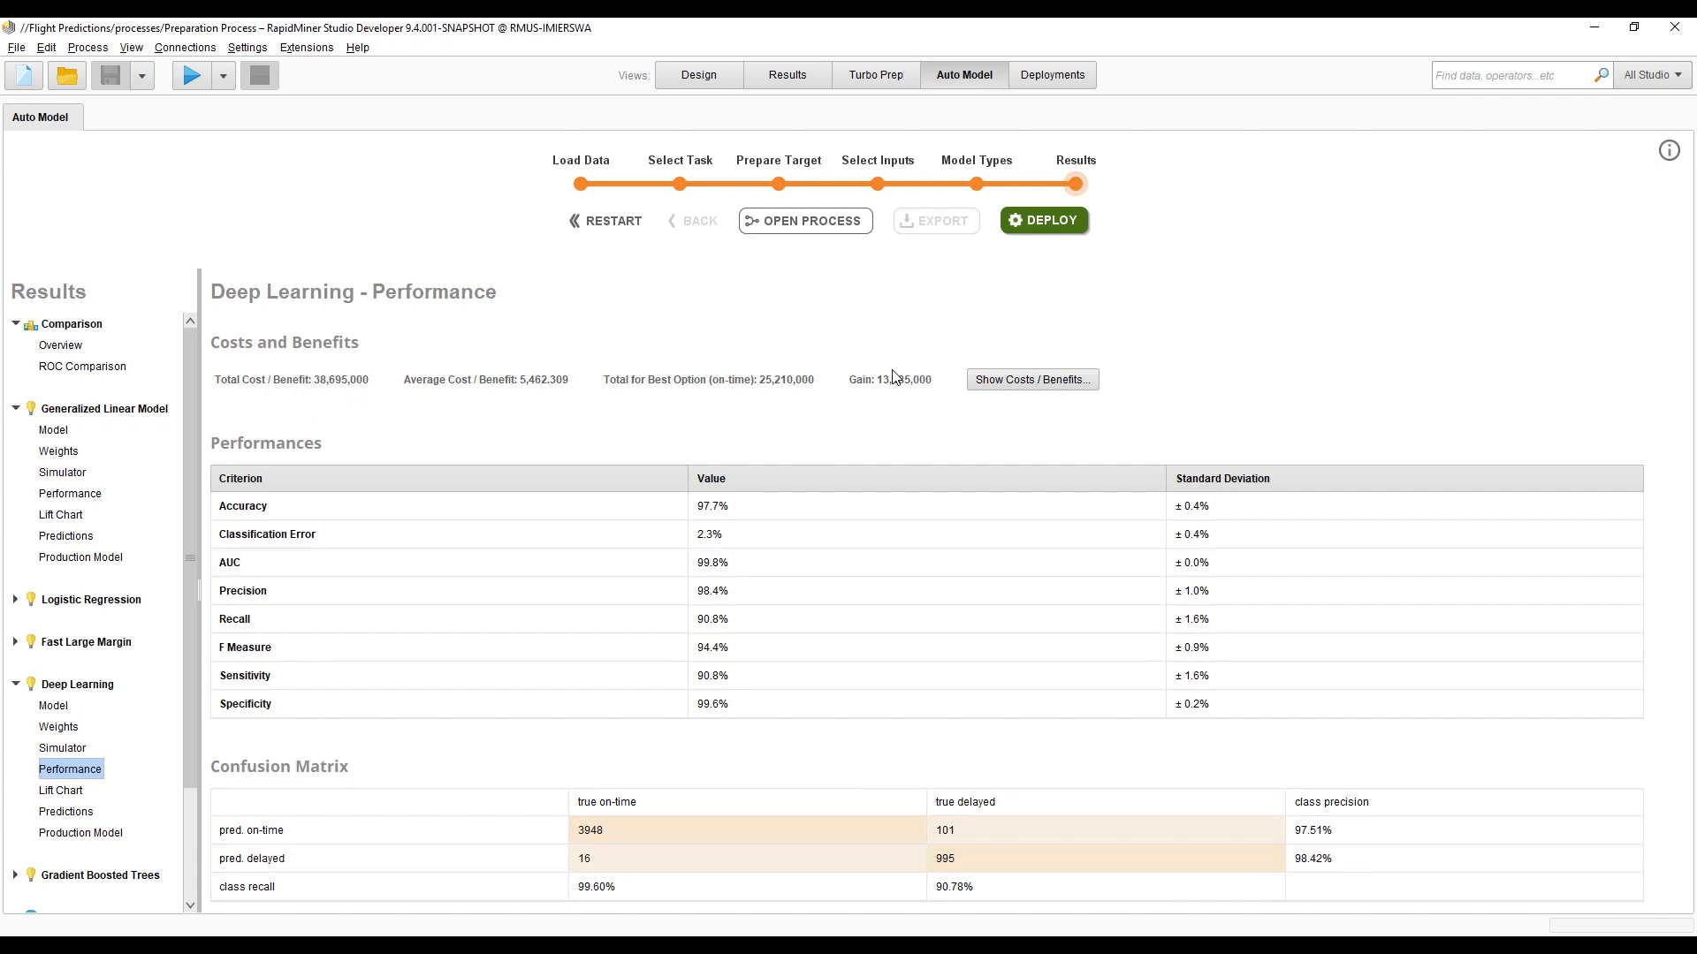
left_click(62, 344)
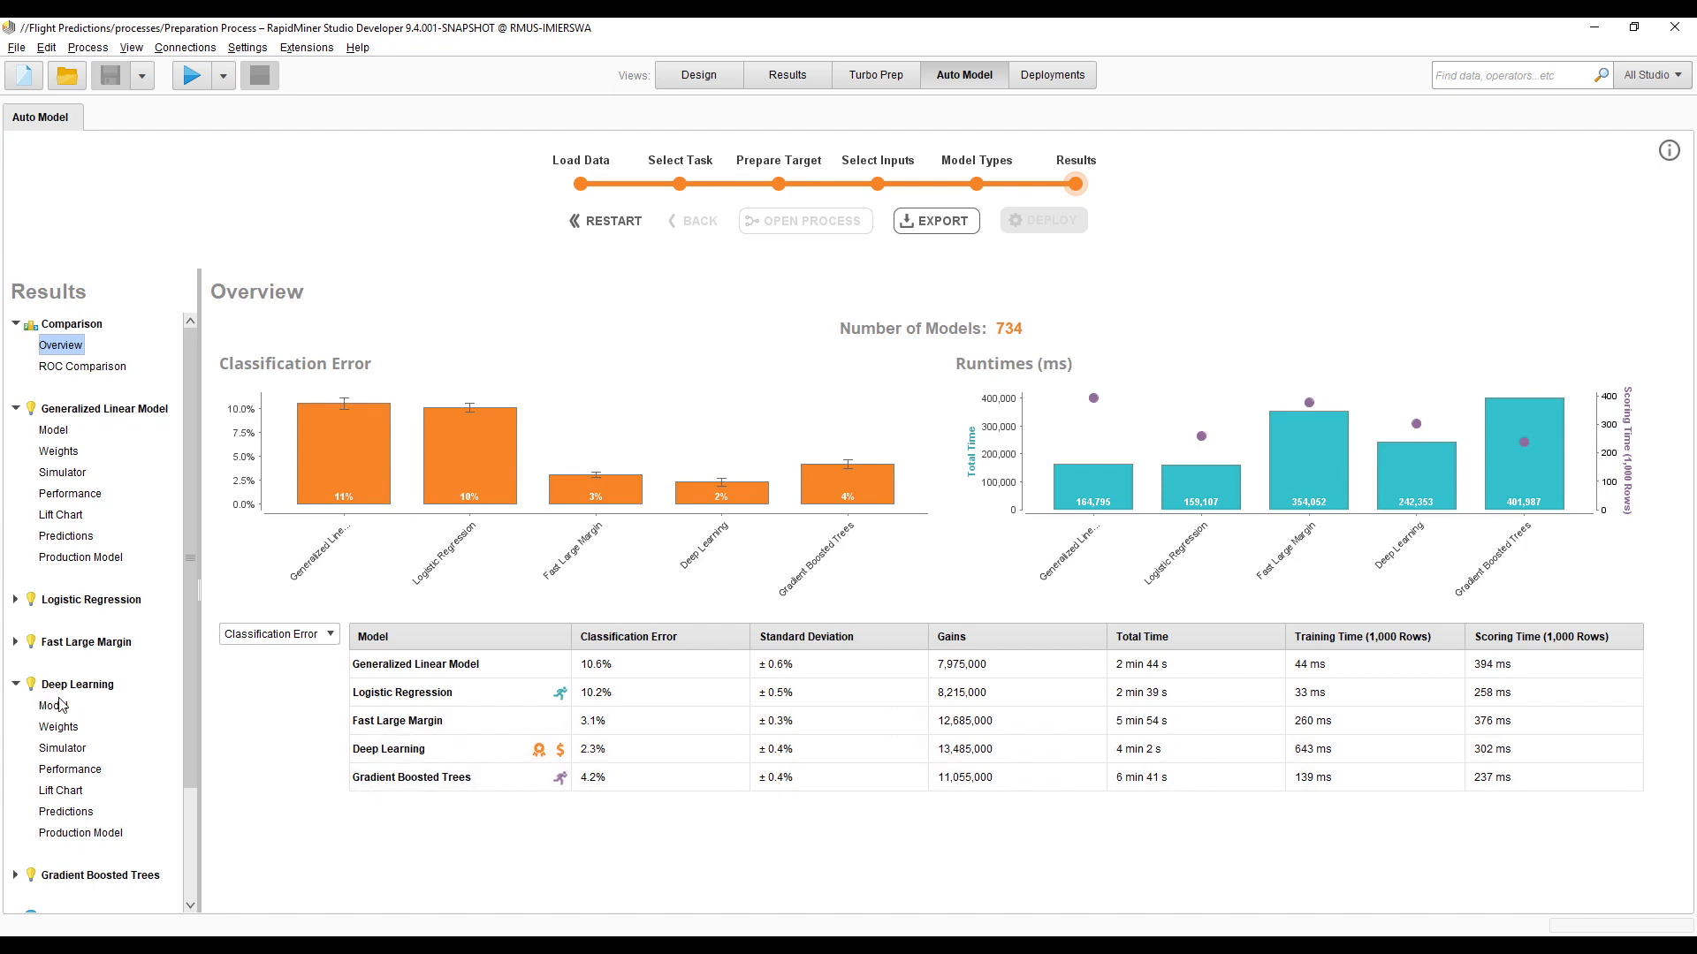
- Examine the Deep Learning predictions from the cost column through the delay and weather columns, and check the attribute weights
left_click(66, 812)
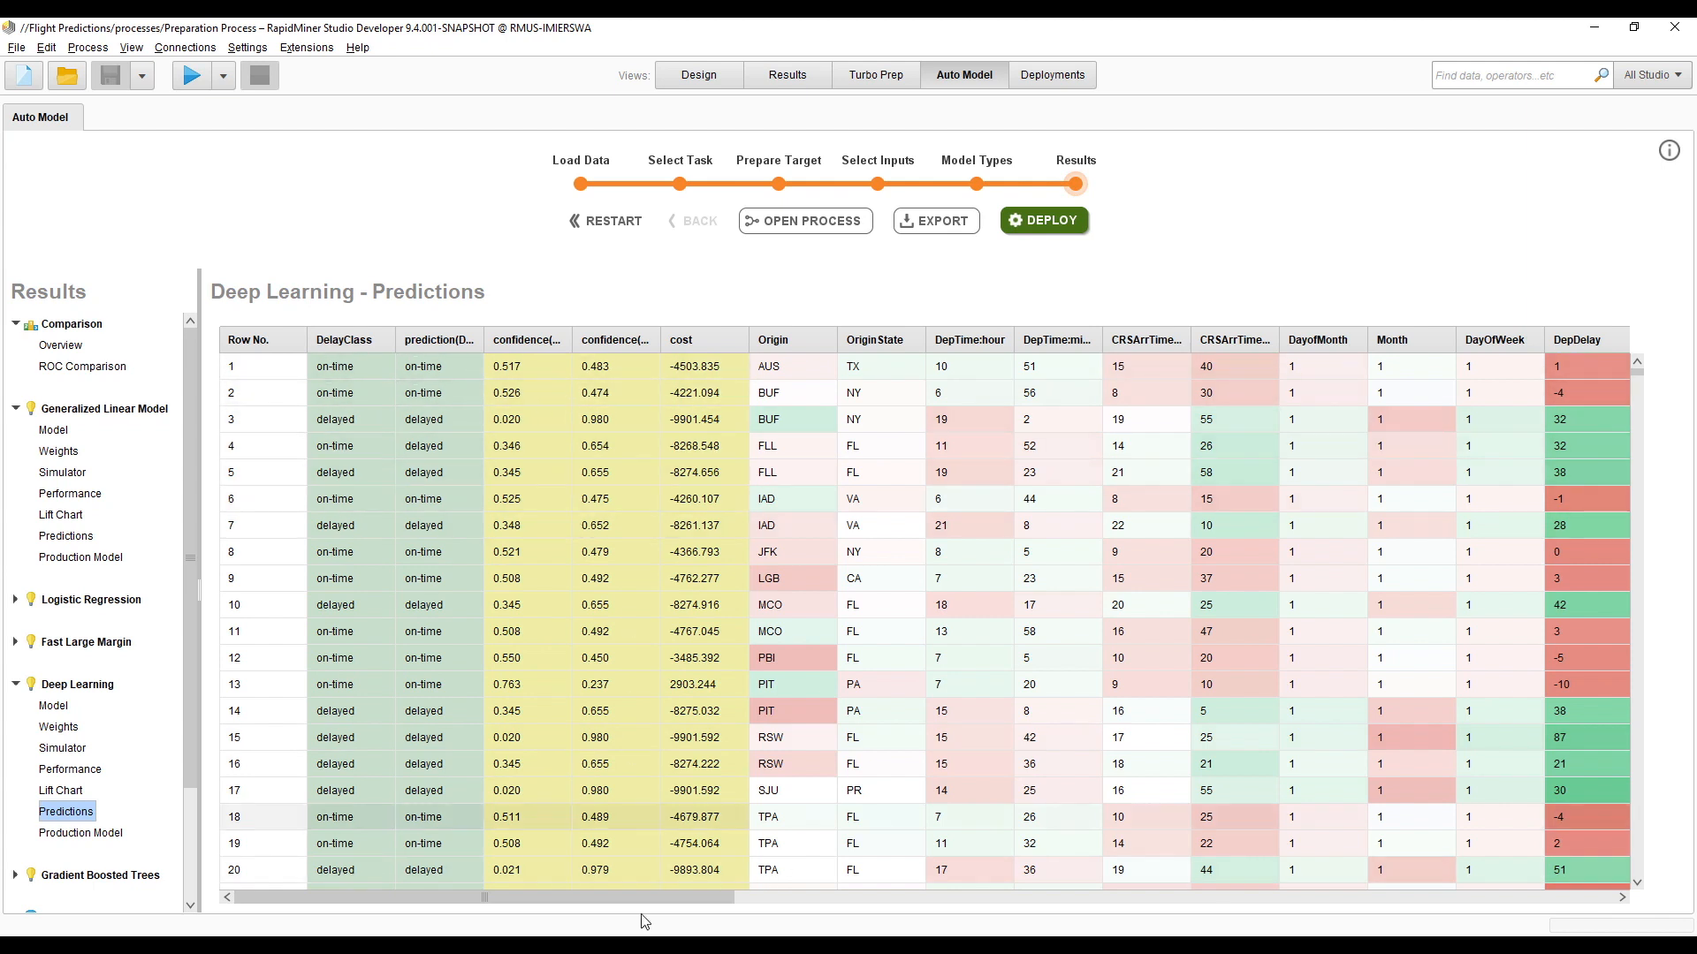
mouse_move(654, 889)
left_mouse_down()
mouse_move(784, 890)
mouse_move(662, 886)
left_mouse_up()
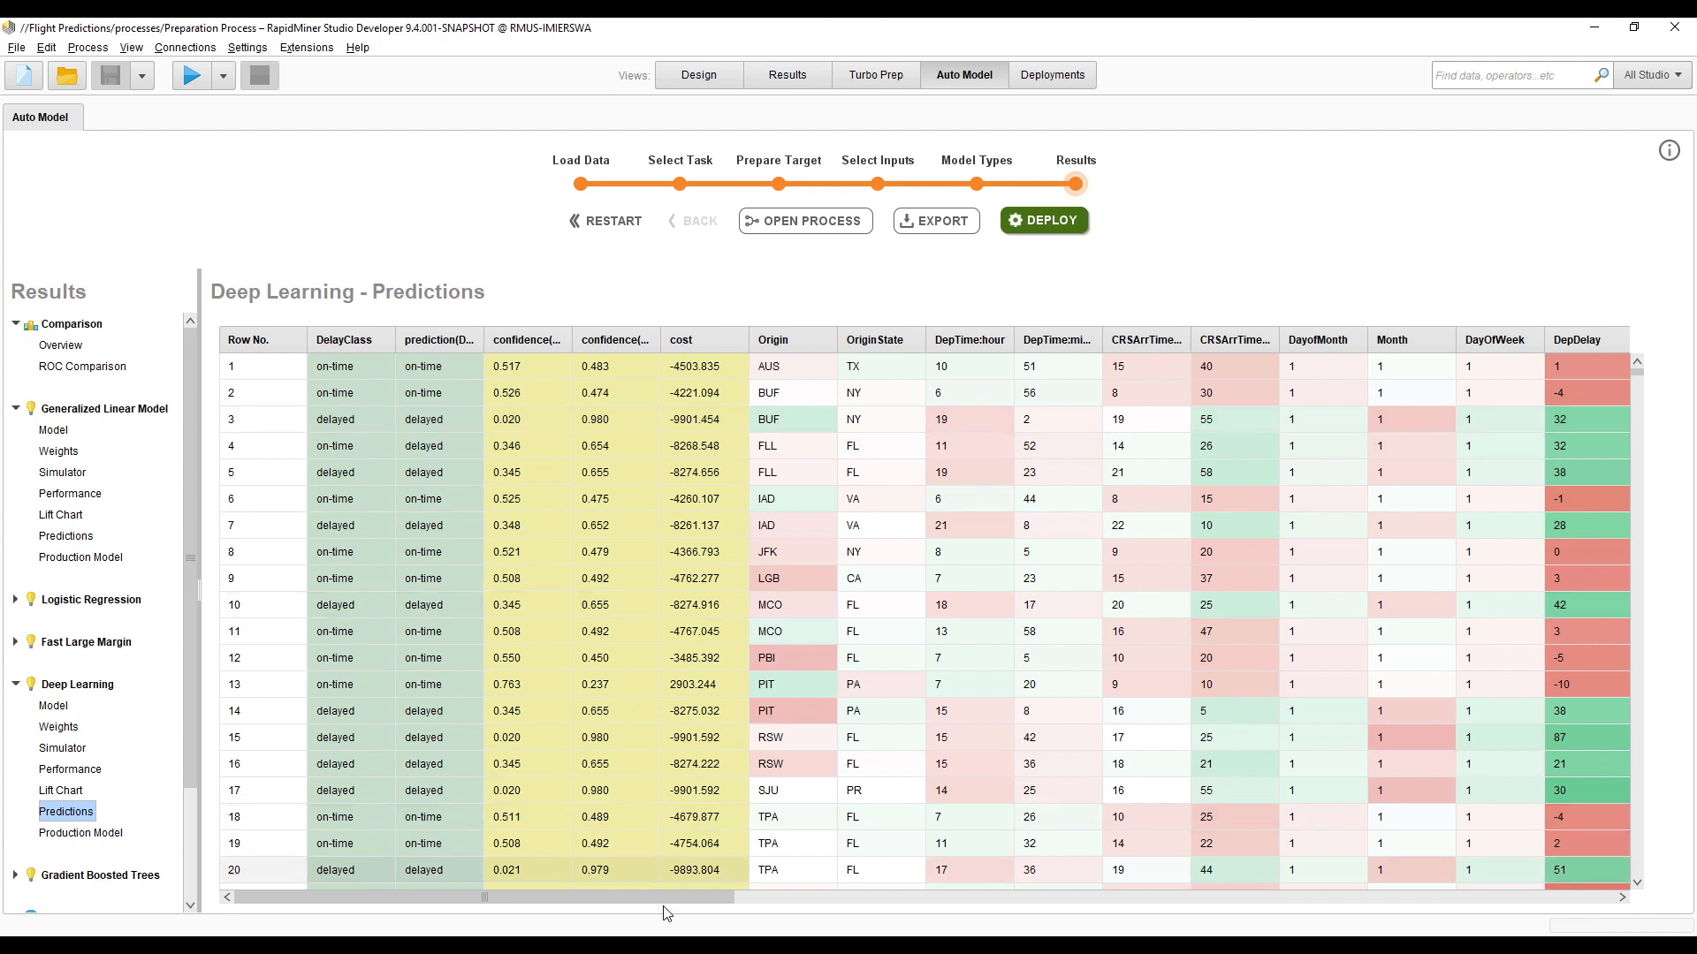
left_click_drag(484, 897, 547, 897)
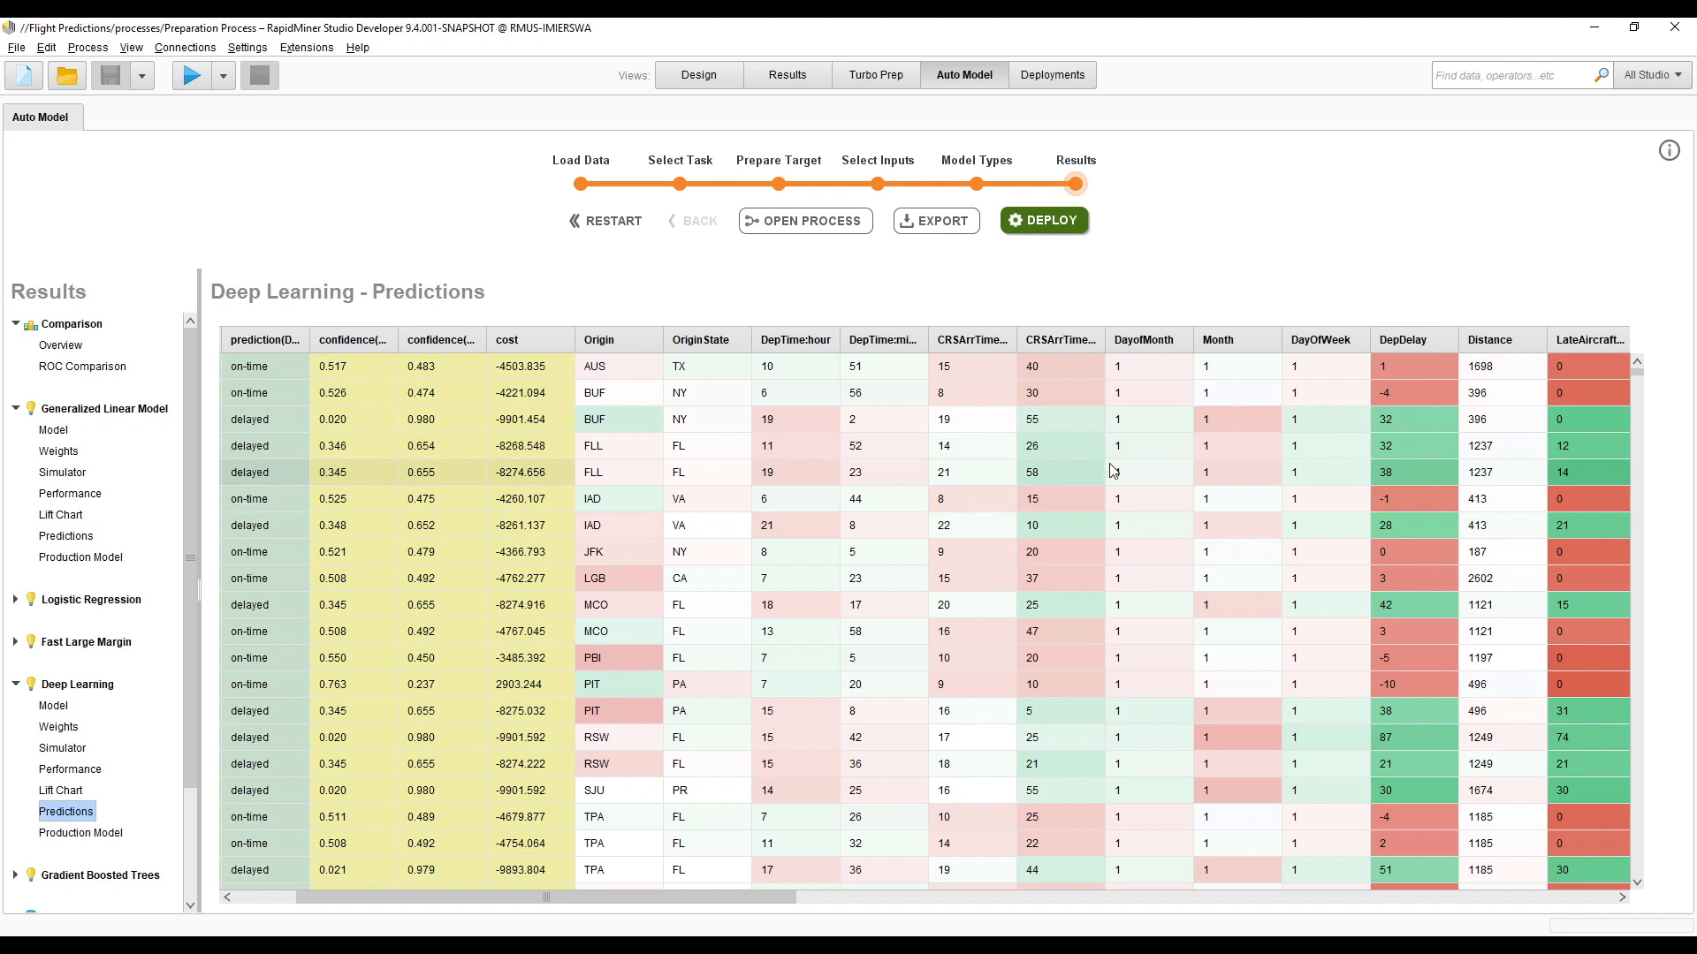
left_click_drag(781, 898, 958, 910)
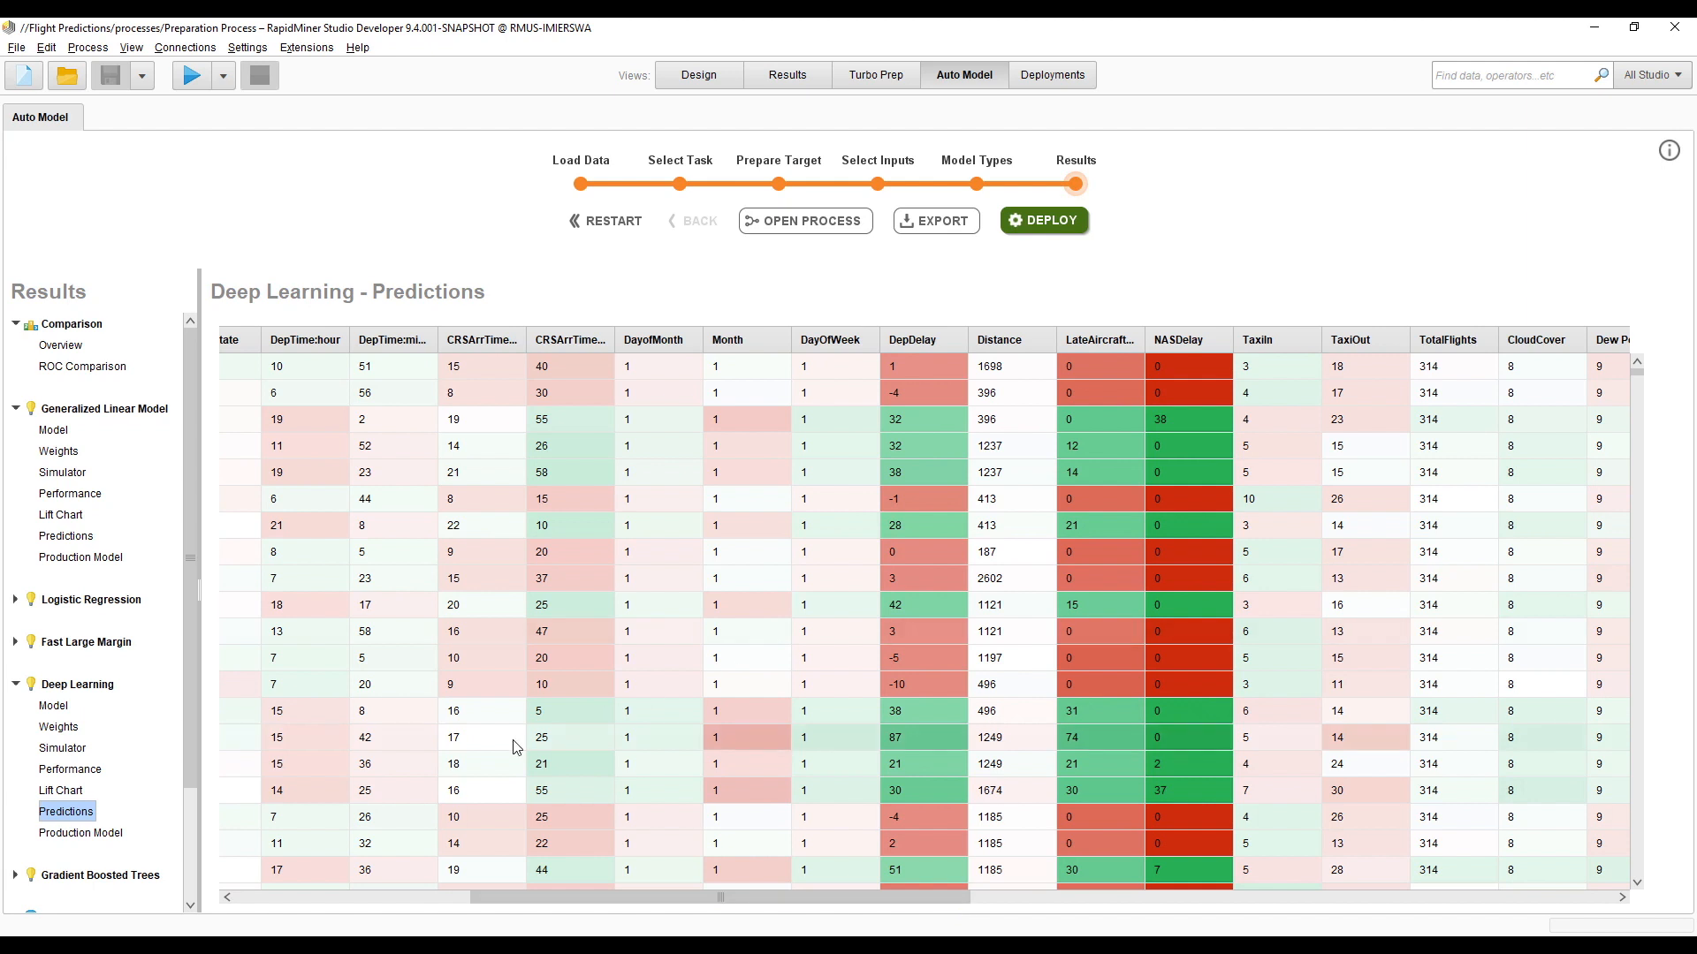
left_click(63, 727)
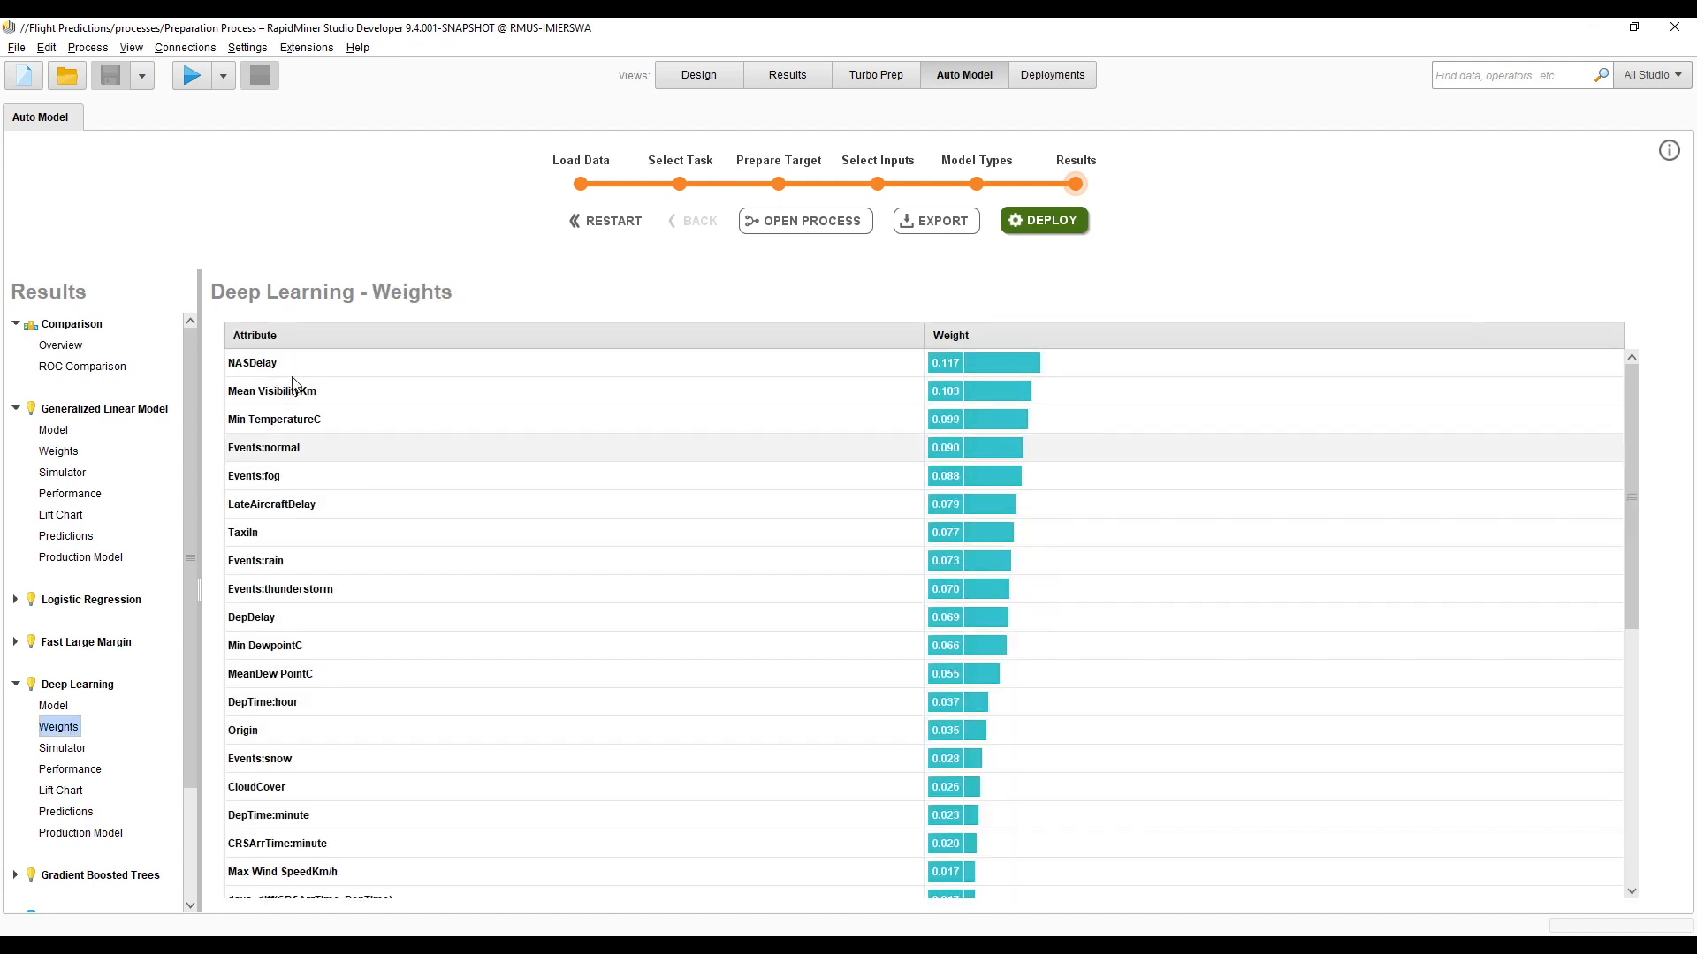
left_click(58, 813)
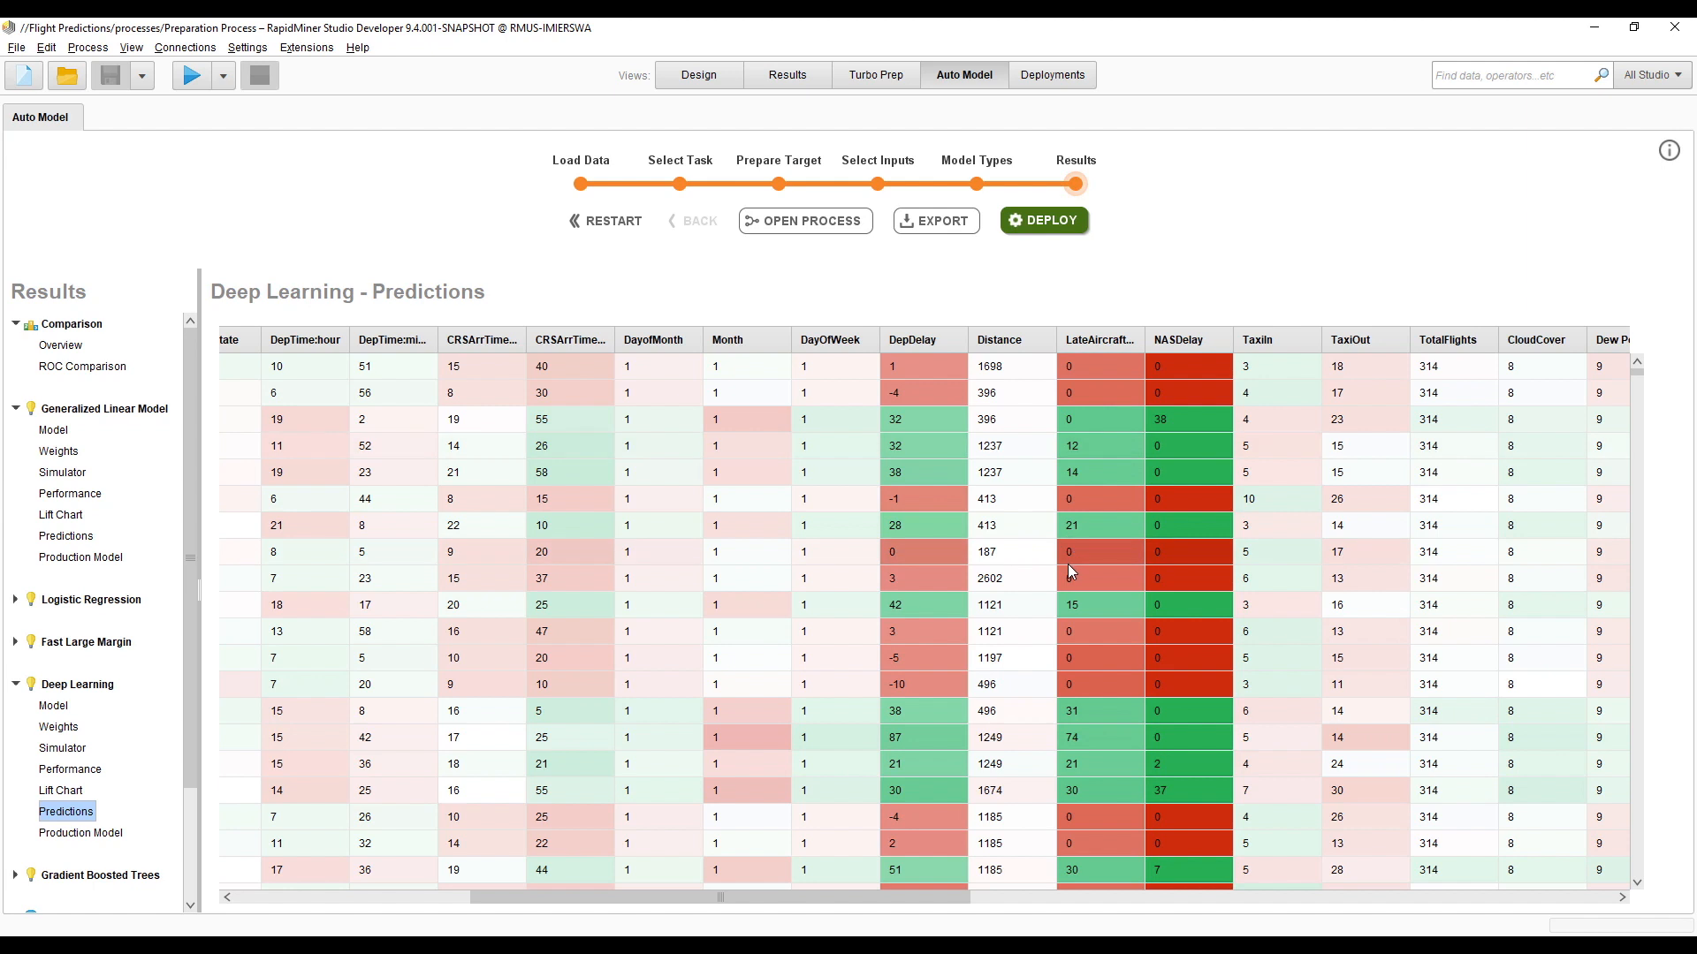
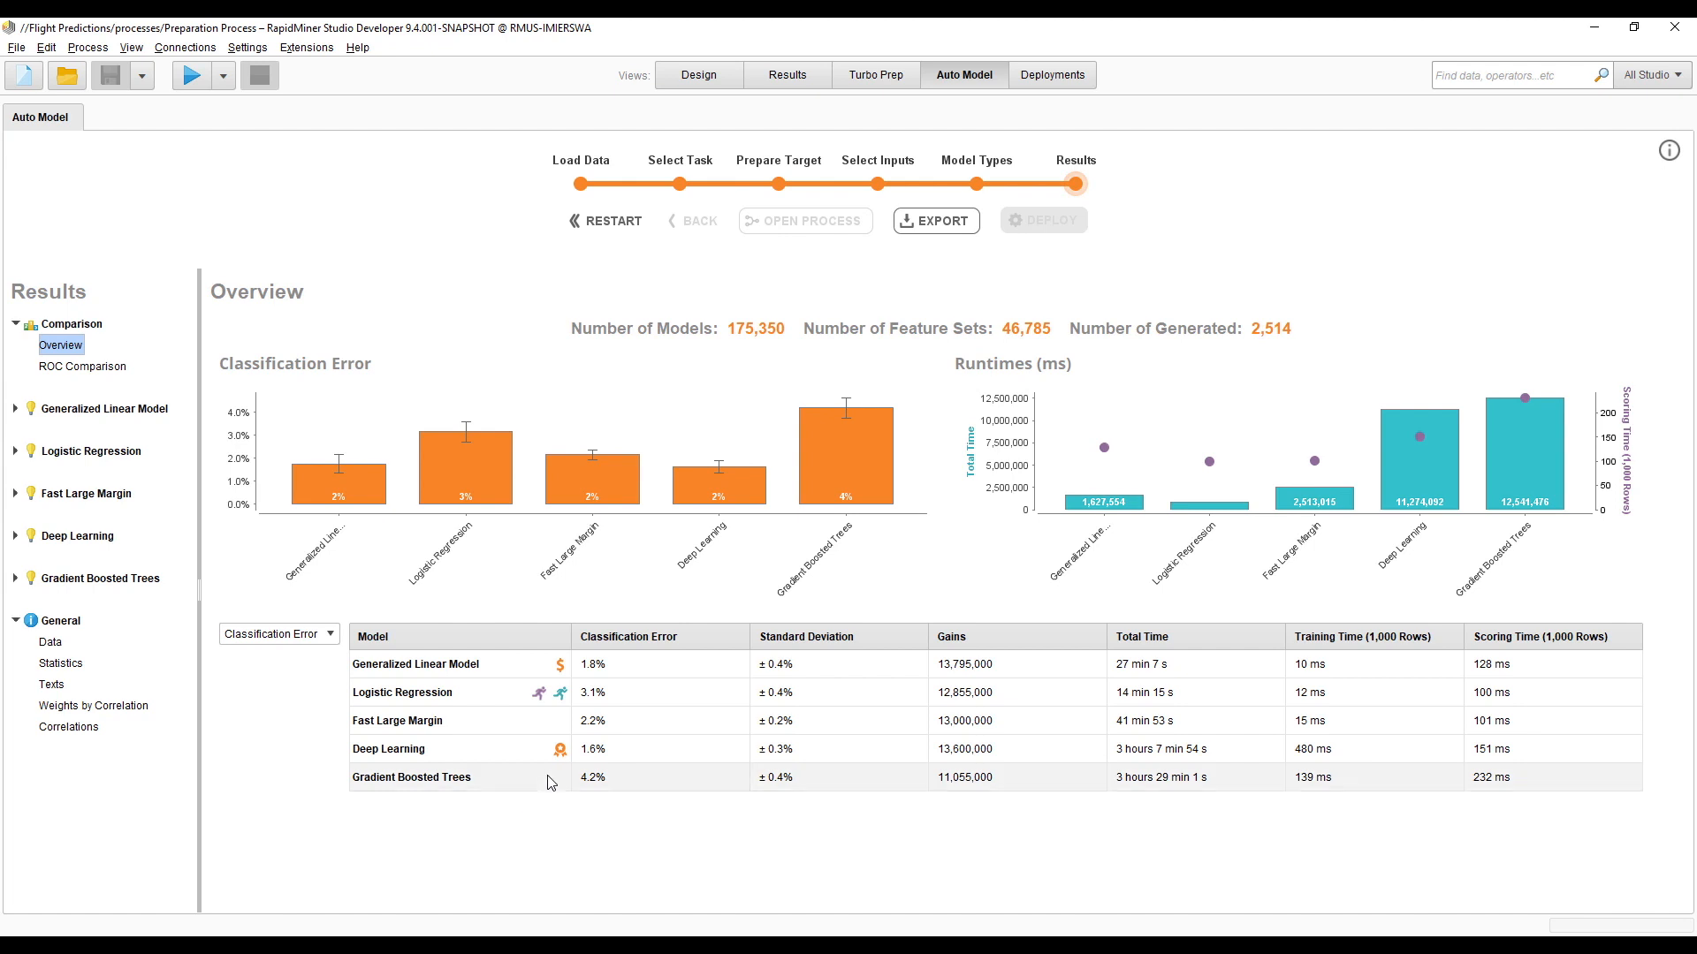
- View the Deep Learning feature sets and read through all features of the original feature set
left_click(15, 535)
left_click(91, 666)
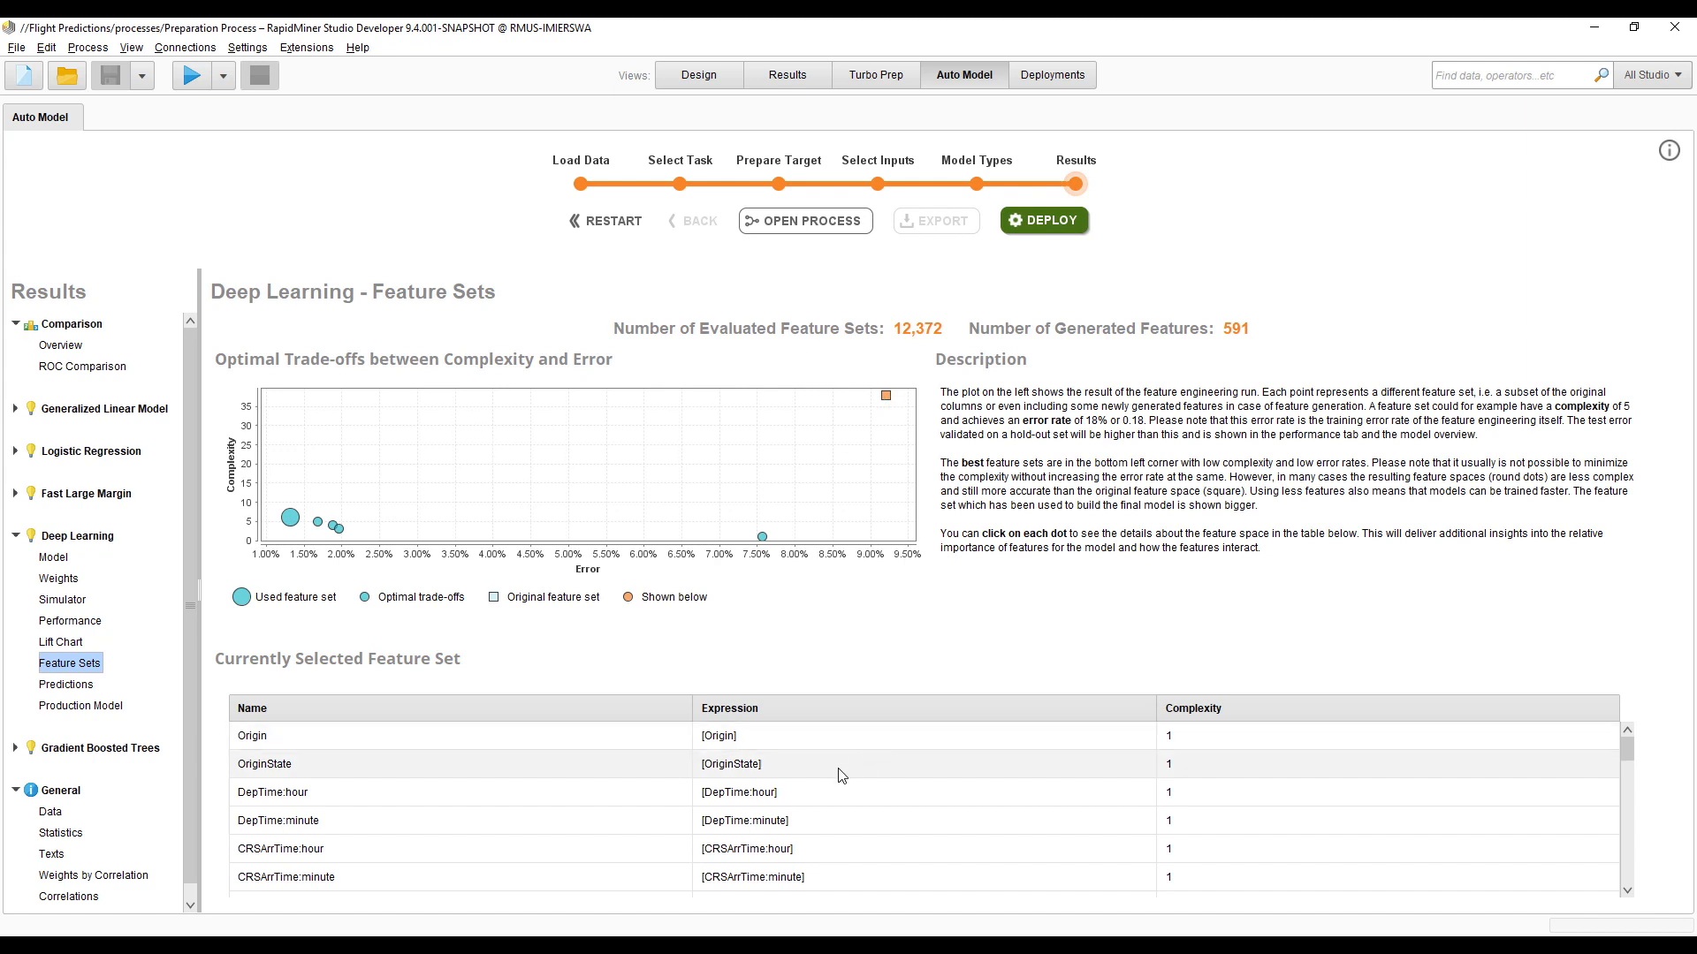
scroll(835, 786, "down", 3)
left_click(1622, 826)
scroll(1606, 883, "down", 5)
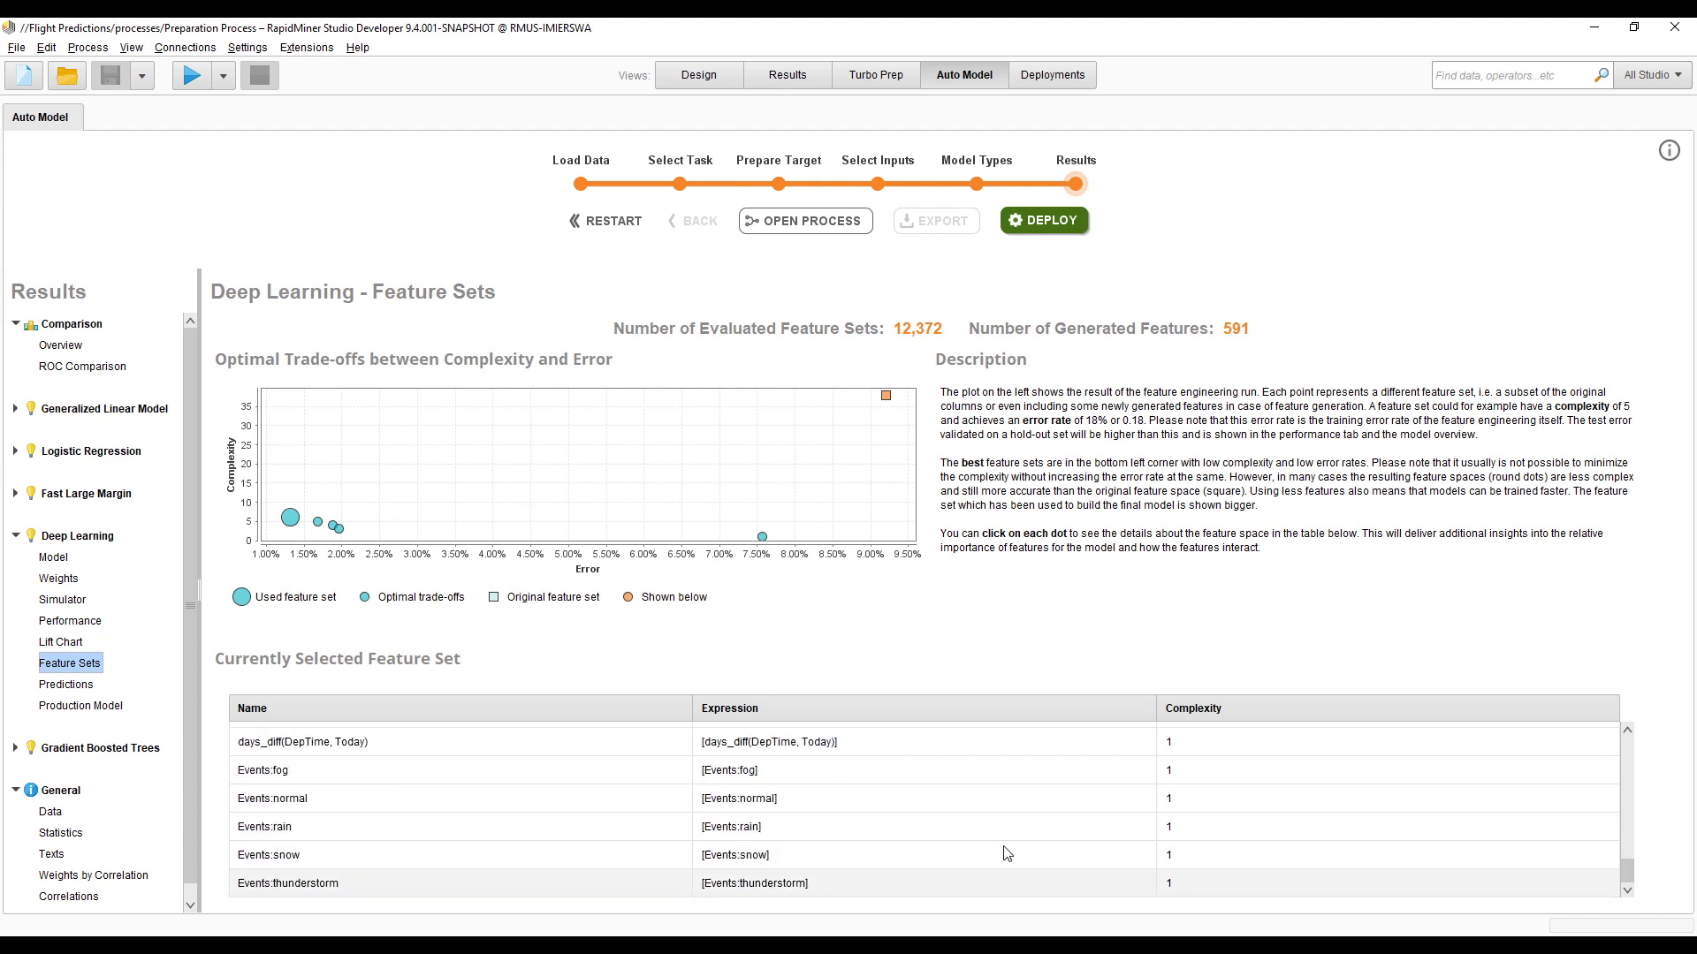
left_click_drag(1626, 870, 1621, 721)
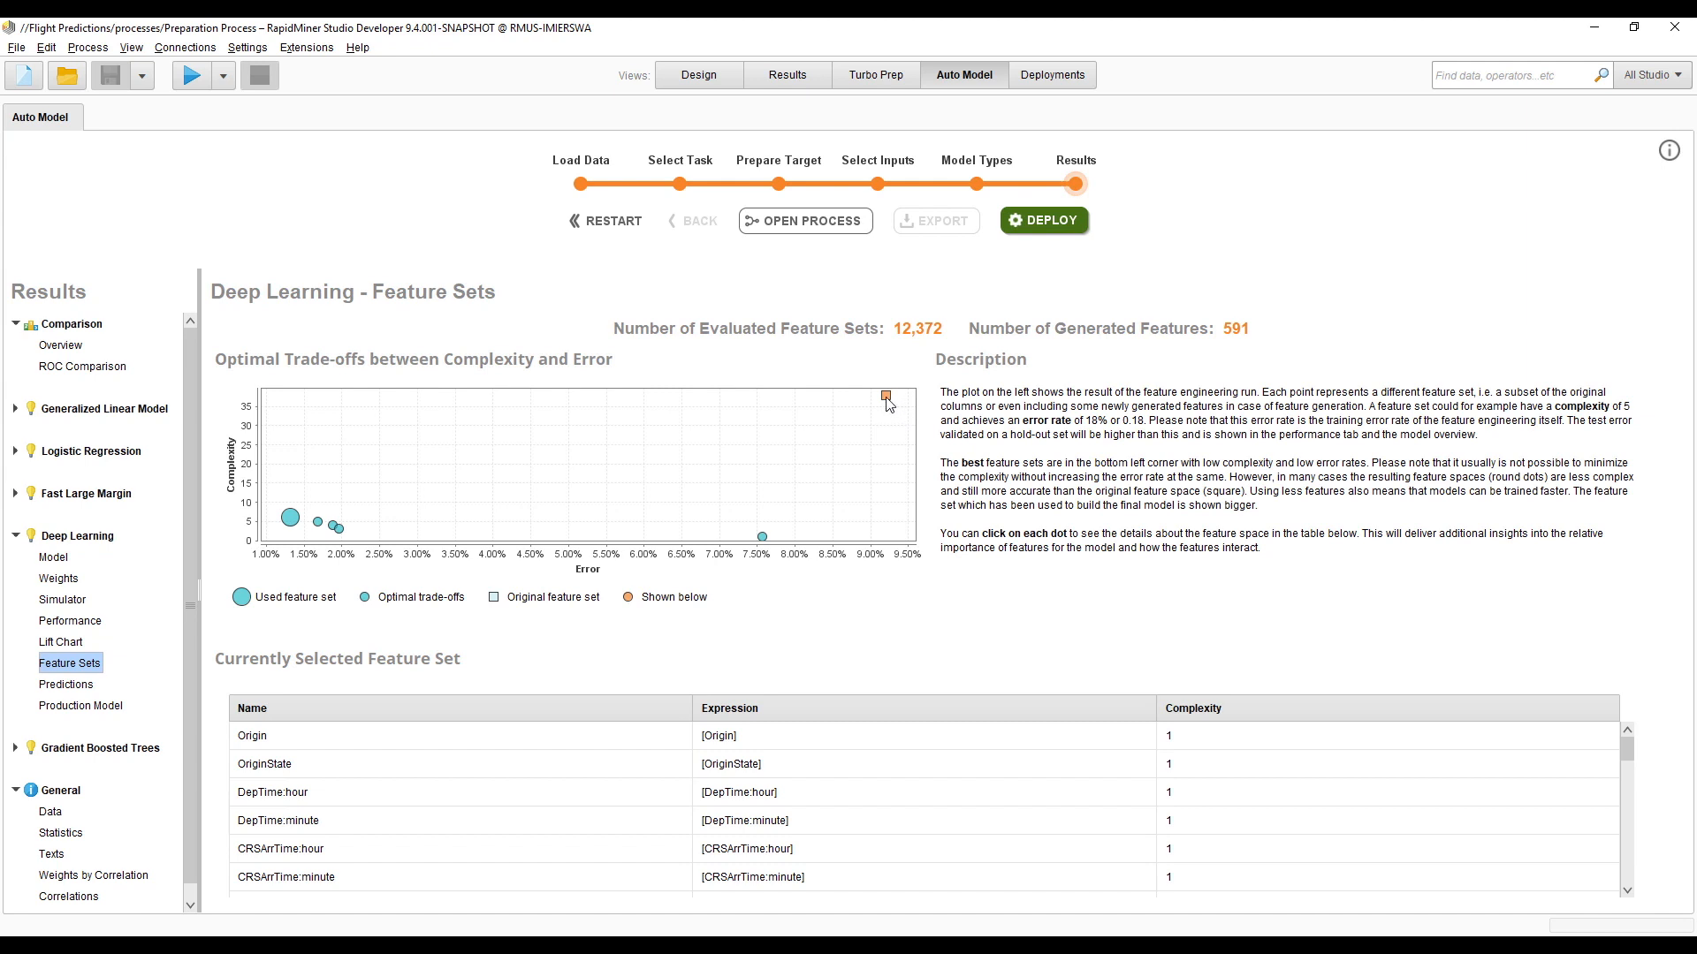
- Show the Deep Learning feature sets with complexity 1 and 3, and the one used for the final model
left_click(763, 537)
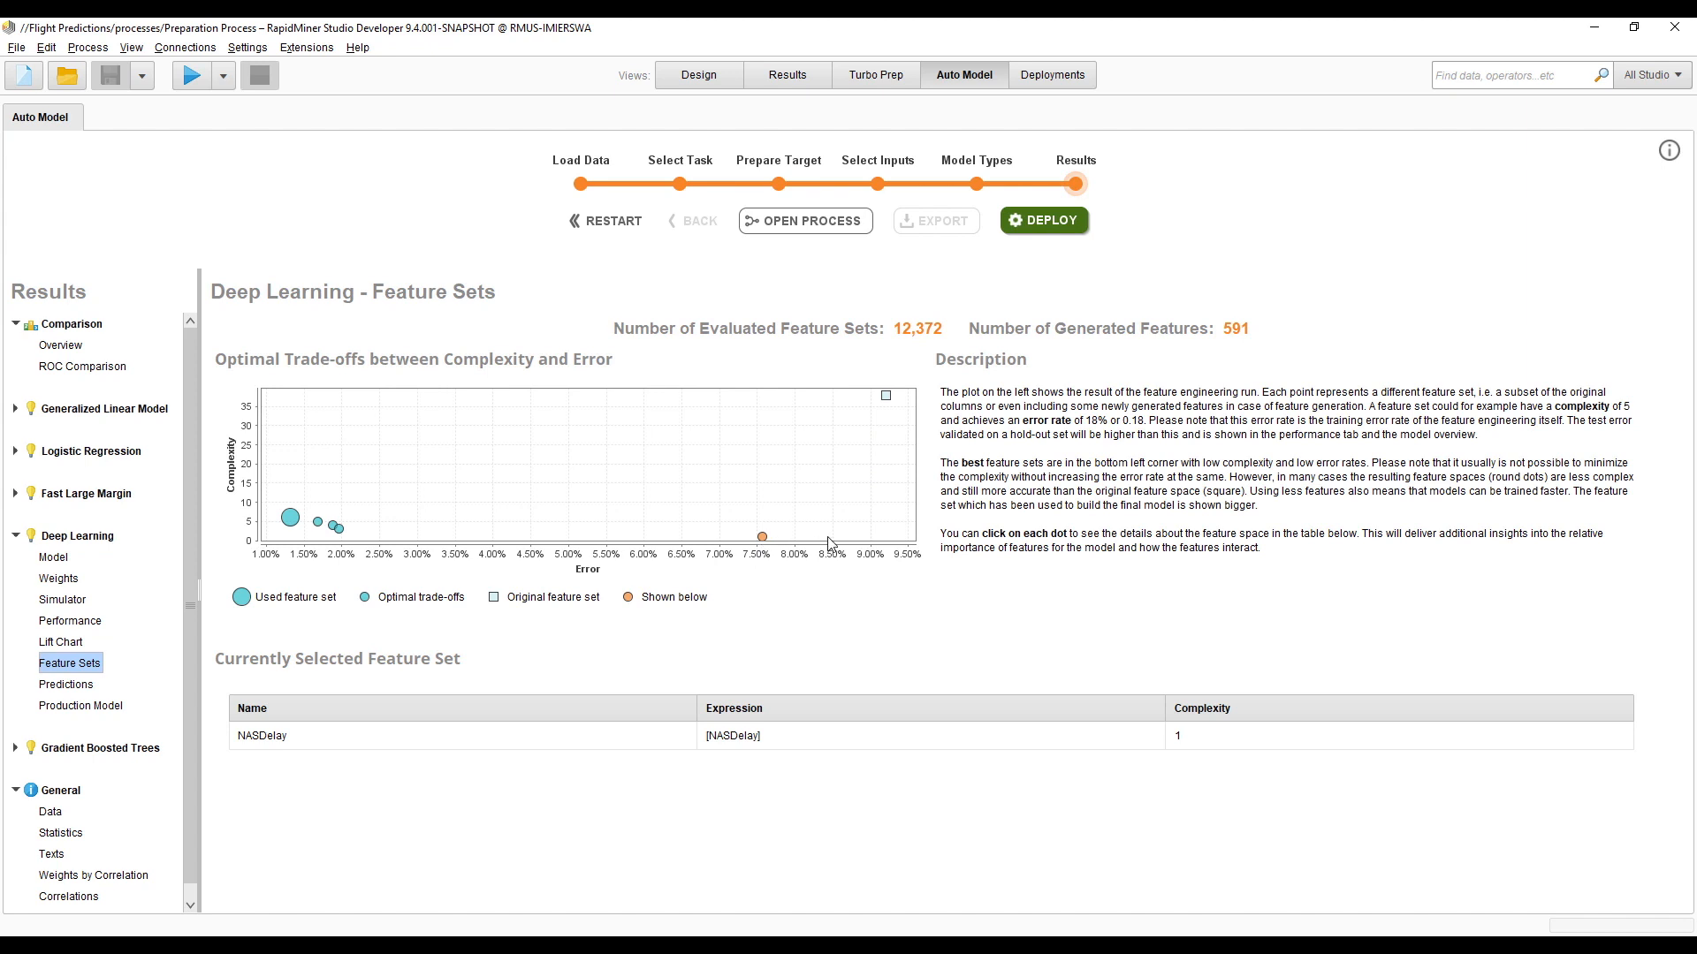
left_click(340, 531)
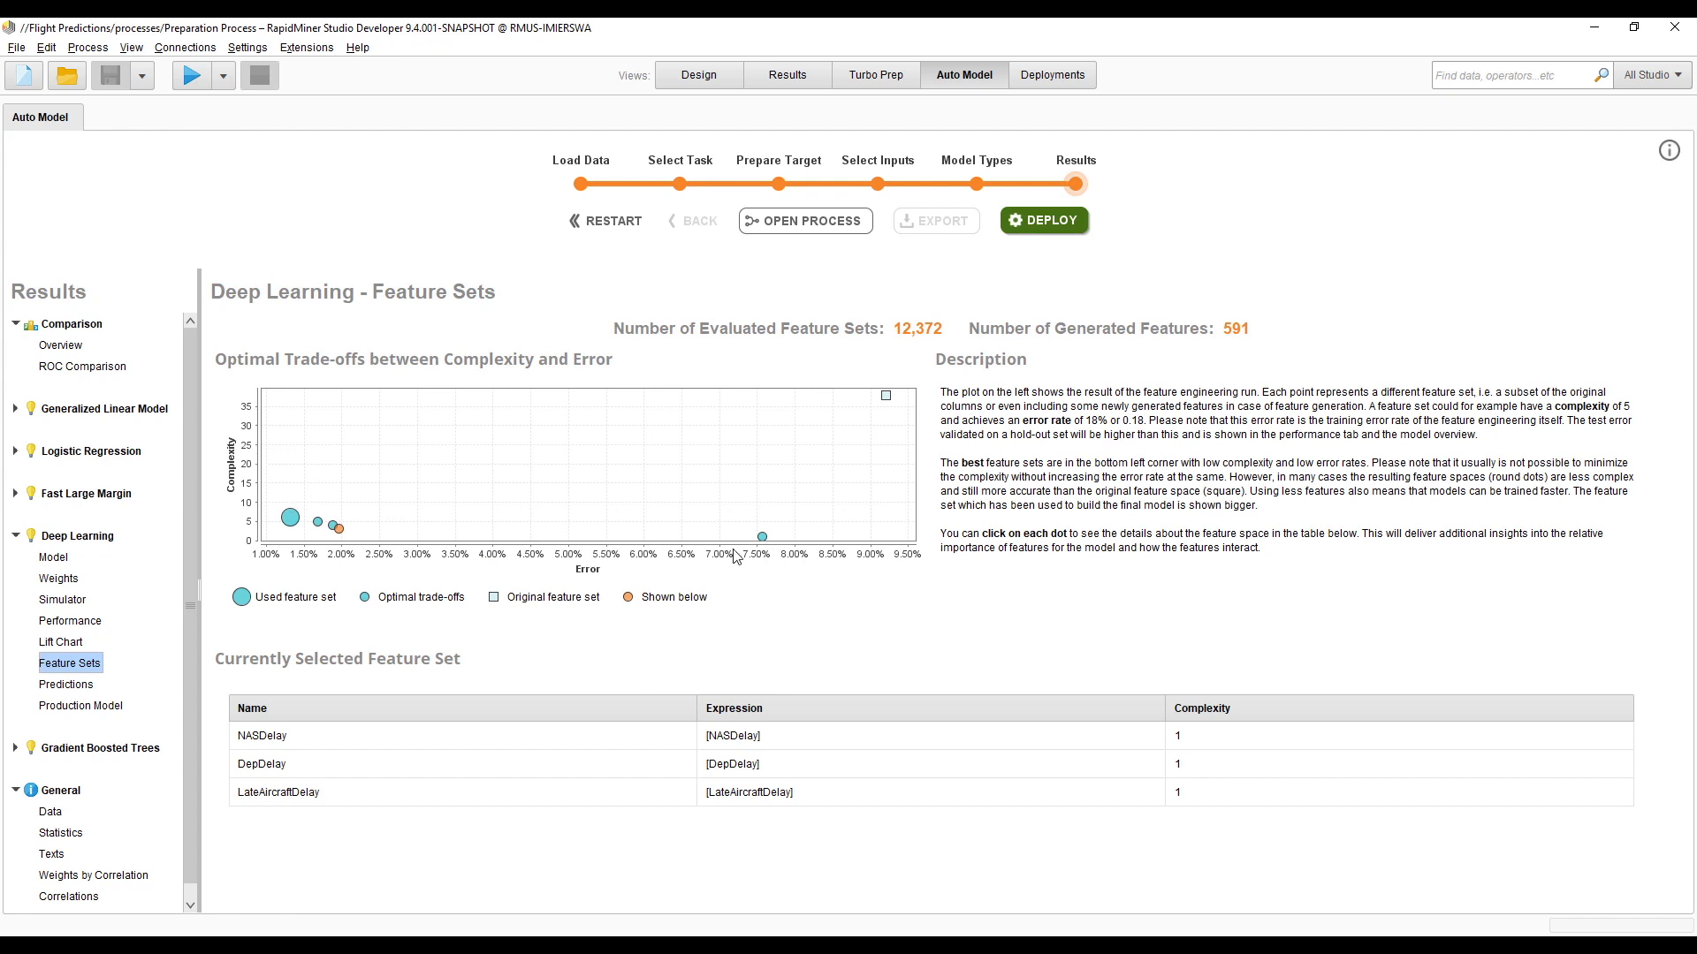
left_click(291, 520)
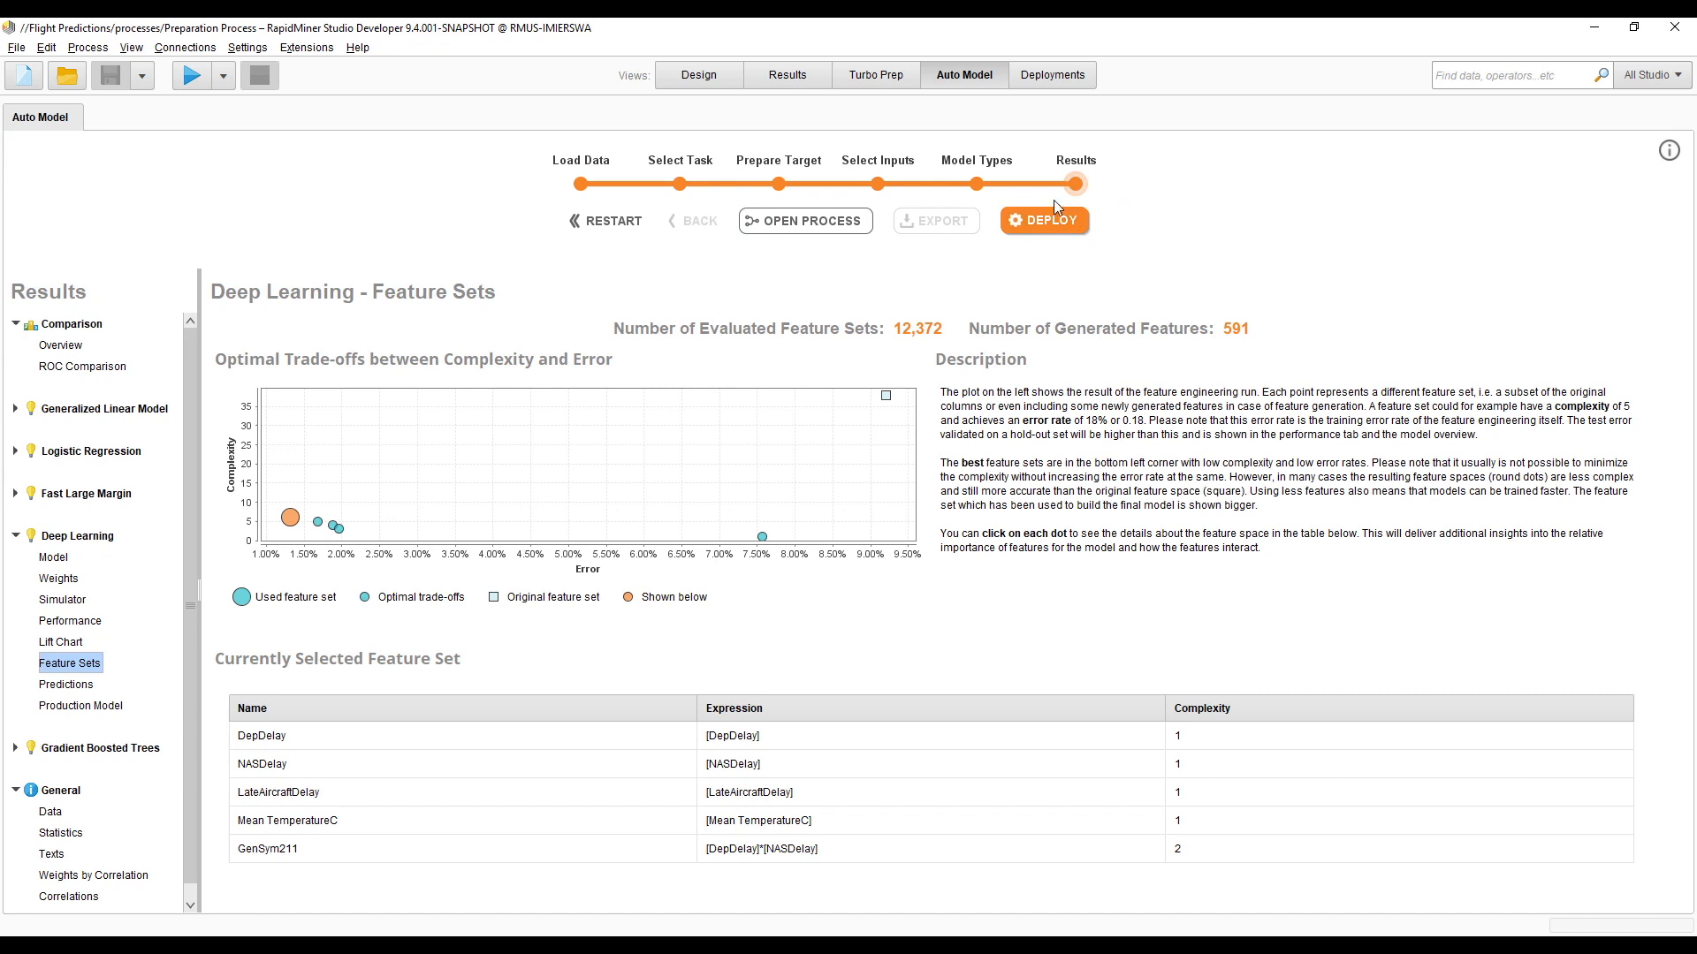
- Open the process behind the Deep Learning model and review its sections from basic preprocessing to scoring and validation
left_click(789, 226)
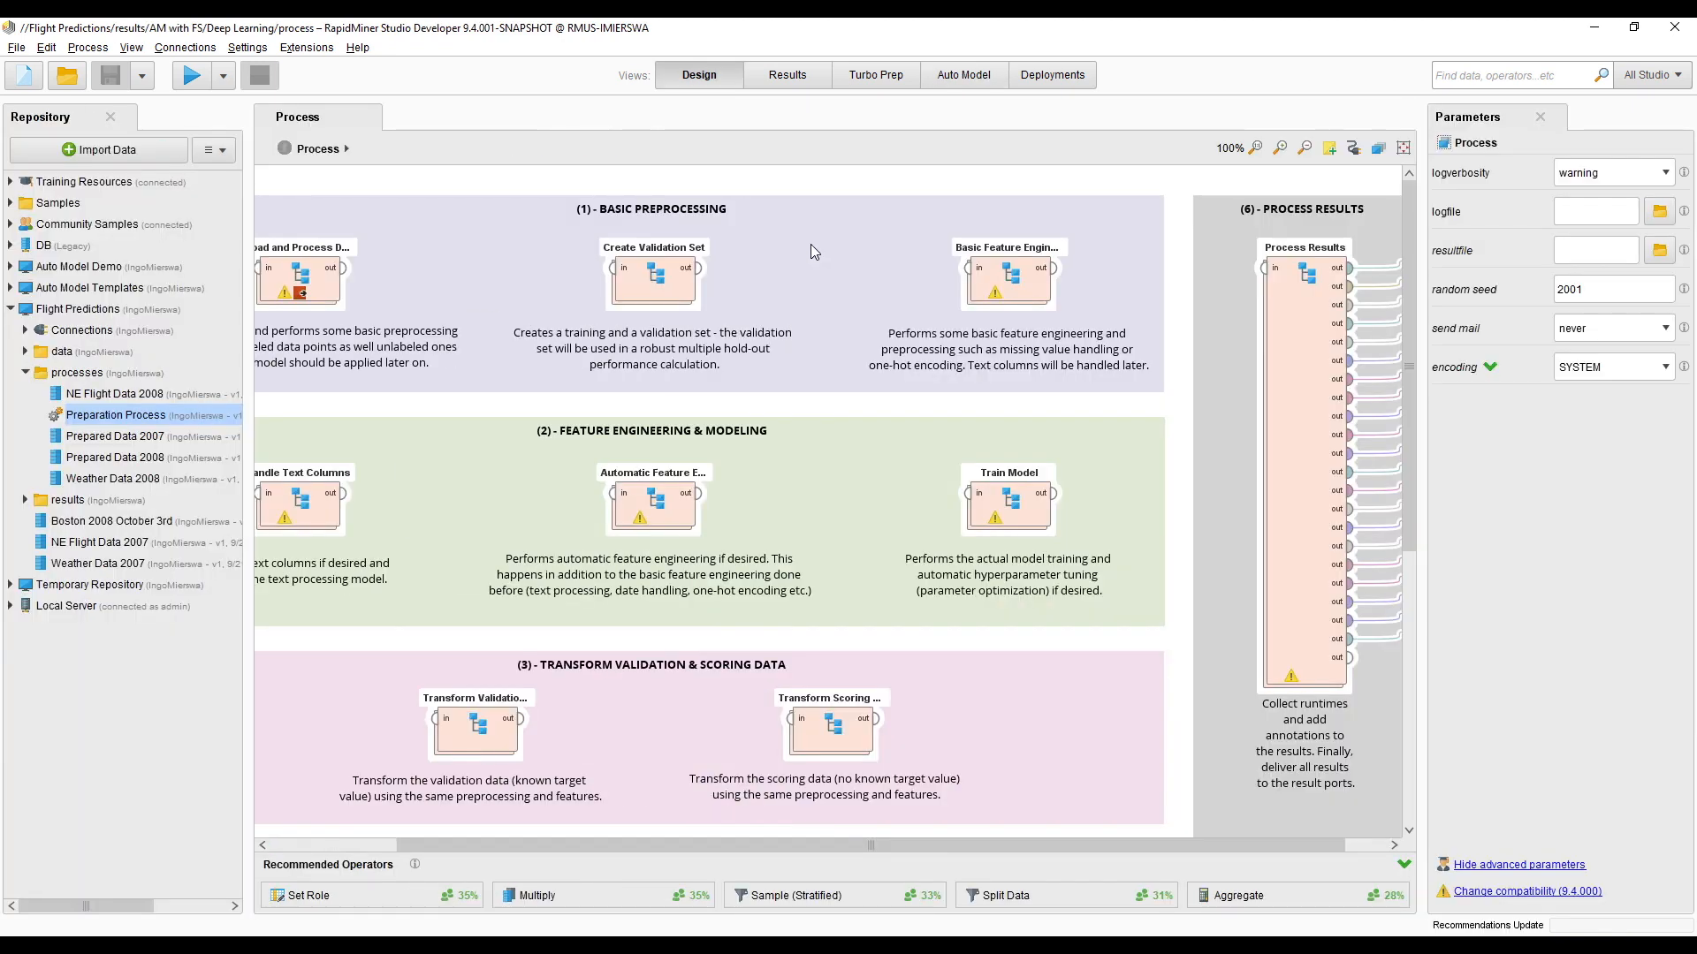
left_click_drag(840, 843, 616, 852)
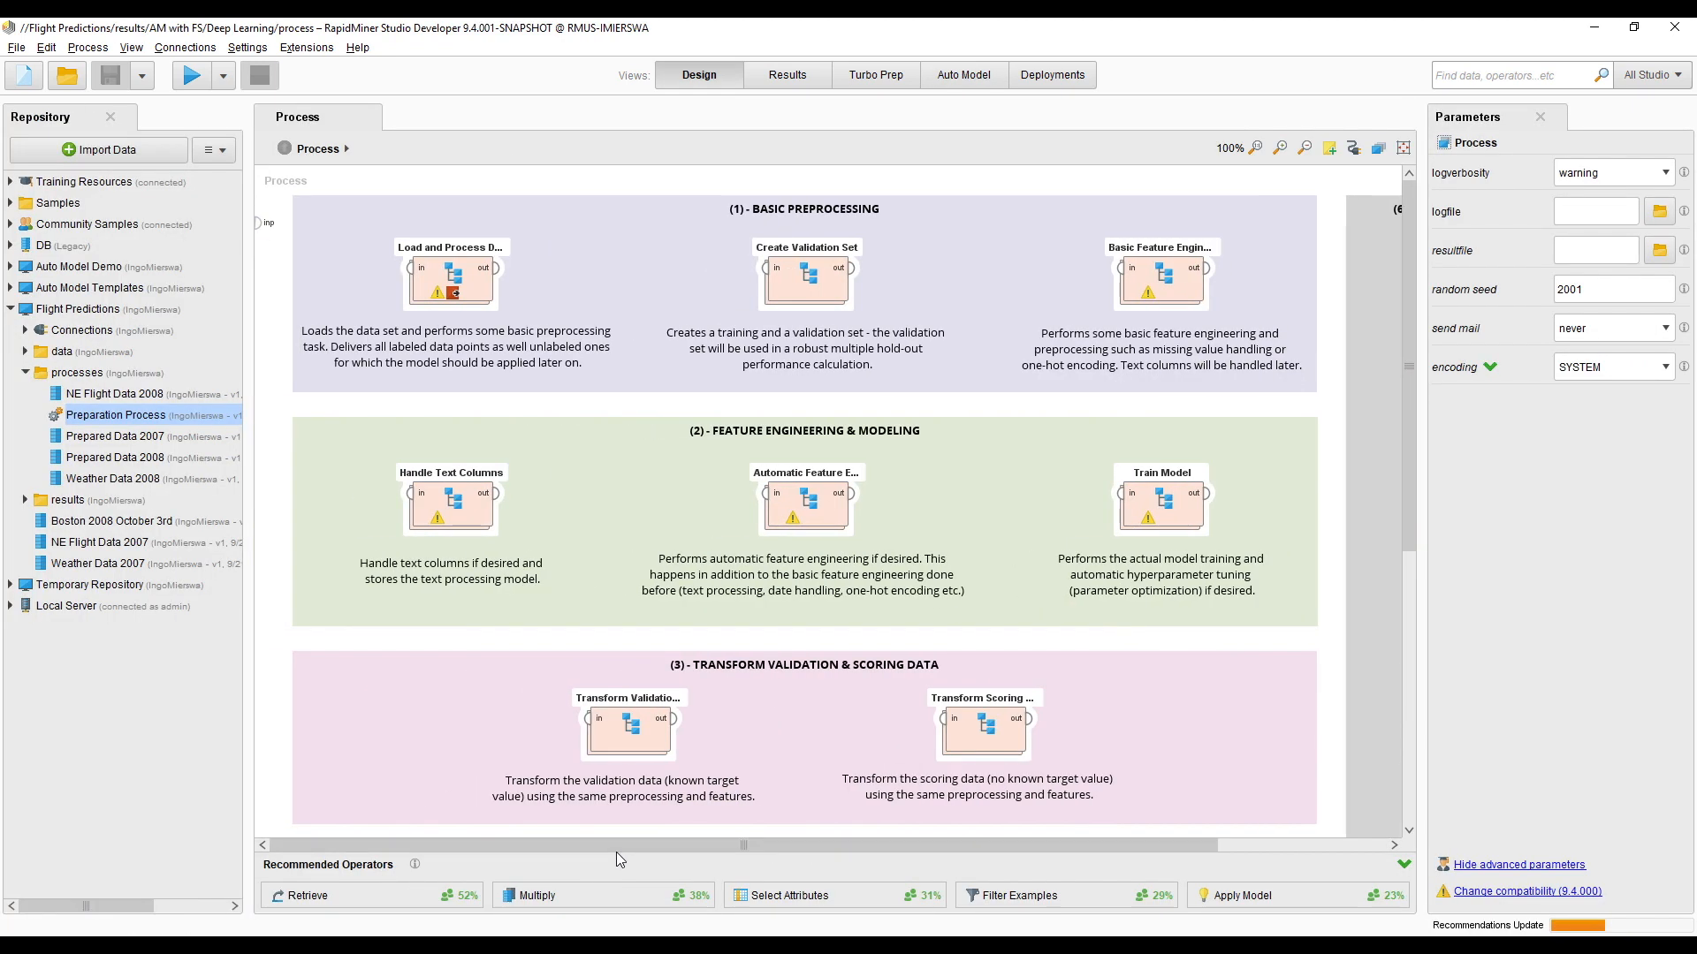
scroll(952, 357, "down", 5)
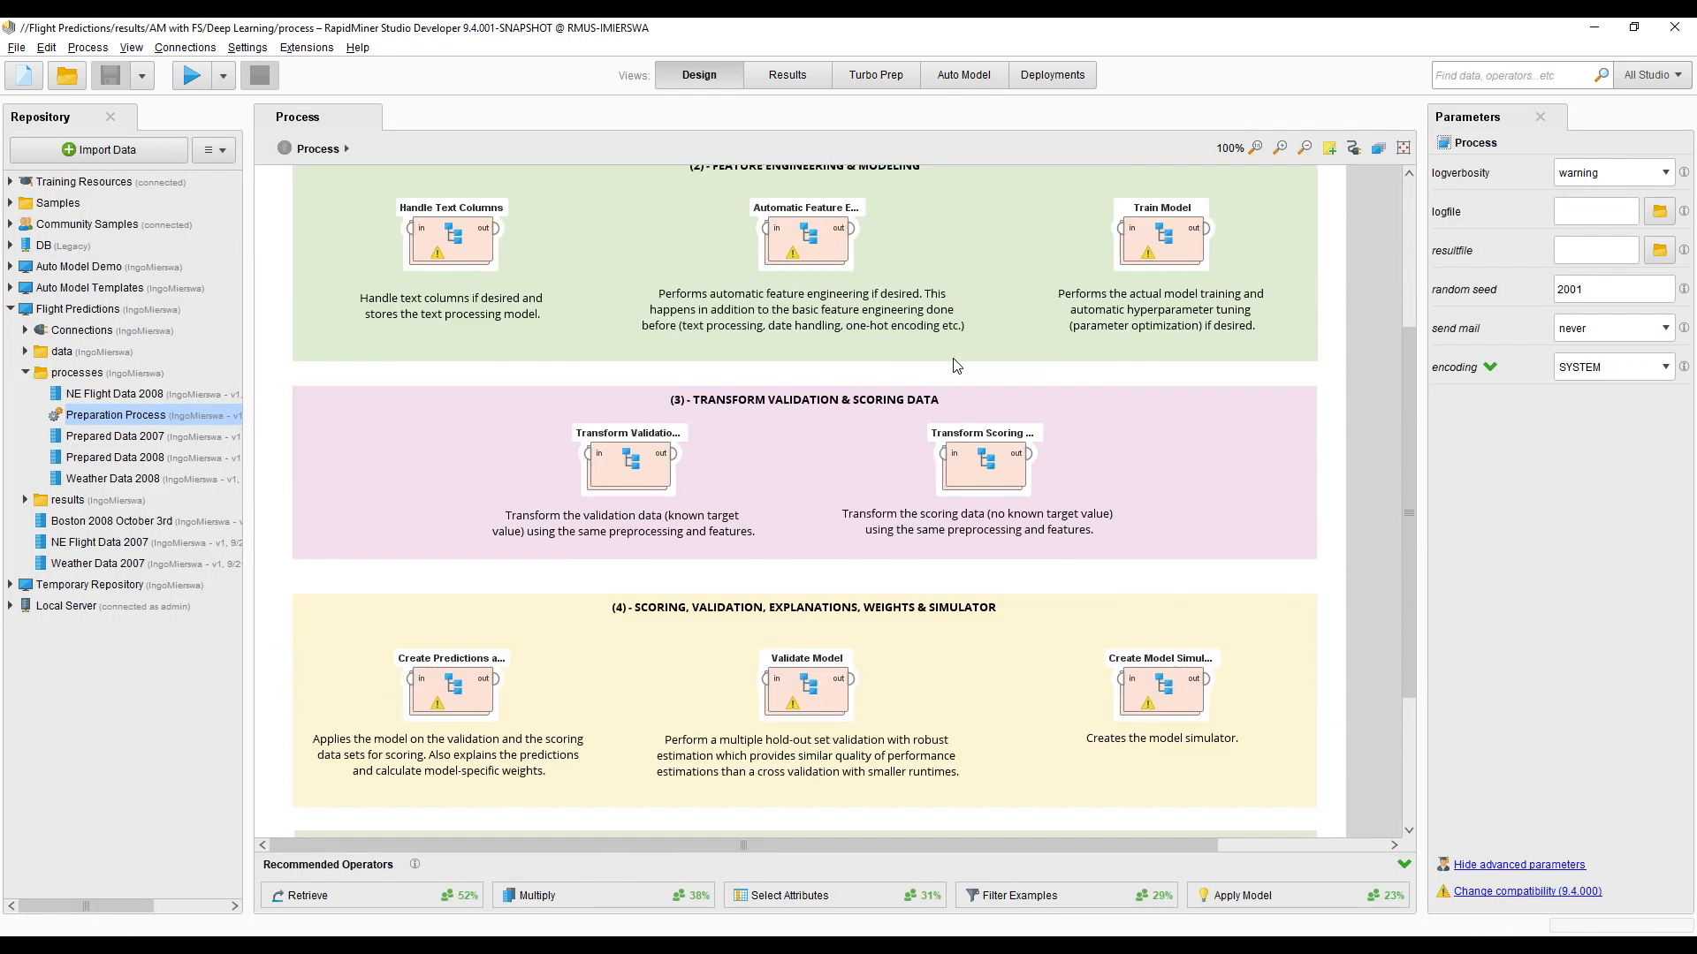
scroll(955, 364, "up", 5)
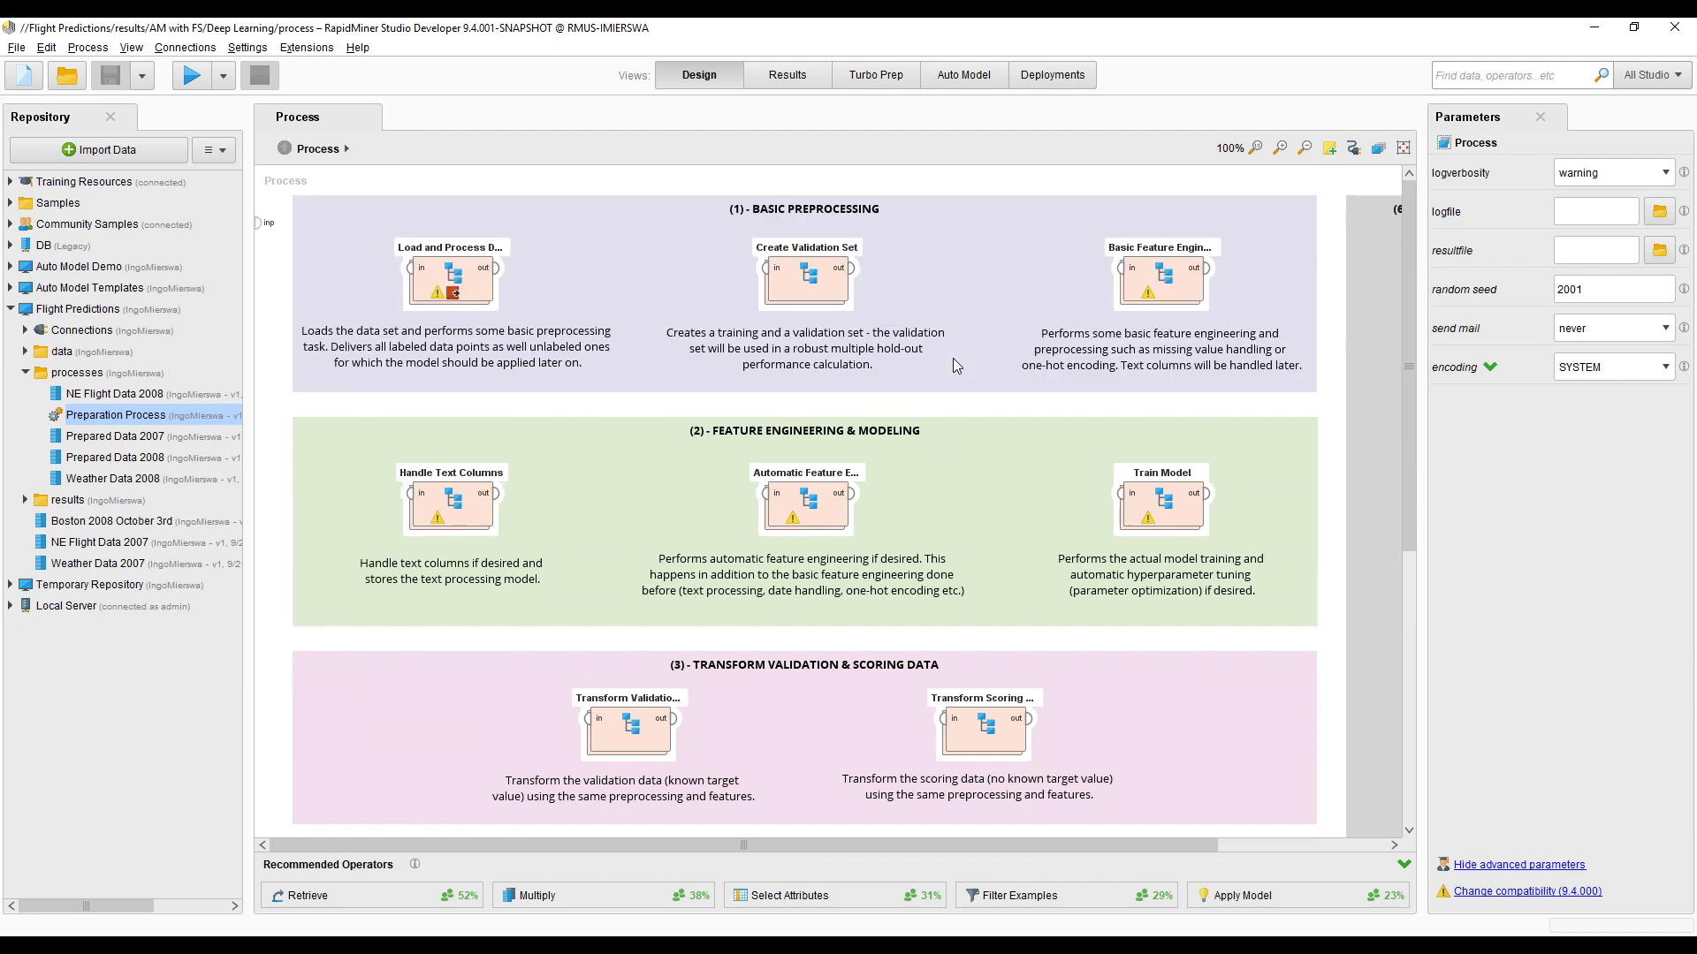
- Look inside the Load and Process Data subprocess and its Preprocessing operator, and return to the Auto Model results
double_click(443, 276)
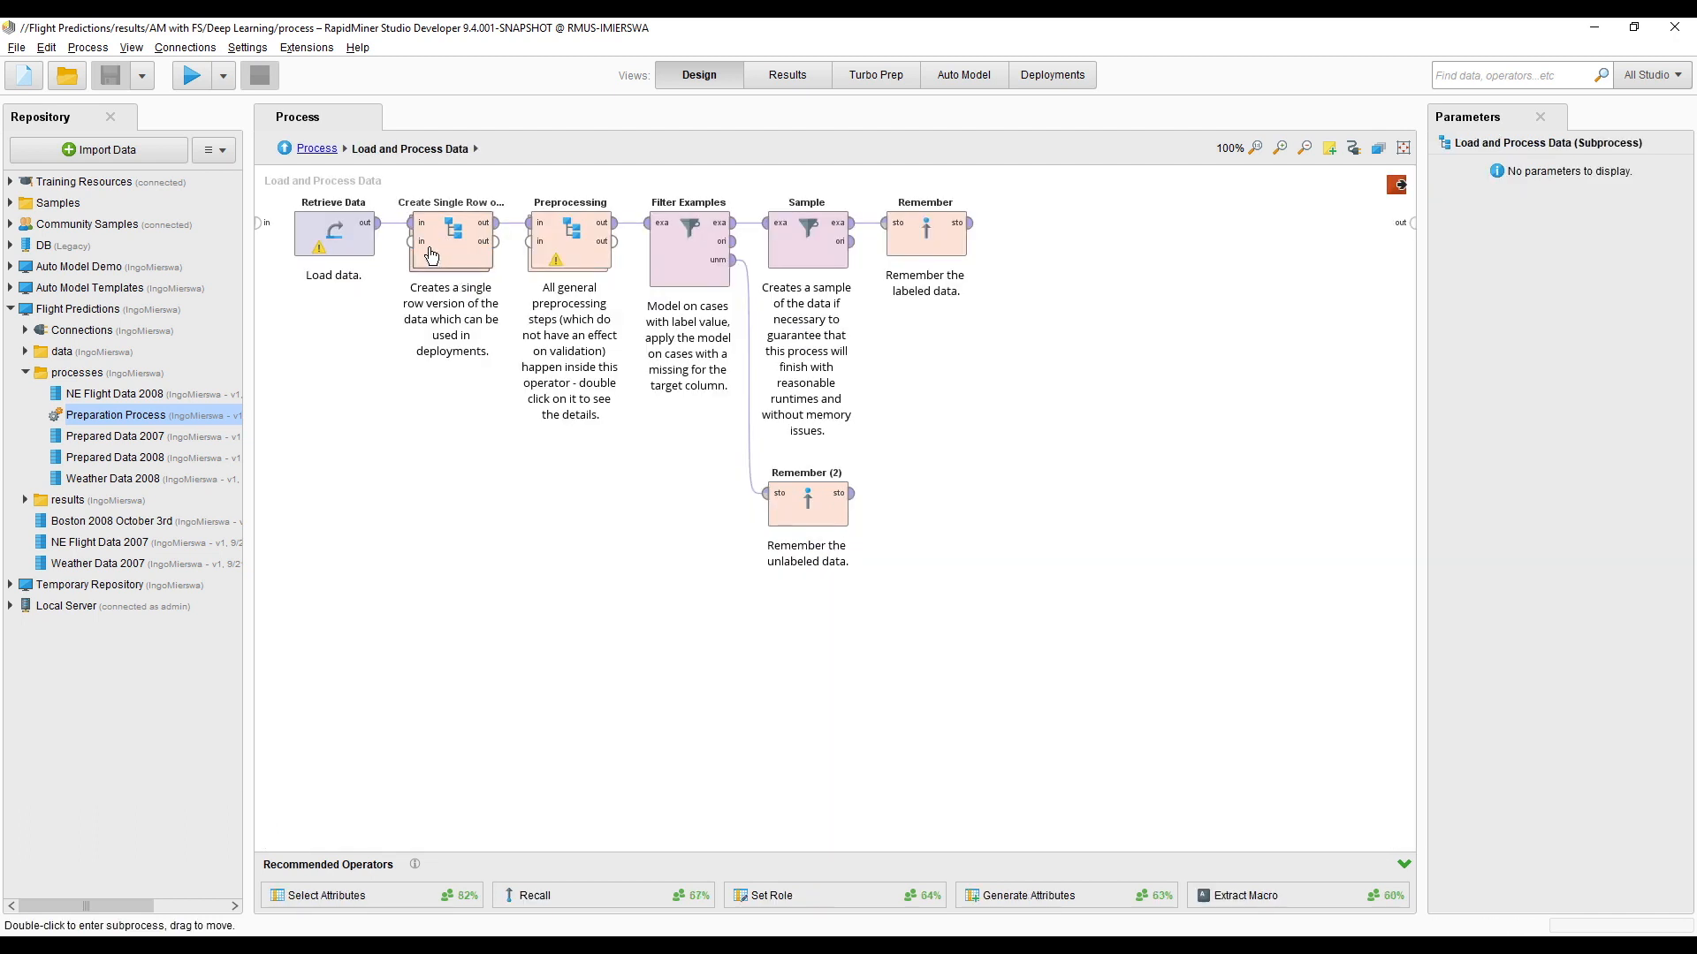
double_click(571, 245)
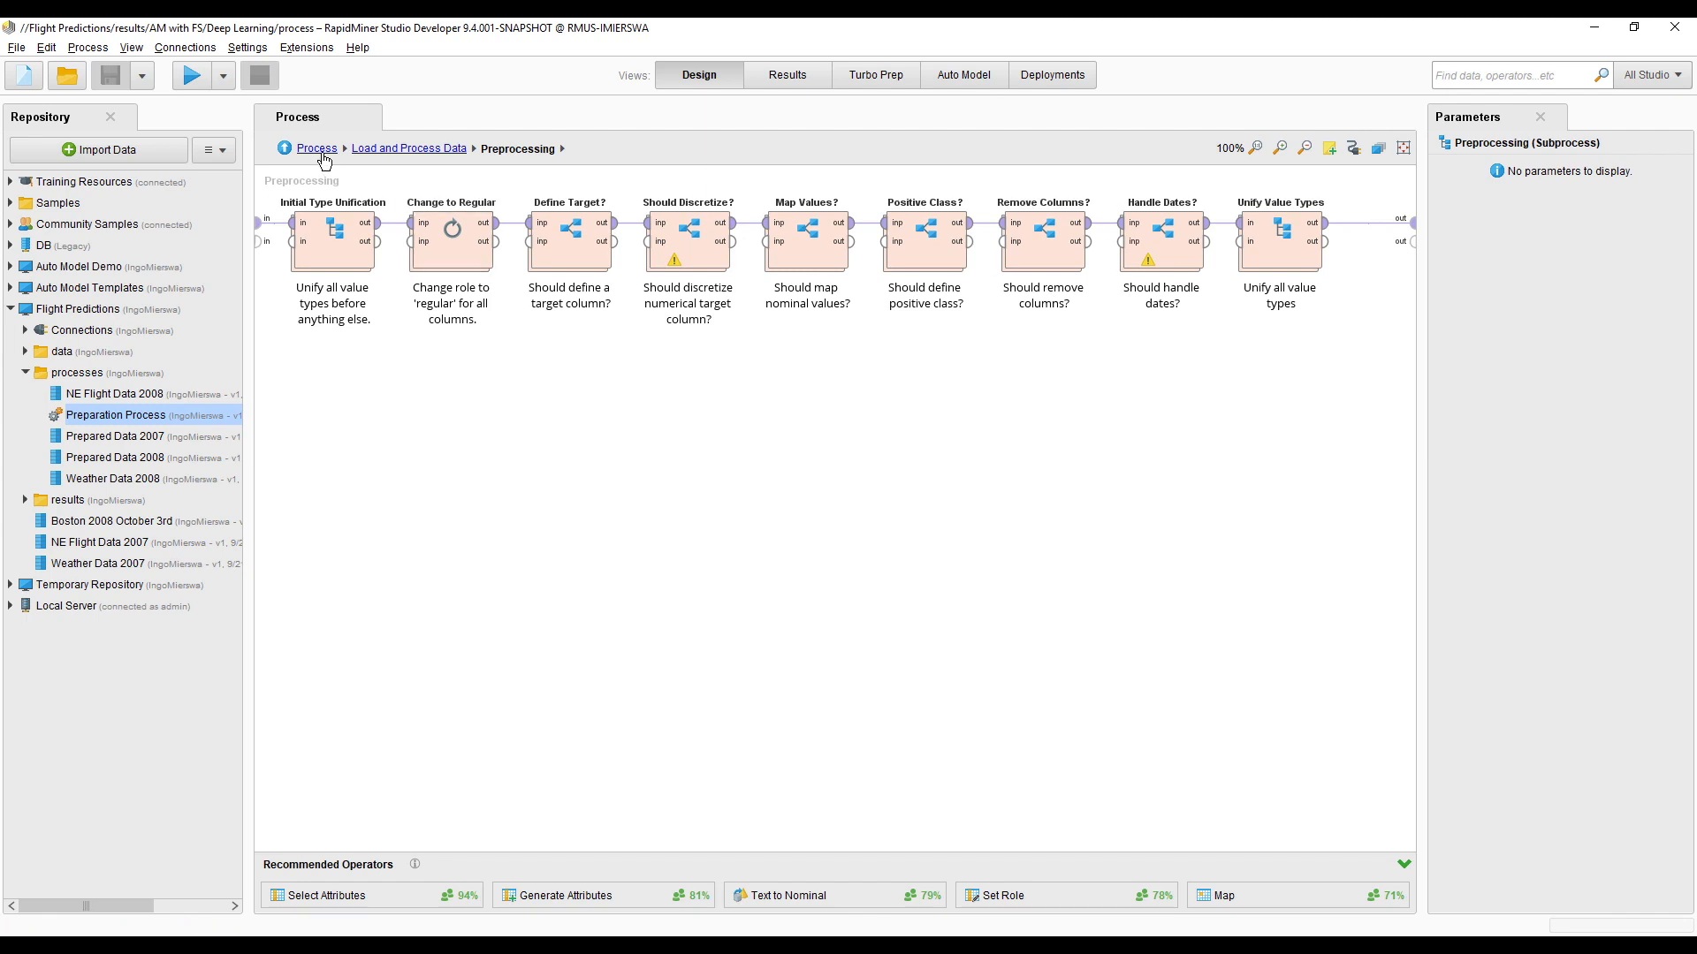
left_click(317, 149)
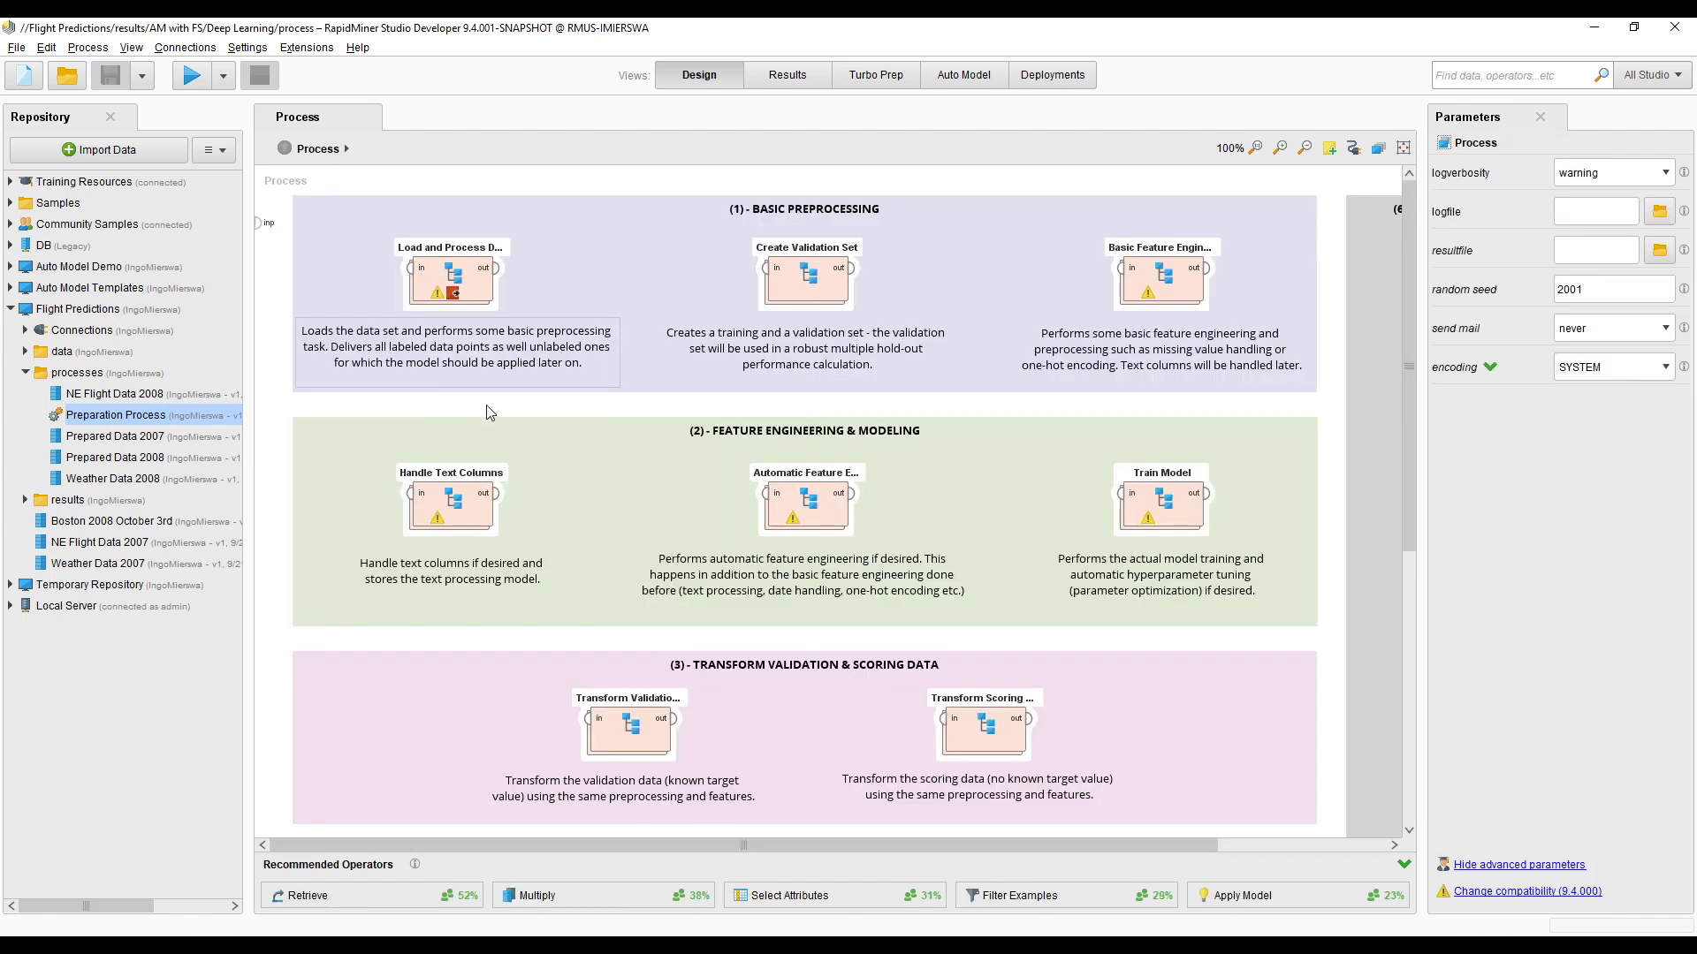
left_click(967, 77)
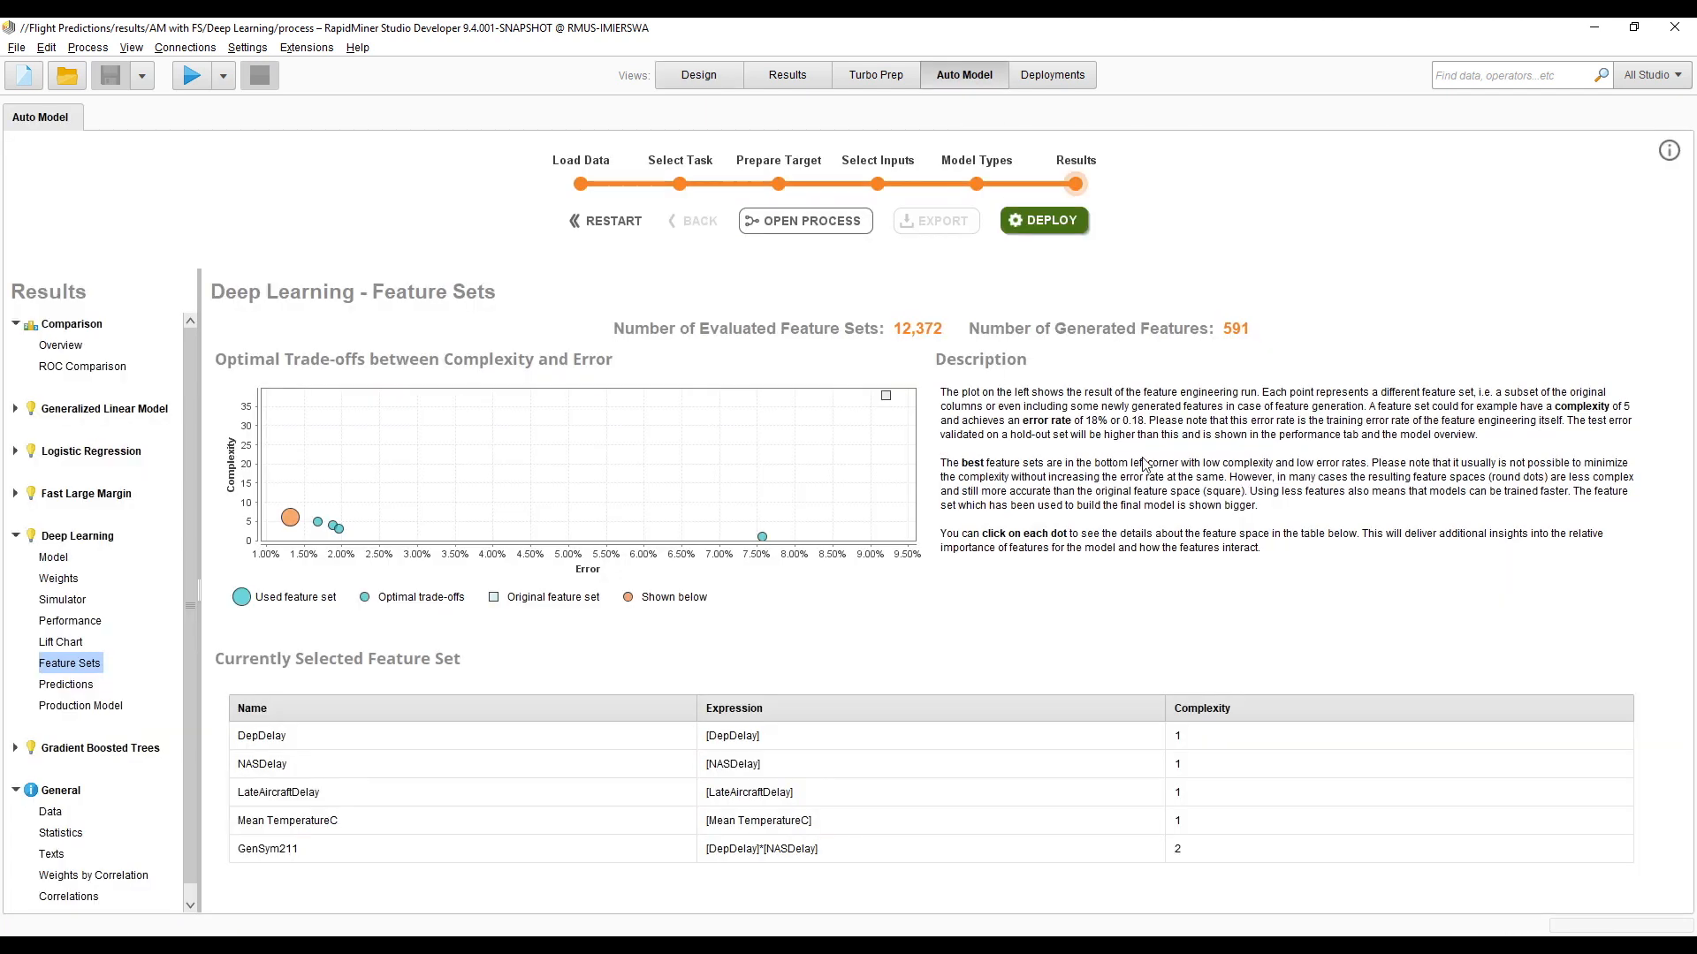